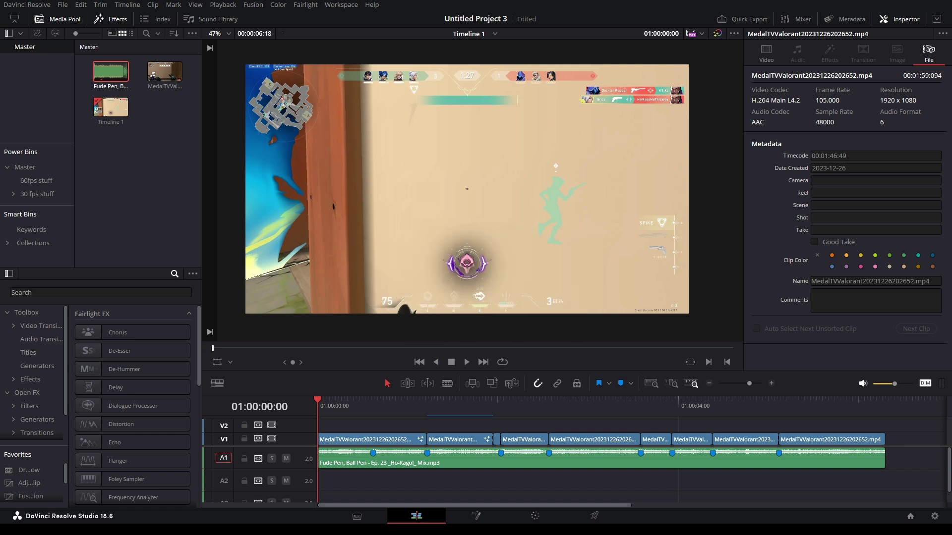
Undo the last edits made to the first video clip, removing its Fusion effect
{"action": "left_click", "coordinate": [344, 402]}
{"action": "key", "text": "ctrl+z"}
{"action": "key", "text": "ctrl+z"}
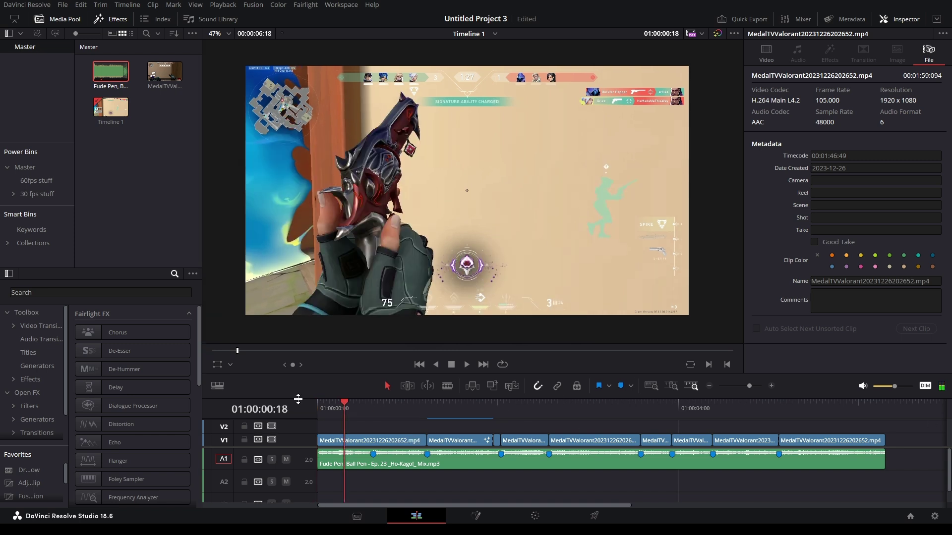
Play the timeline from its start and scrub through it to examine how the video cuts align with the audio markers
{"action": "left_click", "coordinate": [322, 407]}
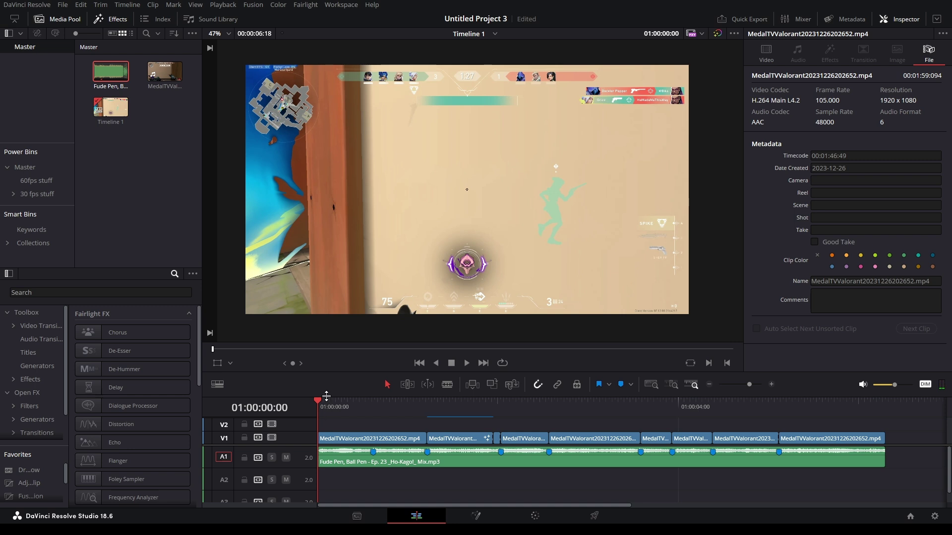
{"action": "key", "text": "space"}
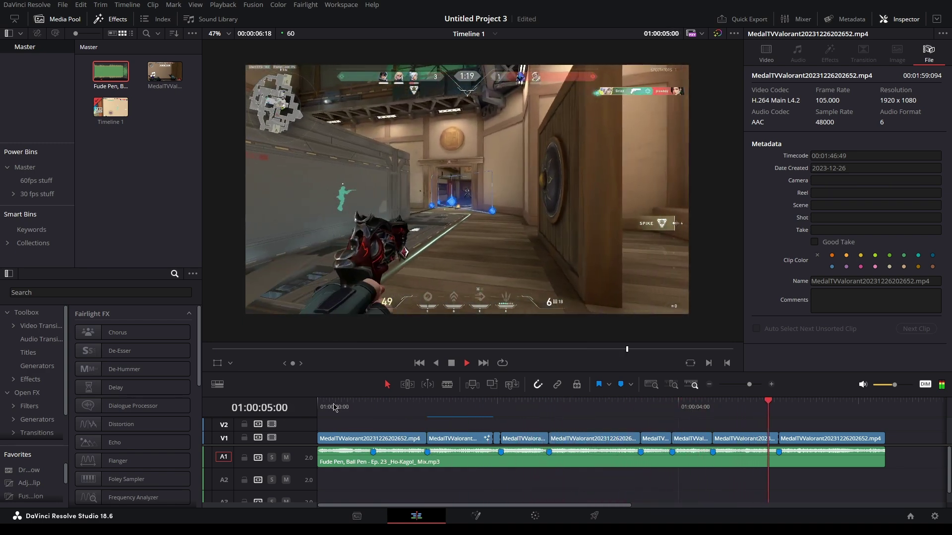
{"action": "key", "text": "space"}
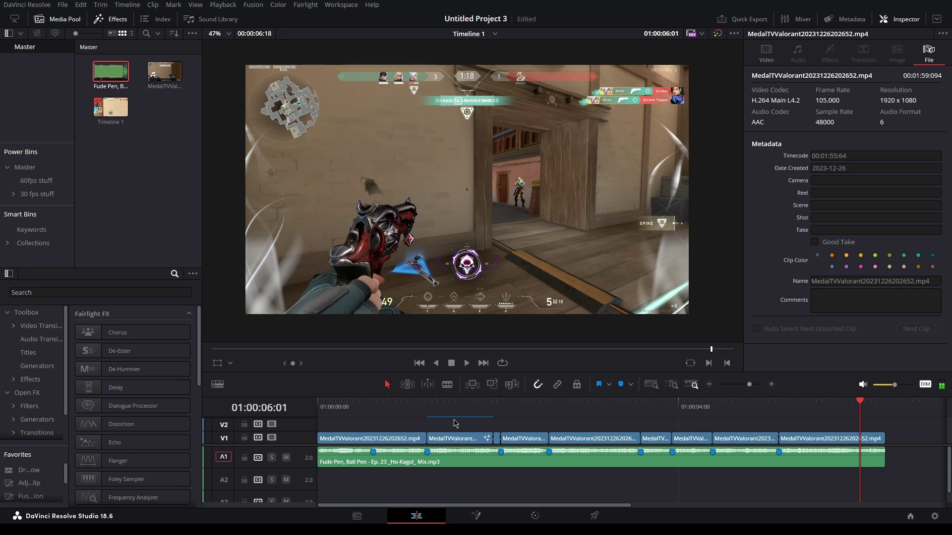
{"action": "left_click", "coordinate": [330, 415]}
{"action": "left_click_drag", "start_coordinate": [330, 420], "coordinate": [655, 405]}
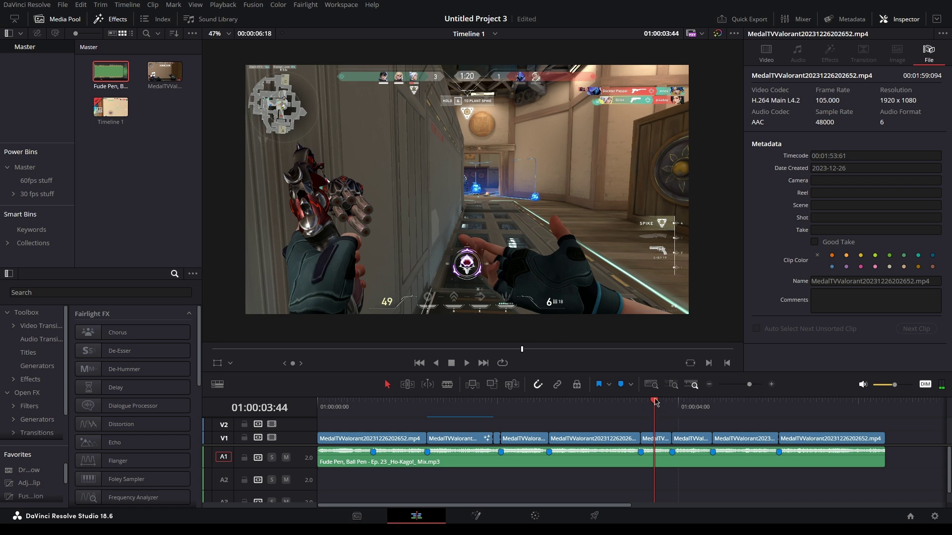
{"action": "left_click_drag", "start_coordinate": [656, 403], "coordinate": [700, 409]}
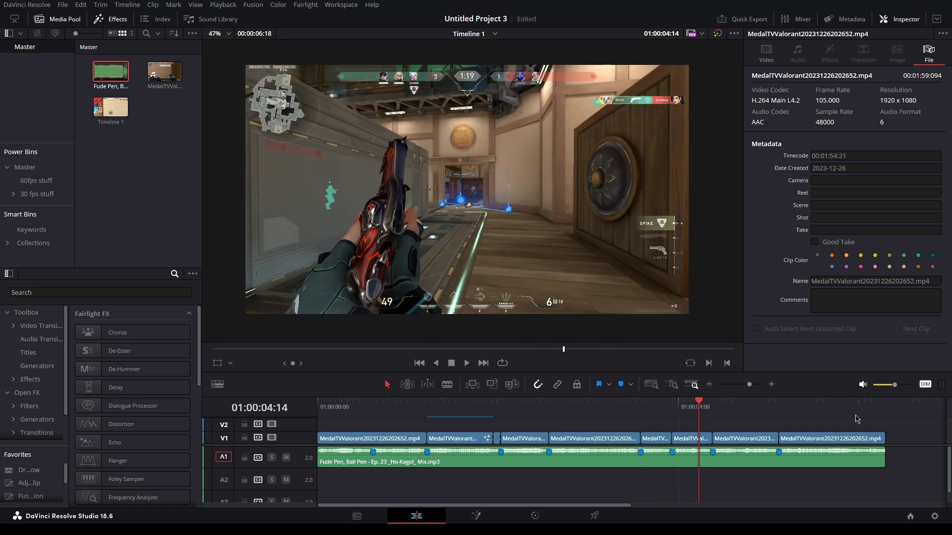
{"action": "mouse_move", "coordinate": [729, 407]}
{"action": "left_mouse_down"}
{"action": "mouse_move", "coordinate": [802, 405]}
{"action": "mouse_move", "coordinate": [713, 407]}
{"action": "left_mouse_up"}
{"action": "key", "text": "Home"}
{"action": "left_click", "coordinate": [783, 412]}
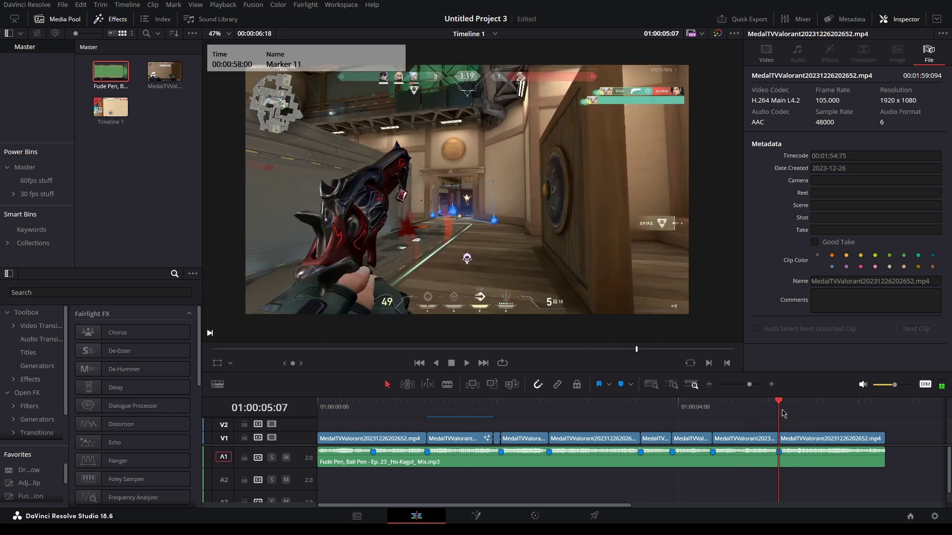
{"action": "key", "text": "Home"}
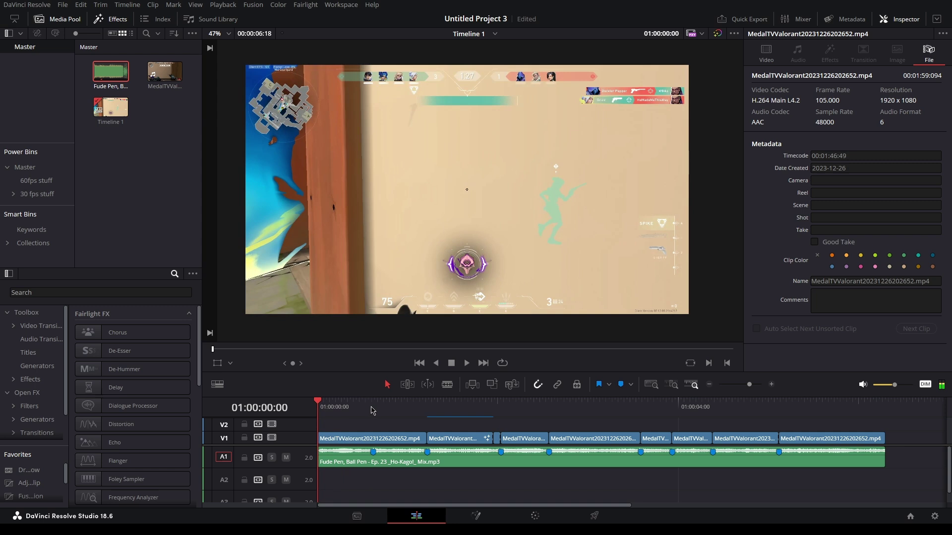
{"action": "left_click", "coordinate": [372, 411]}
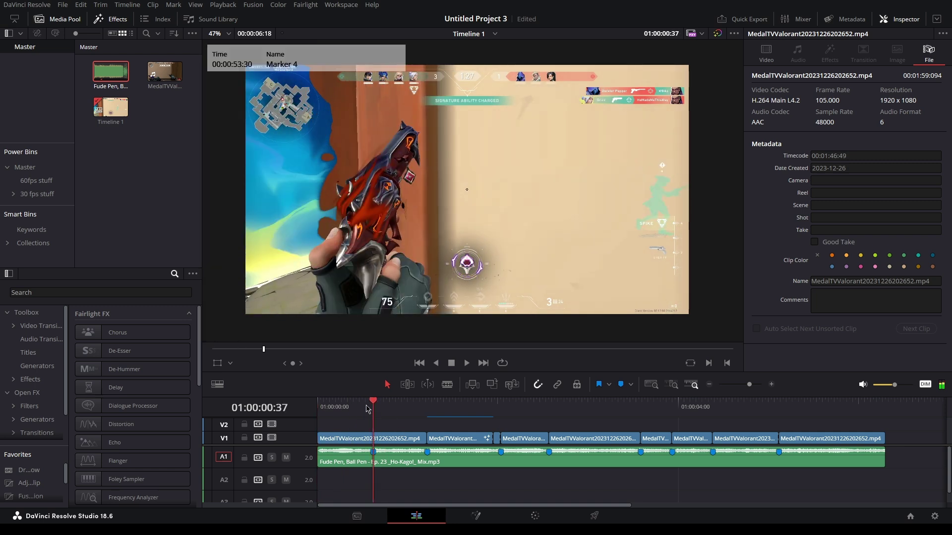
{"action": "key", "text": "Home"}
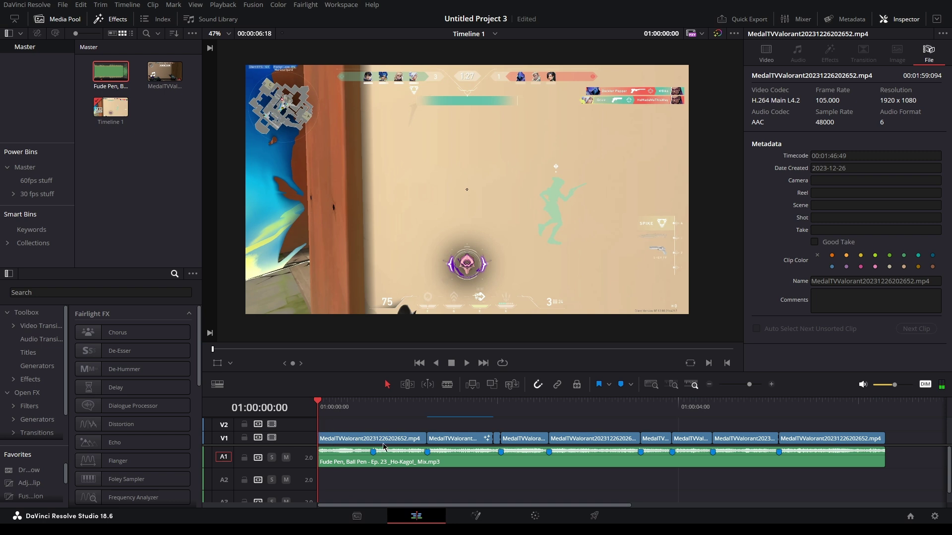
Park the playhead on the first audio marker, select the first video clip, and open it in Fusion
{"action": "left_click", "coordinate": [342, 461]}
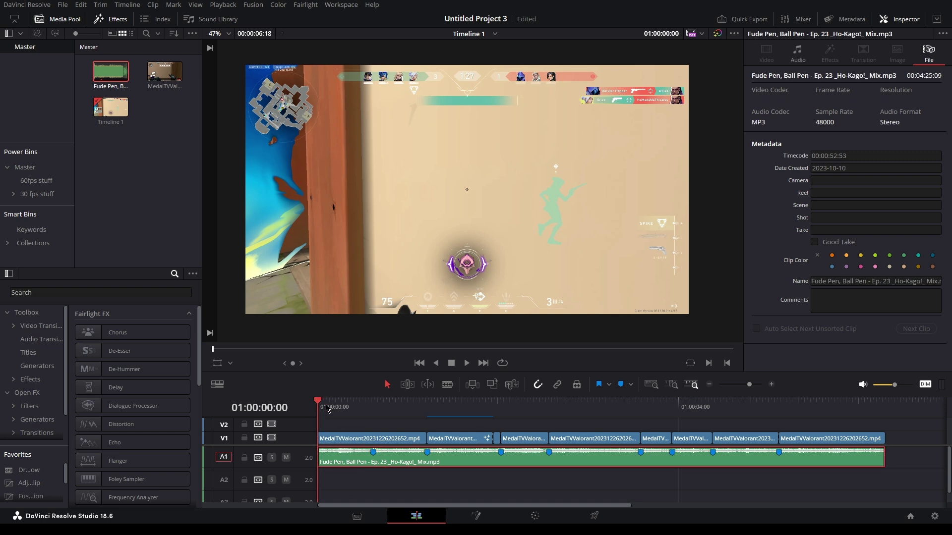
{"action": "left_click", "coordinate": [375, 407]}
{"action": "left_click", "coordinate": [427, 409]}
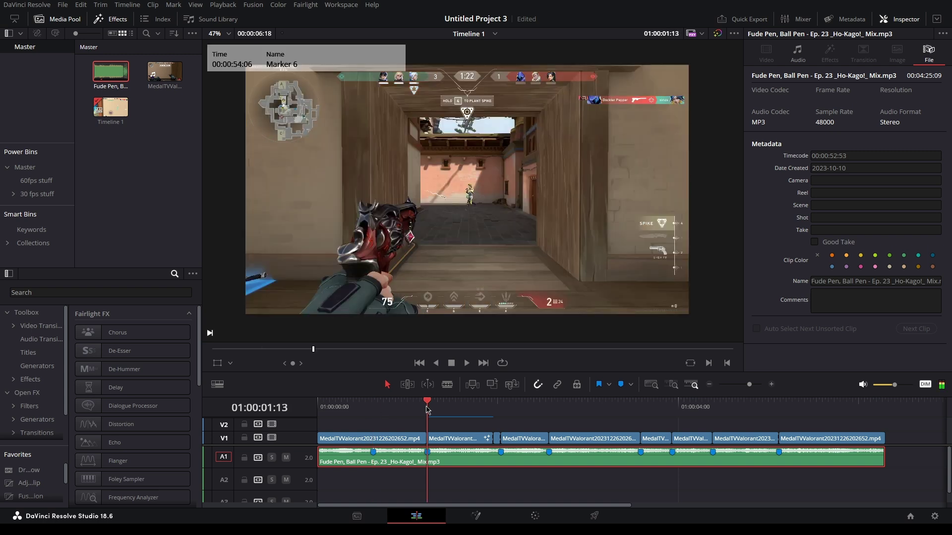
{"action": "left_click", "coordinate": [376, 400]}
{"action": "left_click", "coordinate": [386, 438]}
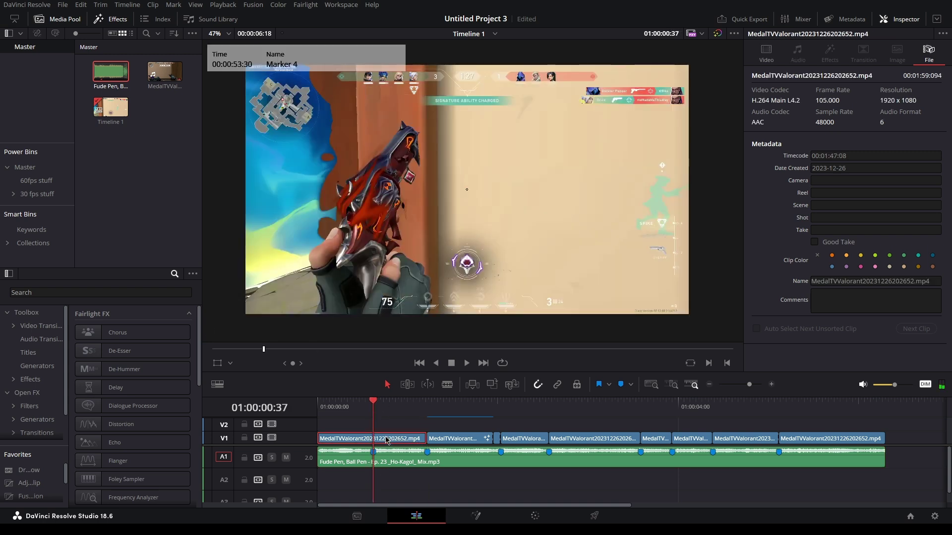
{"action": "left_click", "coordinate": [384, 459]}
{"action": "left_click", "coordinate": [388, 436]}
{"action": "key", "text": "shift+5"}
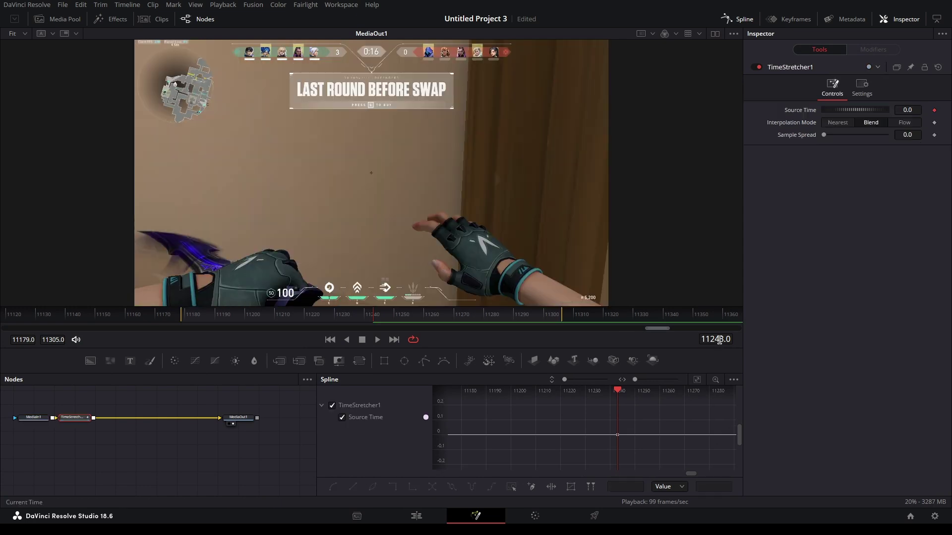
Key the TimeStretcher's Source Time at 11241.0 on frame 11243
{"action": "left_click", "coordinate": [905, 110]}
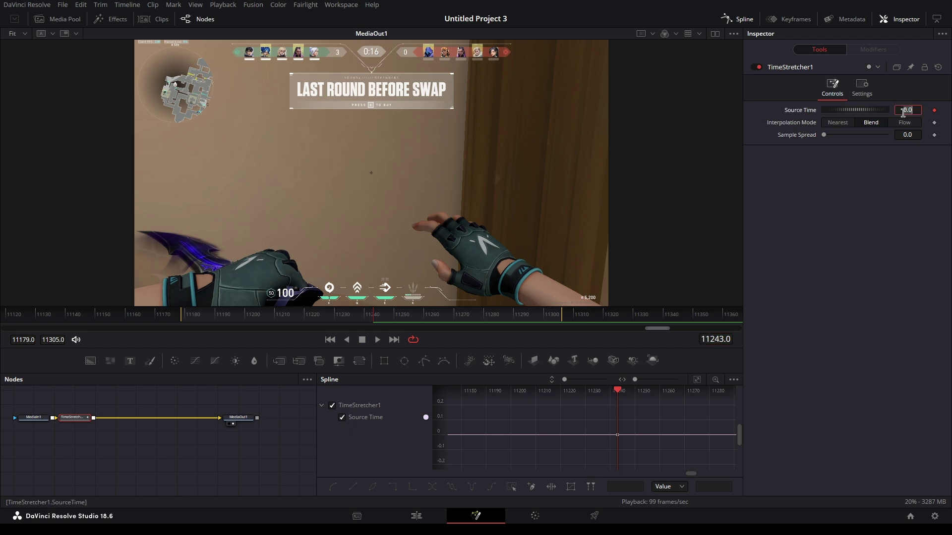
{"action": "type", "text": "11243.0"}
{"action": "key", "text": "Return"}
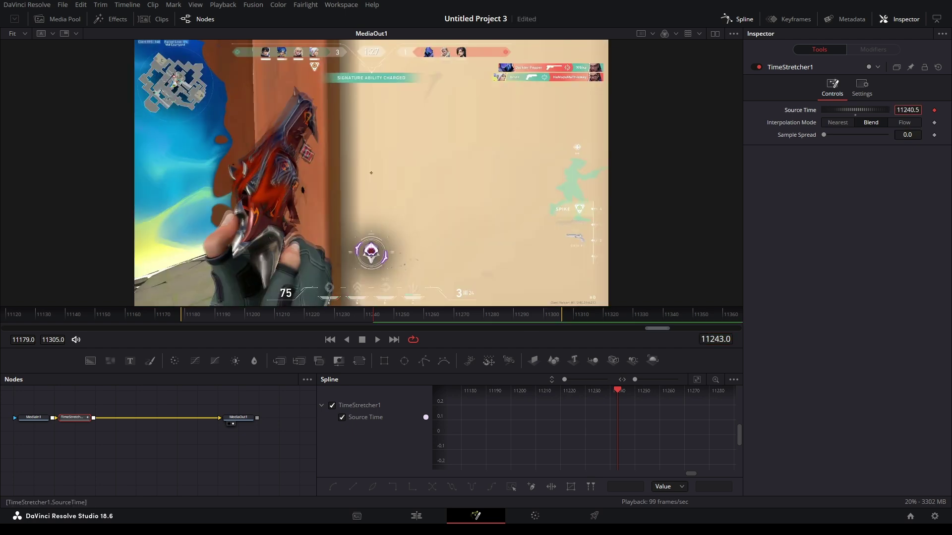
{"action": "left_click_drag", "start_coordinate": [908, 110], "coordinate": [910, 110]}
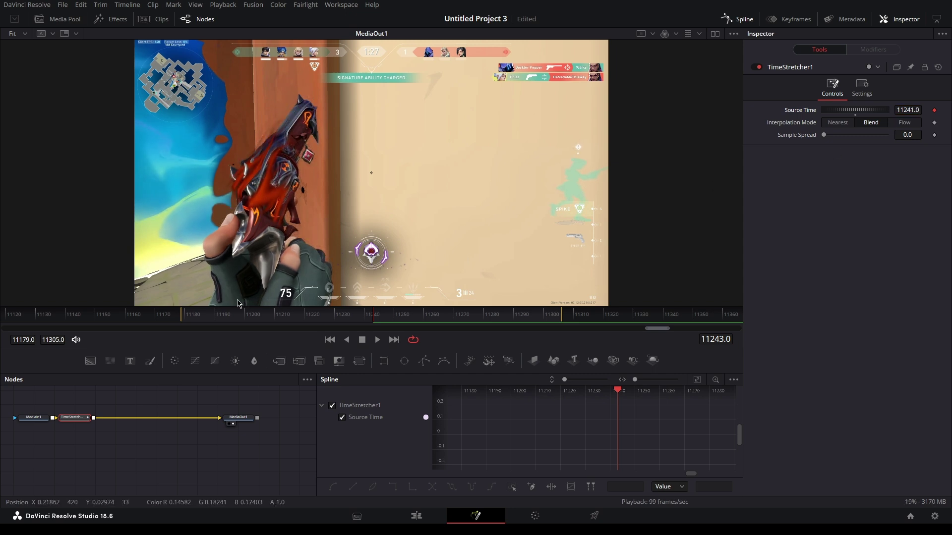
Key the TimeStretcher's Source Time at 11179.0 on the clip's first frame, 11179
{"action": "left_click", "coordinate": [183, 321]}
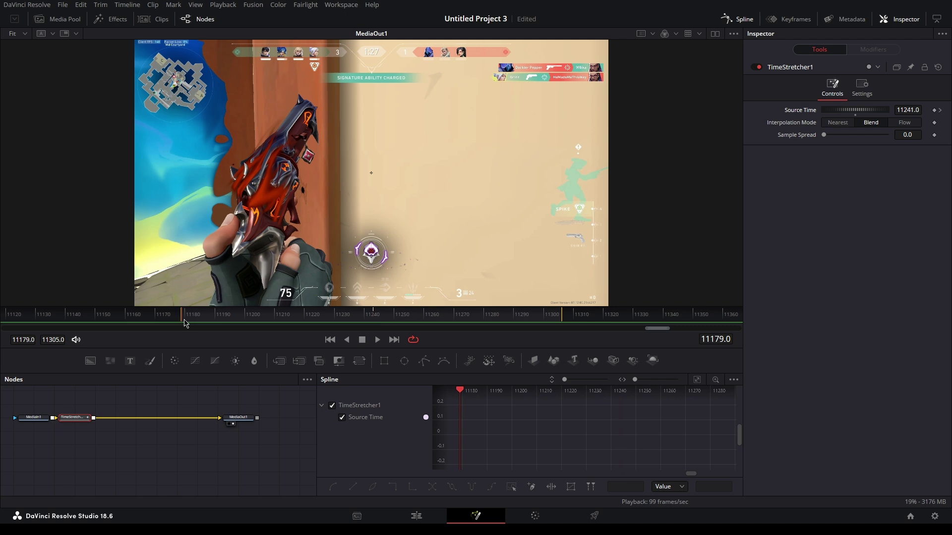
{"action": "left_click_drag", "start_coordinate": [919, 113], "coordinate": [898, 113]}
{"action": "left_click_drag", "start_coordinate": [307, 288], "coordinate": [374, 244]}
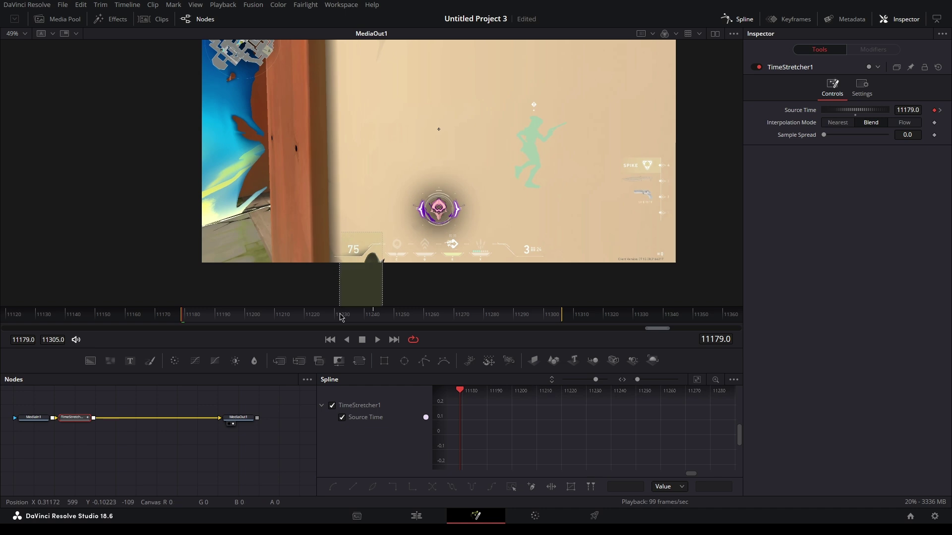
Key the TimeStretcher's Source Time at 11254.9 on the clip's last frame, 11305
{"action": "left_click", "coordinate": [561, 319]}
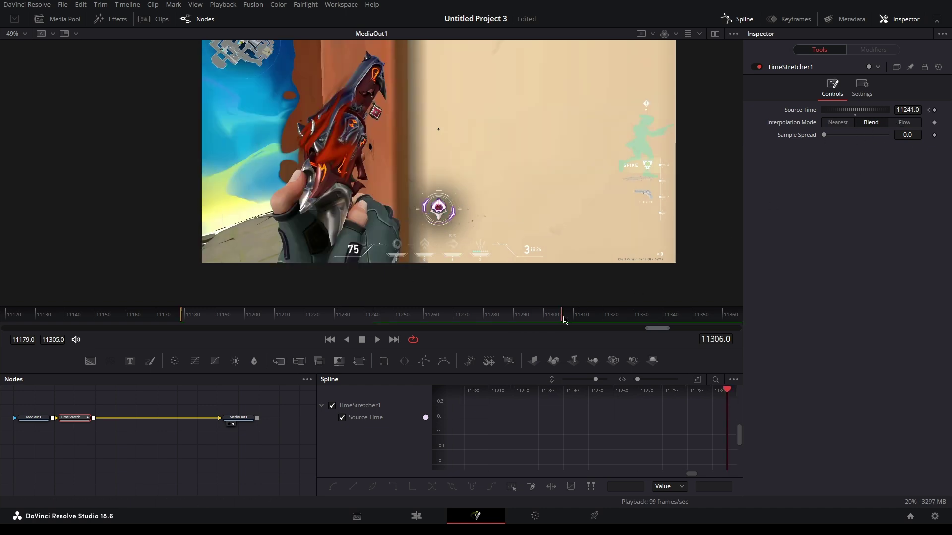
{"action": "left_click_drag", "start_coordinate": [564, 317], "coordinate": [560, 315]}
{"action": "left_click_drag", "start_coordinate": [909, 110], "coordinate": [951, 110]}
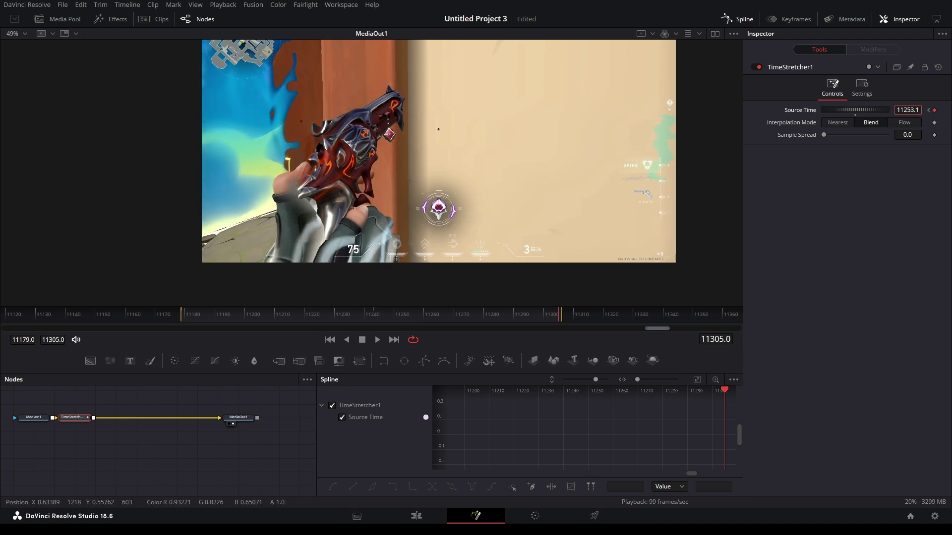
{"action": "mouse_move", "coordinate": [502, 114]}
{"action": "left_mouse_down"}
{"action": "mouse_move", "coordinate": [471, 115]}
{"action": "mouse_move", "coordinate": [490, 116]}
{"action": "left_mouse_up"}
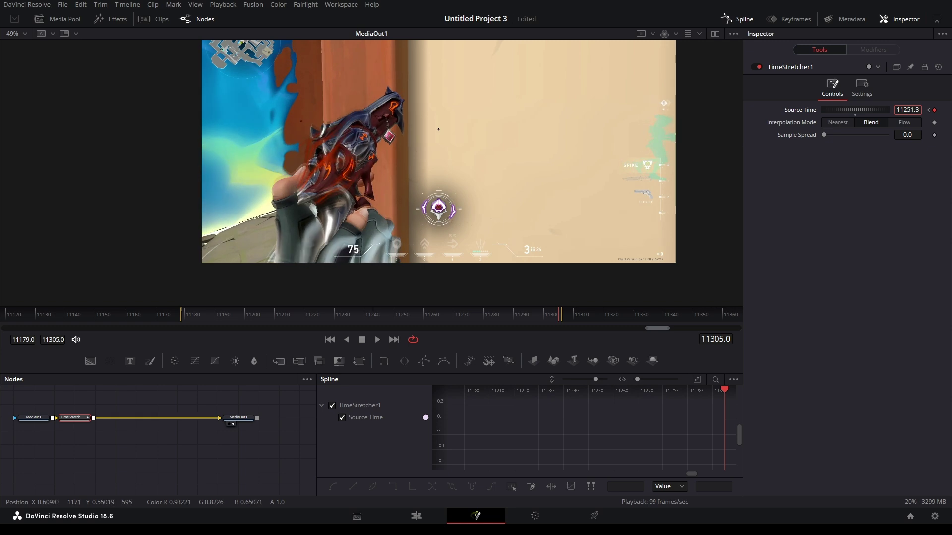
{"action": "left_click_drag", "start_coordinate": [879, 110], "coordinate": [885, 109]}
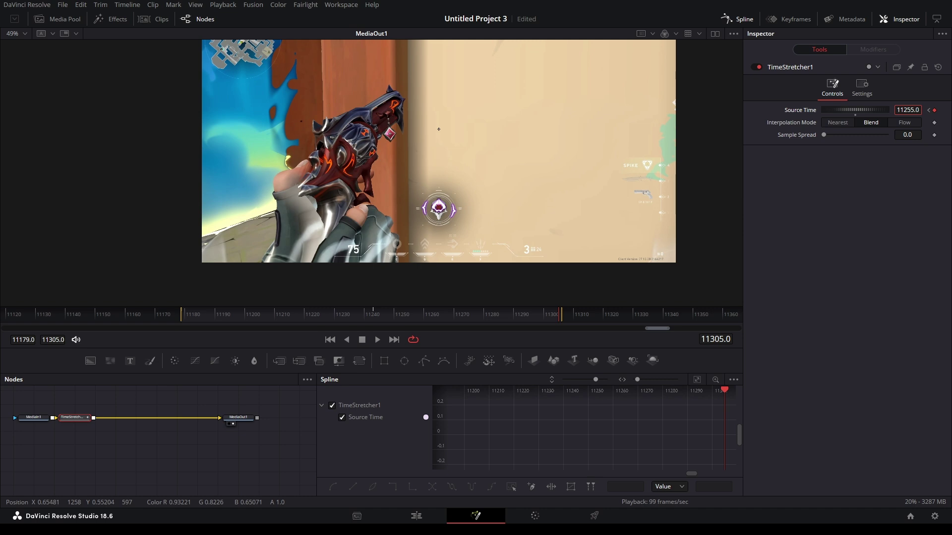
{"action": "left_click_drag", "start_coordinate": [885, 110], "coordinate": [885, 110]}
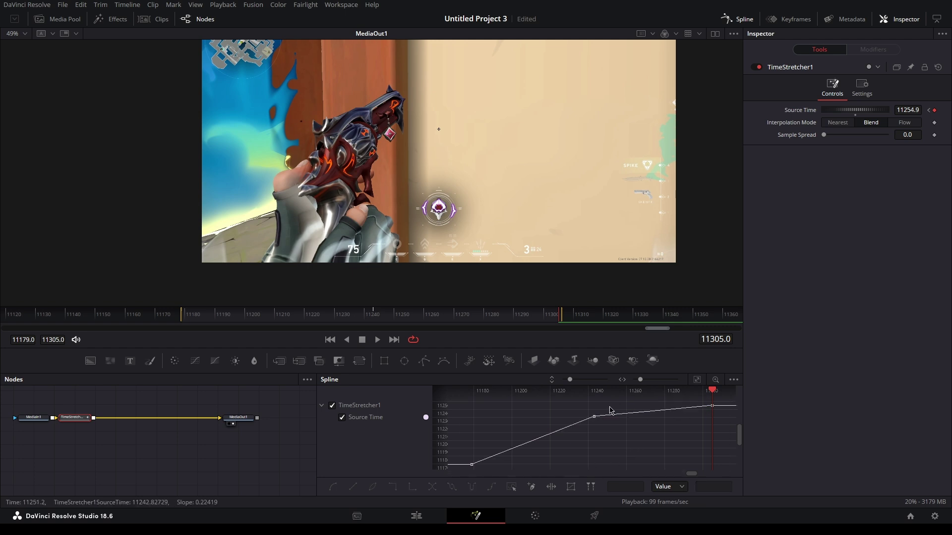
Smooth the Source Time curve between the first two keyframes, bend its handles for a steep start and end with a flat middle, and preview it
{"action": "left_click_drag", "start_coordinate": [609, 407], "coordinate": [443, 507]}
{"action": "key", "text": "f"}
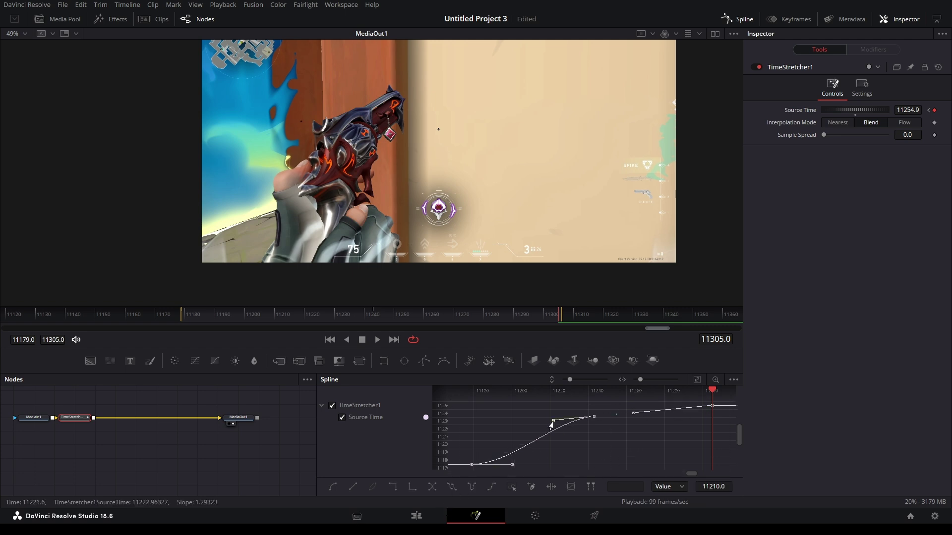
{"action": "left_click_drag", "start_coordinate": [553, 418], "coordinate": [573, 452]}
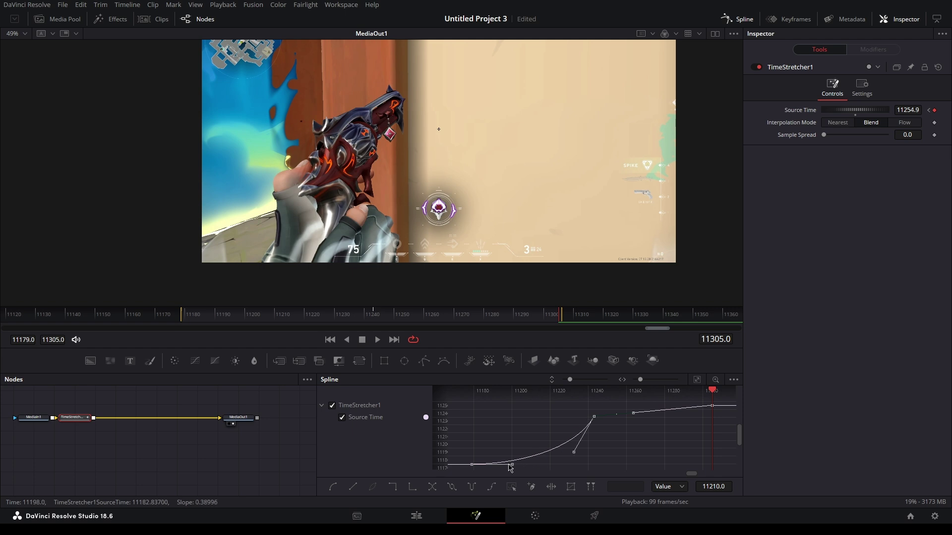
{"action": "left_click_drag", "start_coordinate": [509, 465], "coordinate": [484, 432]}
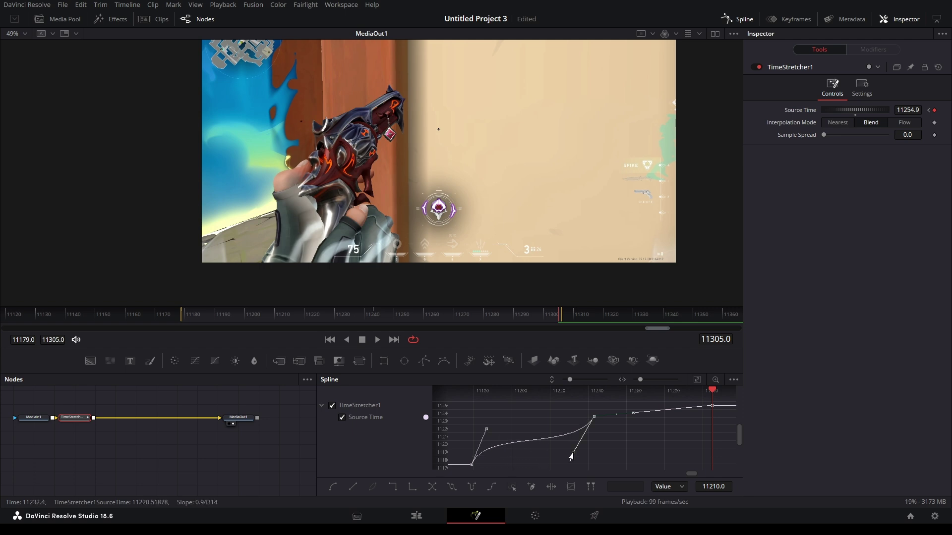
{"action": "key", "text": "space"}
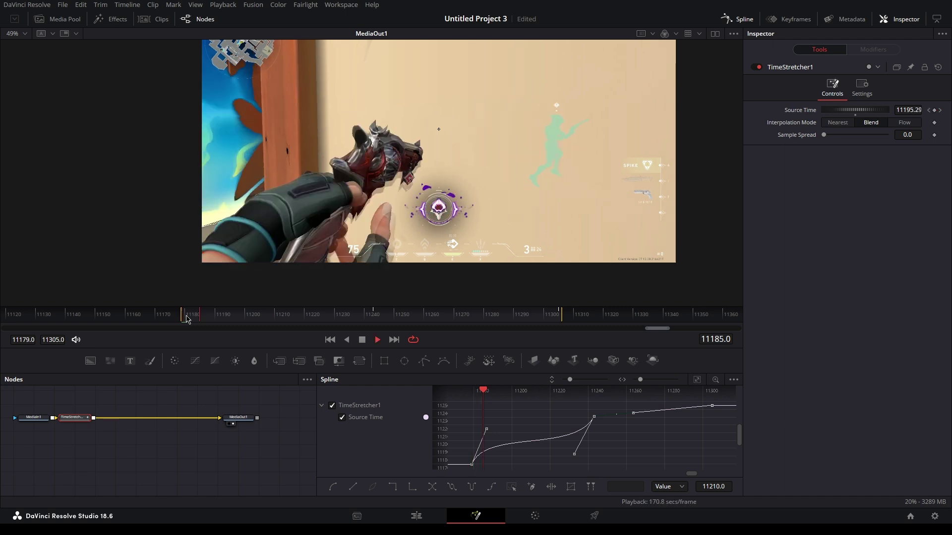
{"action": "left_click", "coordinate": [193, 316]}
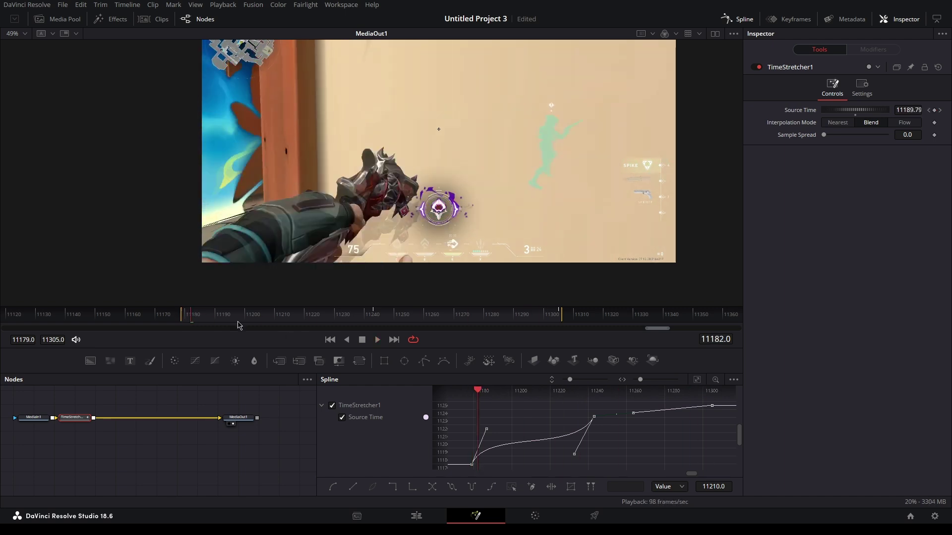
{"action": "key", "text": "space"}
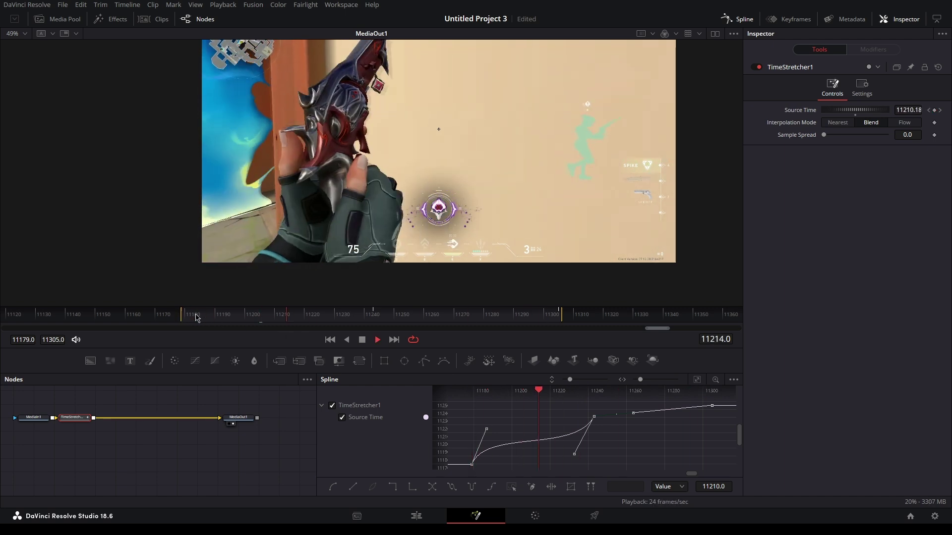
{"action": "key", "text": "space"}
Smooth the Source Time curve after the middle keyframe, make it leave steeply and ease flat into the last keyframe, and play it back
{"action": "left_click_drag", "start_coordinate": [570, 380], "coordinate": [583, 381]}
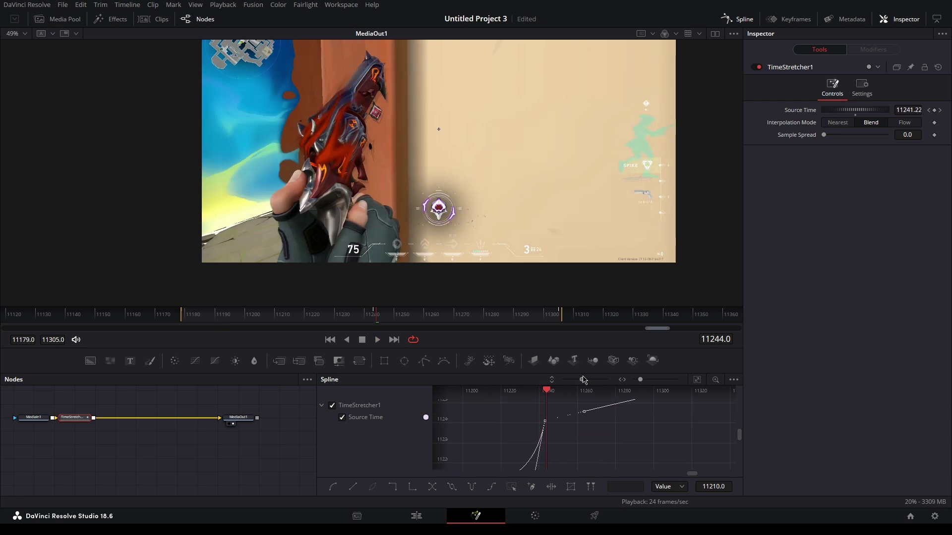
{"action": "left_click_drag", "start_coordinate": [635, 423], "coordinate": [613, 451]}
{"action": "left_click_drag", "start_coordinate": [652, 407], "coordinate": [480, 475]}
{"action": "key", "text": "shift+s"}
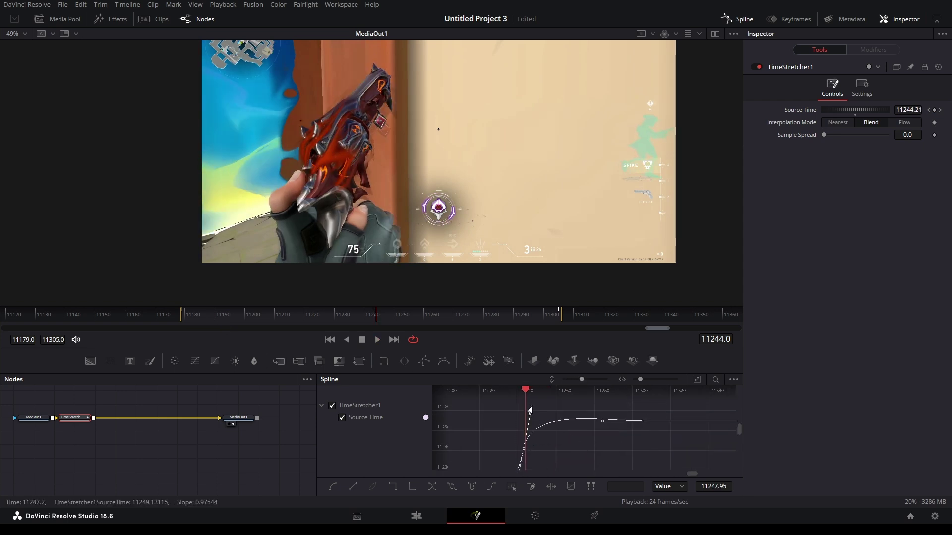
{"action": "left_click_drag", "start_coordinate": [530, 410], "coordinate": [567, 422]}
{"action": "left_click_drag", "start_coordinate": [241, 319], "coordinate": [182, 320]}
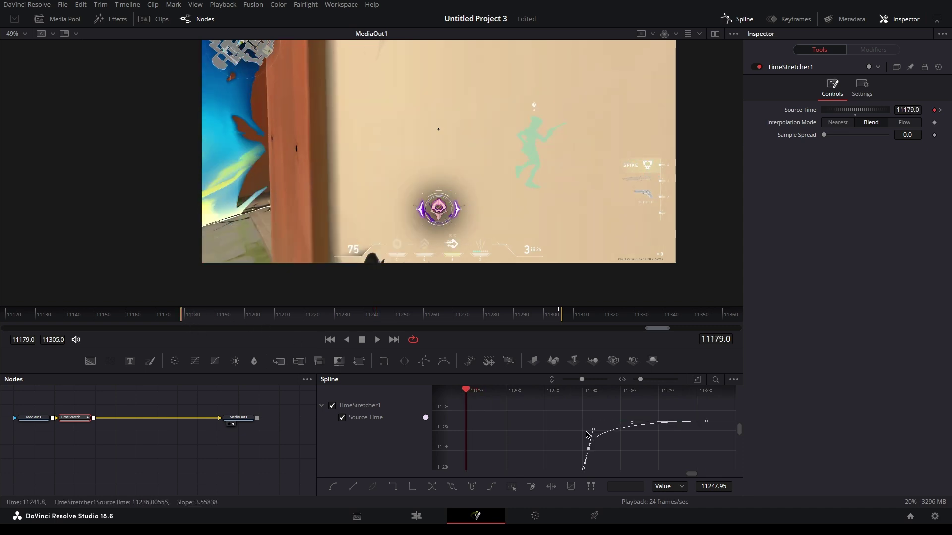
{"action": "key", "text": "space"}
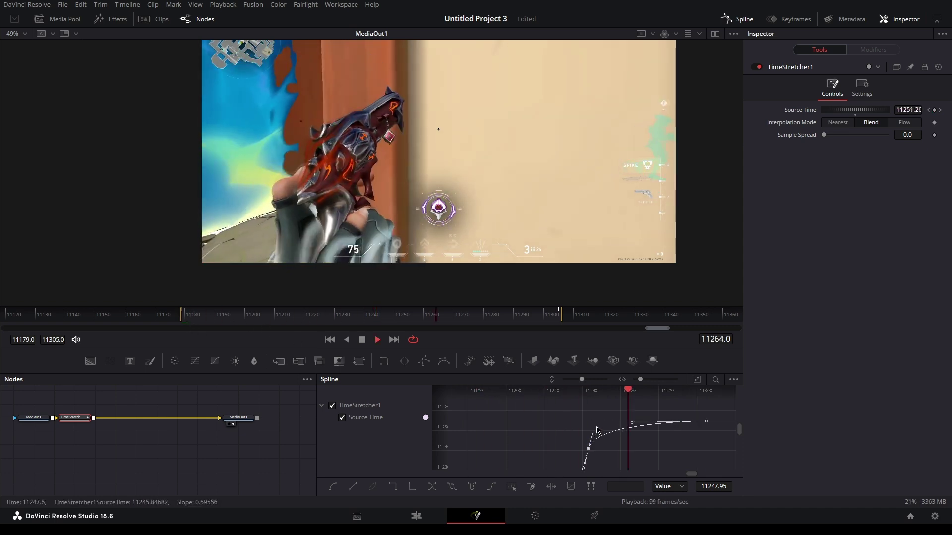
{"action": "key", "text": "space"}
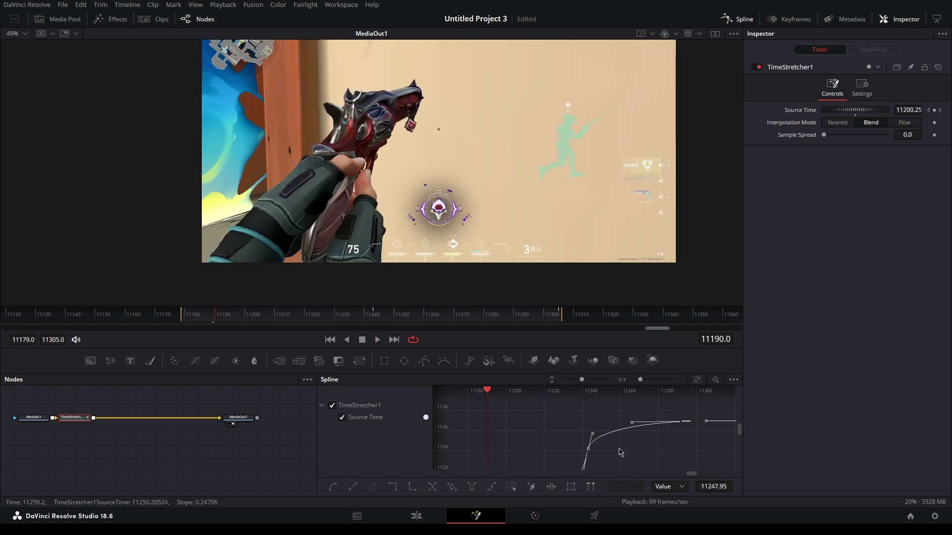
Set the TimeStretcher's interpolation mode to Flow and turn on both Prev and Next for the backward warp direction
{"action": "left_click", "coordinate": [697, 379]}
{"action": "left_click", "coordinate": [700, 381]}
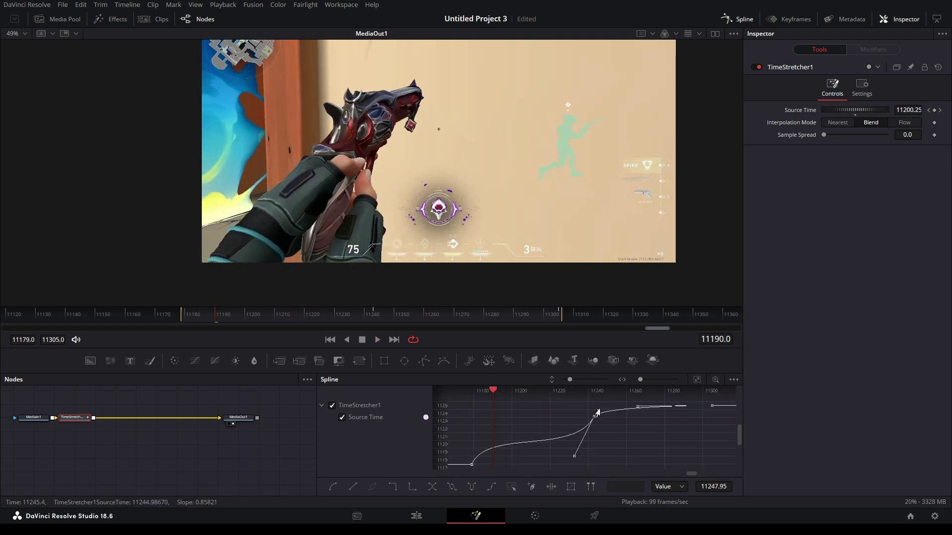
{"action": "left_click", "coordinate": [904, 123]}
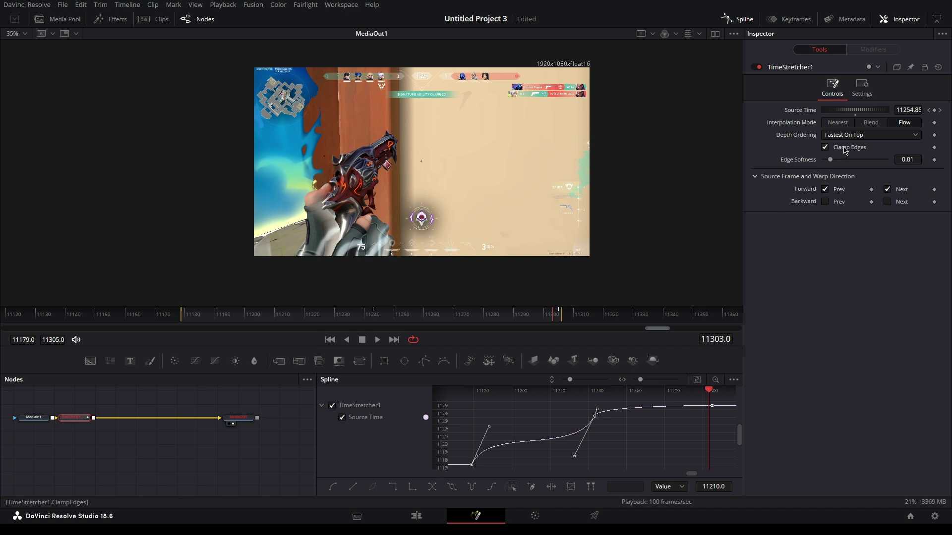
{"action": "left_click", "coordinate": [874, 122]}
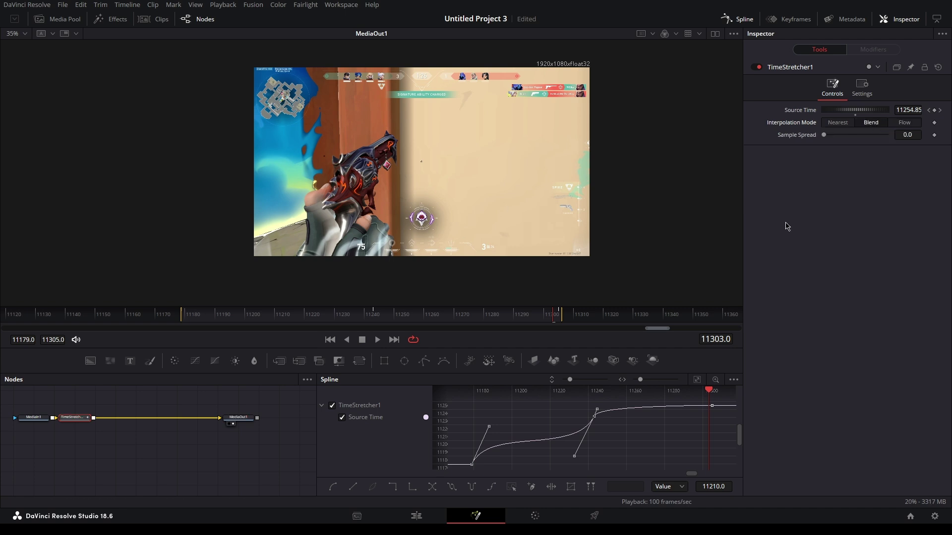
{"action": "left_click", "coordinate": [912, 123]}
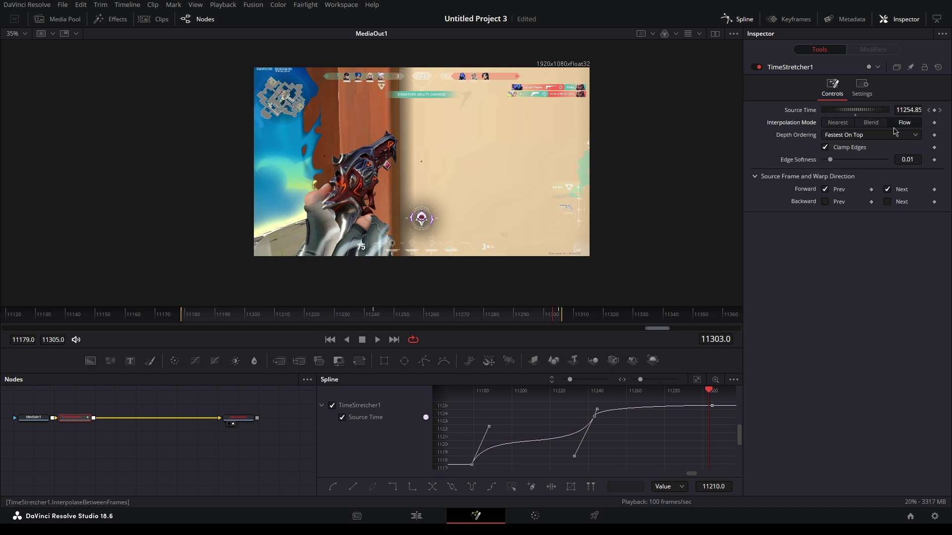
{"action": "left_click", "coordinate": [825, 203]}
{"action": "left_click", "coordinate": [887, 203]}
Insert an Optical Flow node between MediaIn1 and the TimeStretcher
{"action": "left_click", "coordinate": [37, 421]}
{"action": "key", "text": "shift+space"}
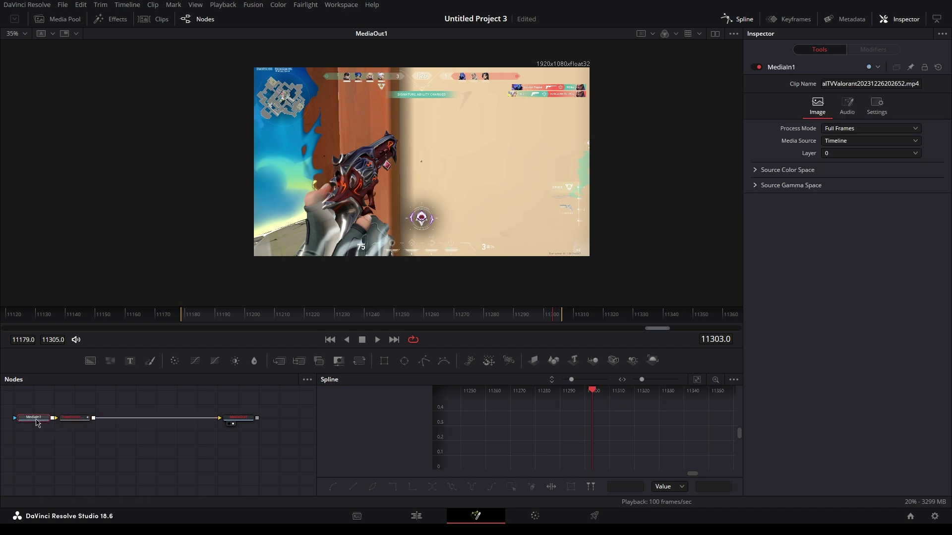
{"action": "type", "text": "opt"}
{"action": "key", "text": "Return"}
{"action": "left_click", "coordinate": [113, 418]}
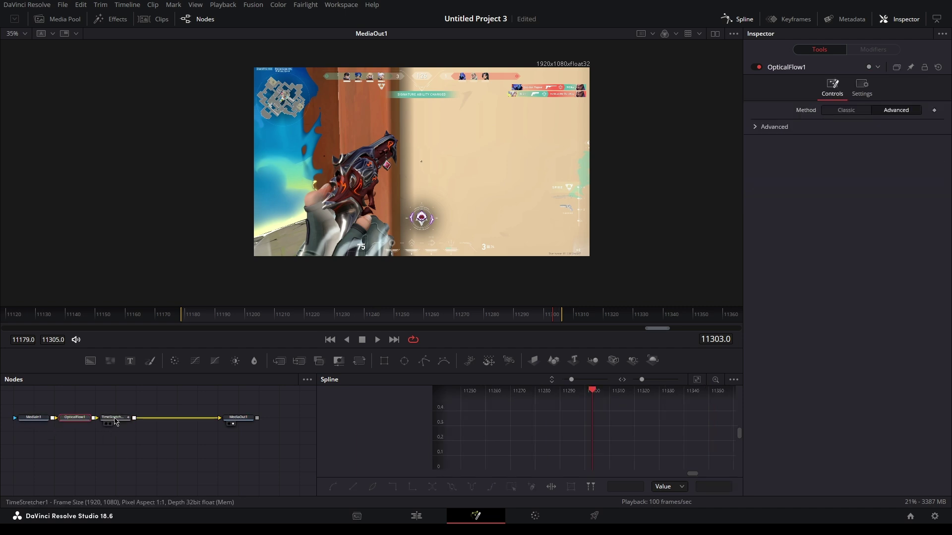
{"action": "left_click", "coordinate": [31, 422]}
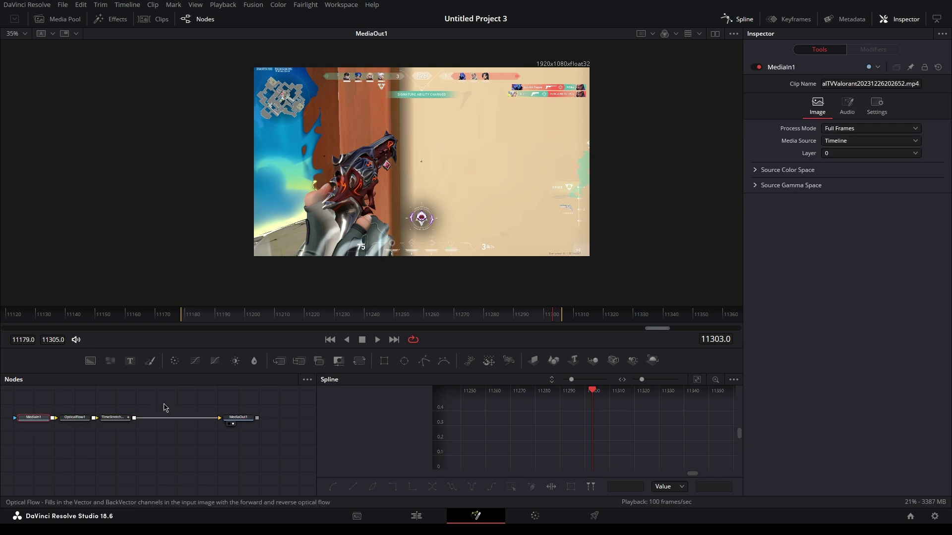
Return to the Edit page and play the timeline from its start several times to review the first clip's velocity ramp
{"action": "left_click", "coordinate": [415, 516]}
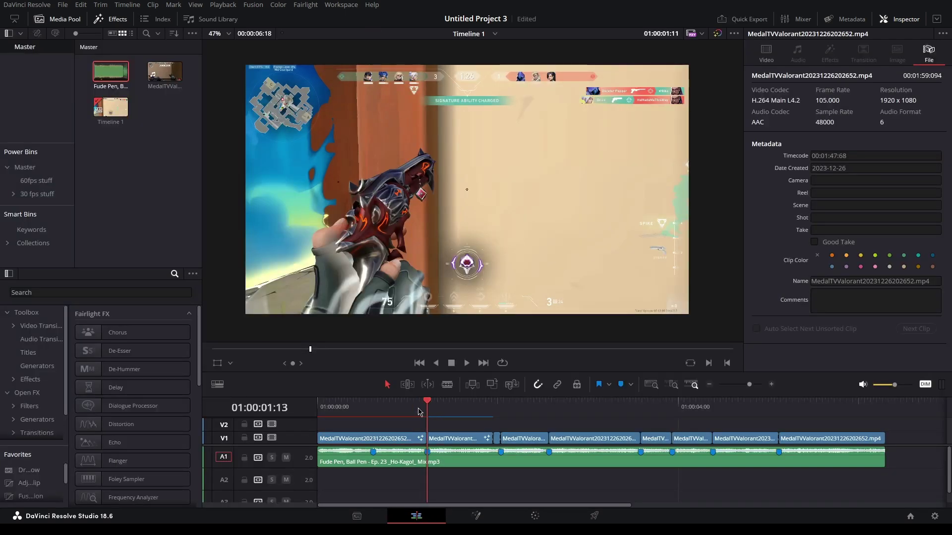
{"action": "key", "text": "Home"}
{"action": "key", "text": "space"}
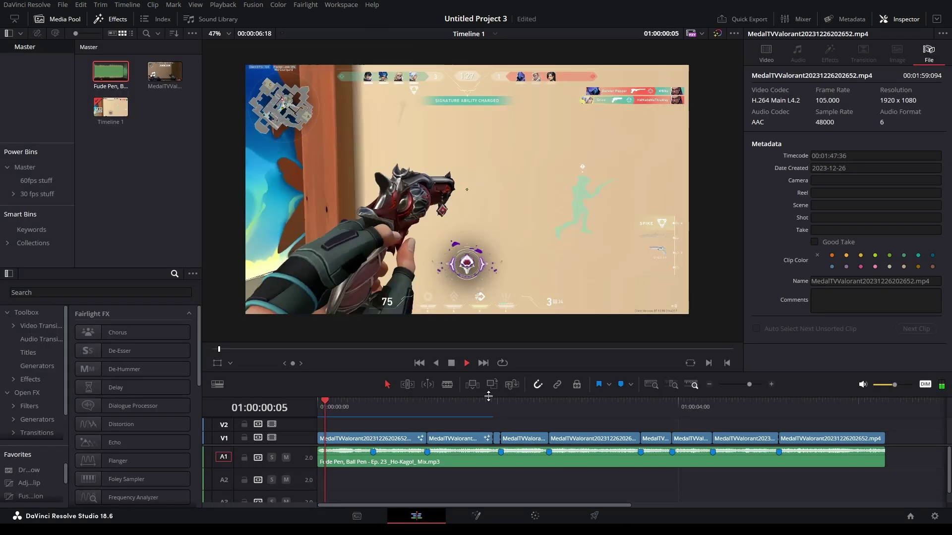
{"action": "left_click", "coordinate": [323, 408]}
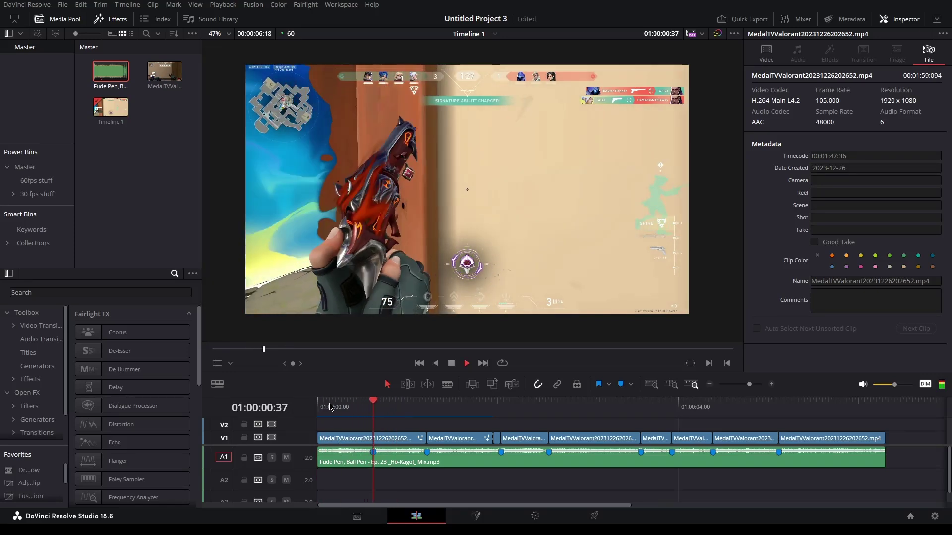
{"action": "left_click_drag", "start_coordinate": [348, 406], "coordinate": [322, 402]}
{"action": "key", "text": "space"}
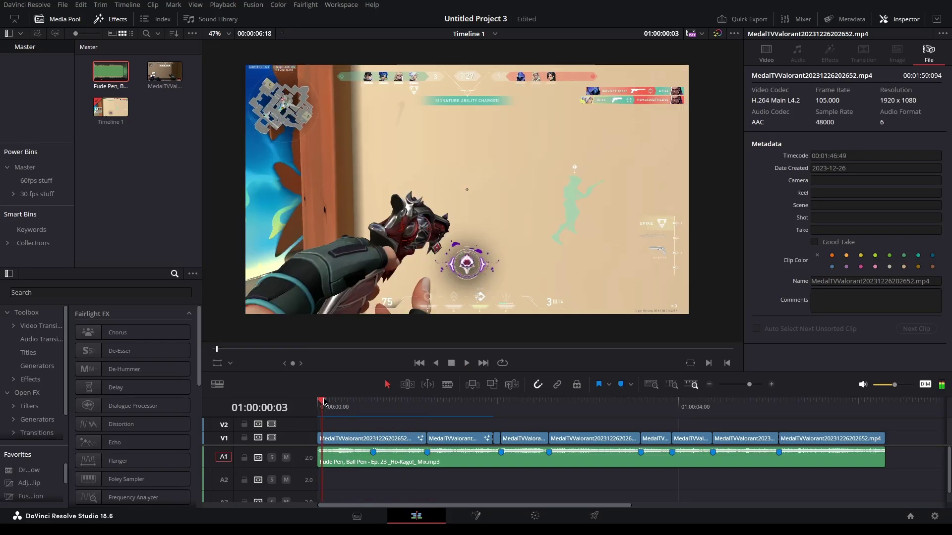
{"action": "key", "text": "space"}
{"action": "key", "text": "Home"}
{"action": "key", "text": "space"}
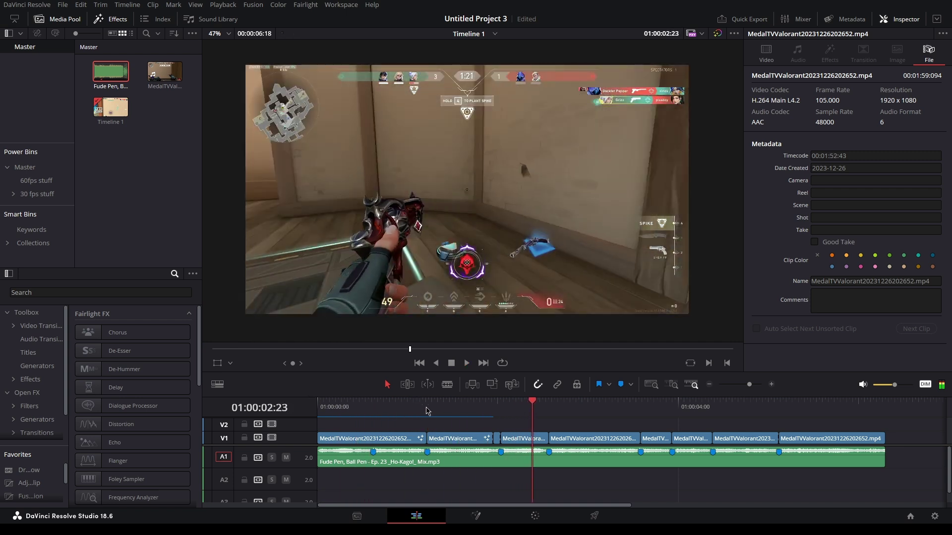
{"action": "key", "text": "Home"}
{"action": "key", "text": "space"}
{"action": "key", "text": "Home"}
Look at the second clip in Fusion, return to the Edit page, and play back the first two clips against the music
{"action": "left_click_drag", "start_coordinate": [395, 408], "coordinate": [453, 408]}
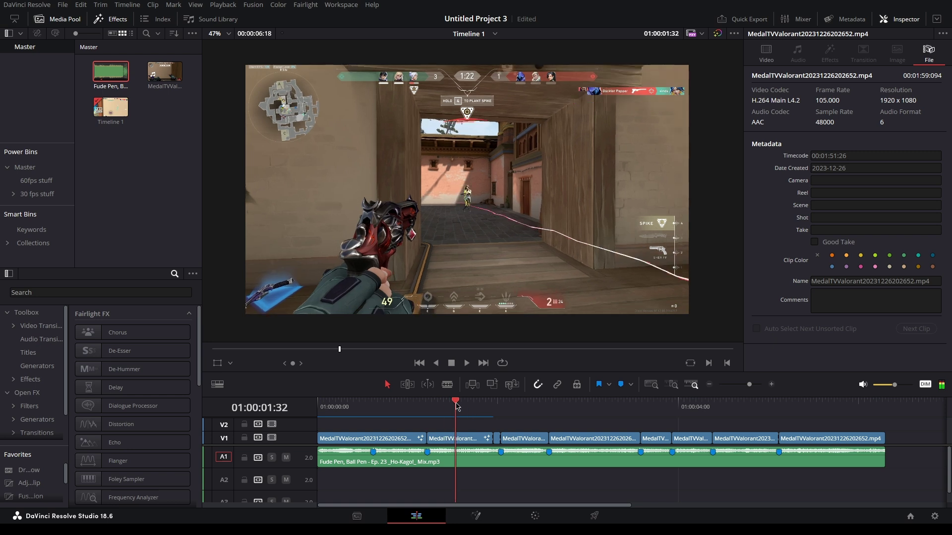
{"action": "key", "text": "shift+5"}
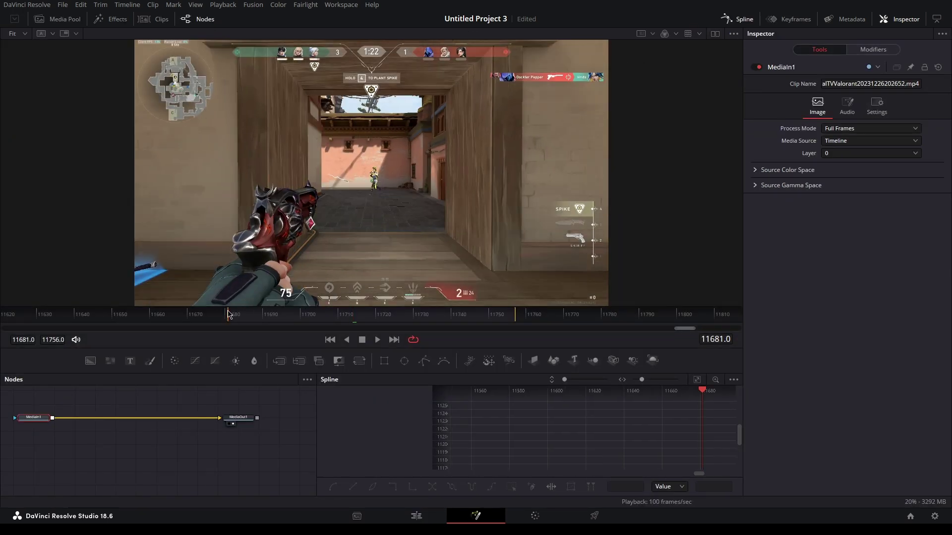
{"action": "key", "text": "shift+4"}
{"action": "key", "text": "Home"}
{"action": "key", "text": "space"}
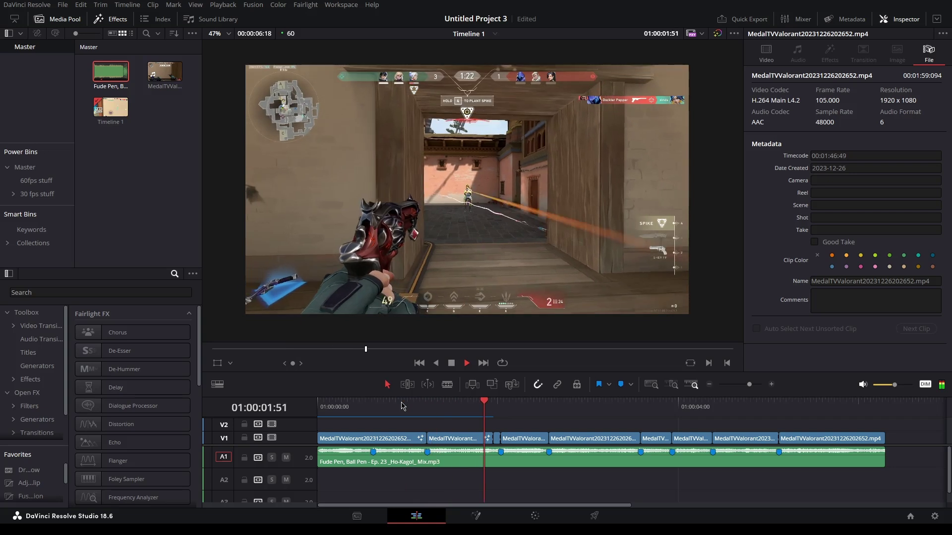
{"action": "left_click", "coordinate": [429, 407]}
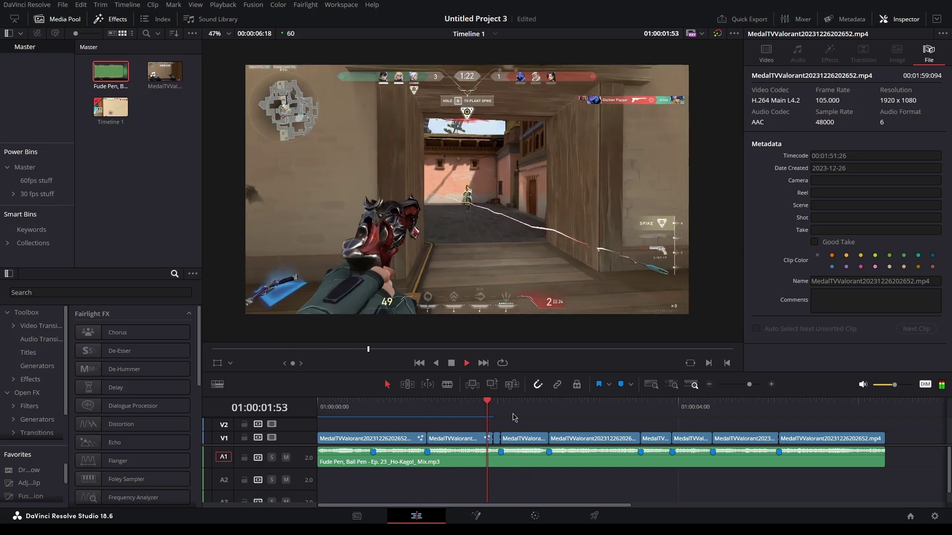
{"action": "key", "text": "space"}
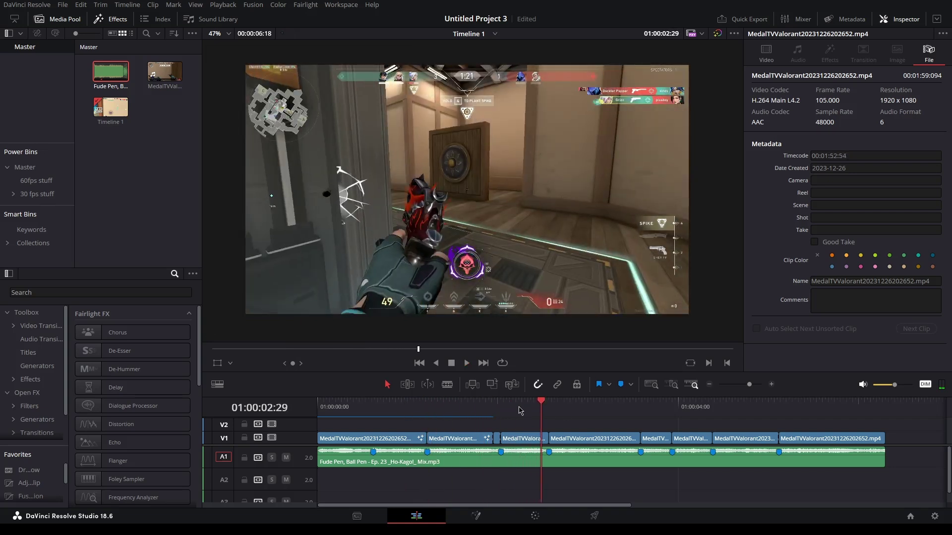
Try moving the short third clip and its neighbour up to V2 so they start at Marker 5, and undo the move
{"action": "left_click", "coordinate": [494, 405]}
{"action": "left_click_drag", "start_coordinate": [749, 385], "coordinate": [753, 386]}
{"action": "left_click_drag", "start_coordinate": [646, 439], "coordinate": [631, 423]}
{"action": "left_click_drag", "start_coordinate": [644, 426], "coordinate": [616, 427]}
{"action": "left_click", "coordinate": [717, 411]}
{"action": "scroll", "coordinate": [694, 412], "scroll_direction": "right", "scroll_amount": 3}
{"action": "left_click", "coordinate": [571, 406]}
{"action": "left_click", "coordinate": [594, 436], "text": "ctrl"}
{"action": "left_click", "coordinate": [616, 439]}
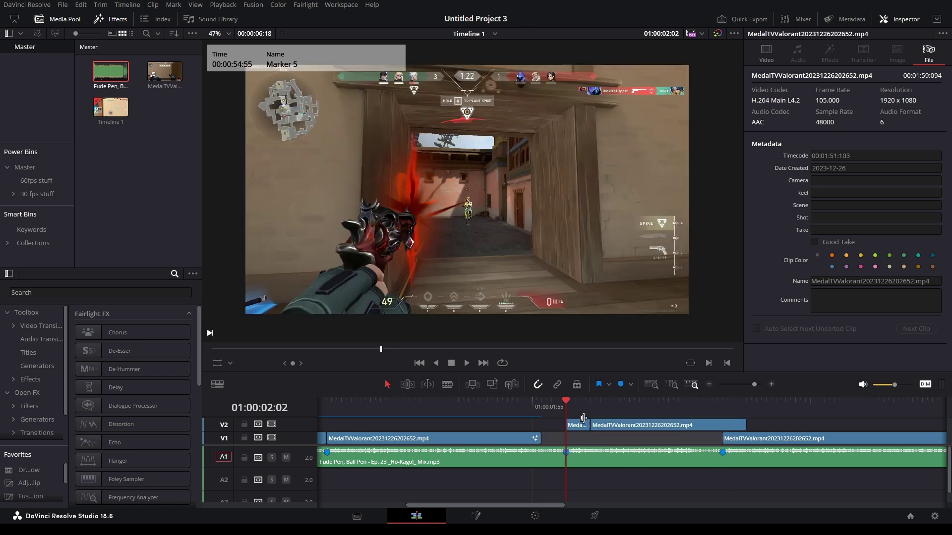
{"action": "key", "text": "ctrl+z"}
Check the frames around the short clip just before Marker 5 and delete that clip from V1
{"action": "left_click", "coordinate": [540, 409]}
{"action": "left_click", "coordinate": [568, 409]}
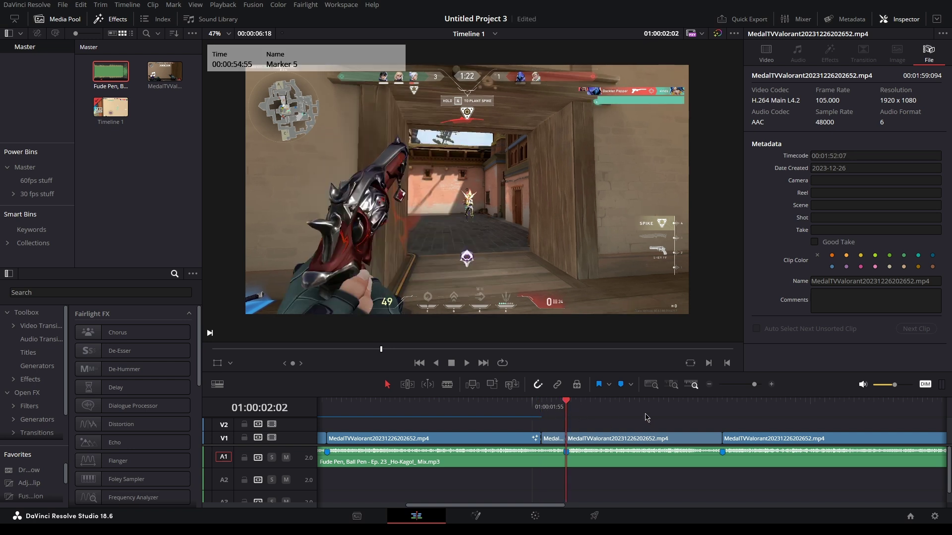
{"action": "left_click", "coordinate": [644, 415]}
{"action": "left_click", "coordinate": [543, 408]}
{"action": "left_click", "coordinate": [605, 410]}
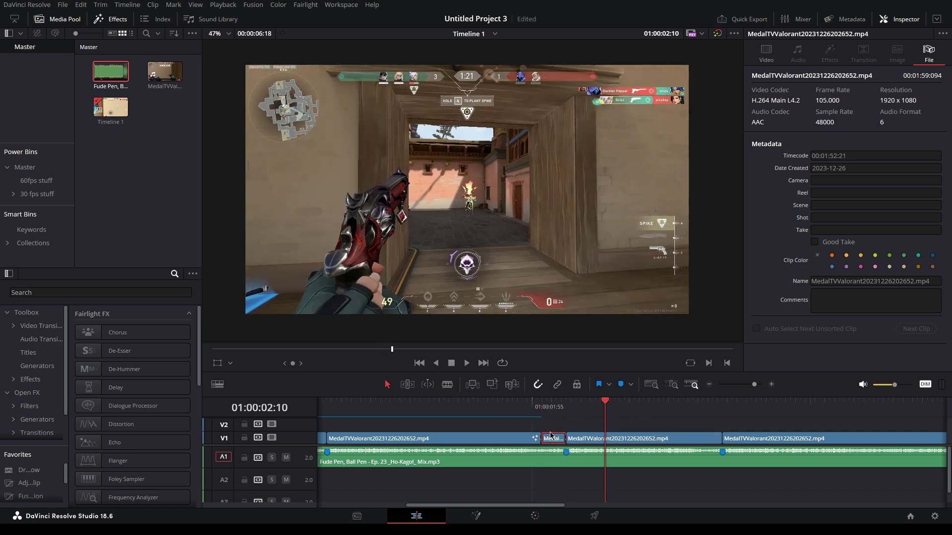
{"action": "left_click", "coordinate": [672, 415]}
{"action": "left_click_drag", "start_coordinate": [584, 408], "coordinate": [567, 412]}
{"action": "key", "text": "BackSpace"}
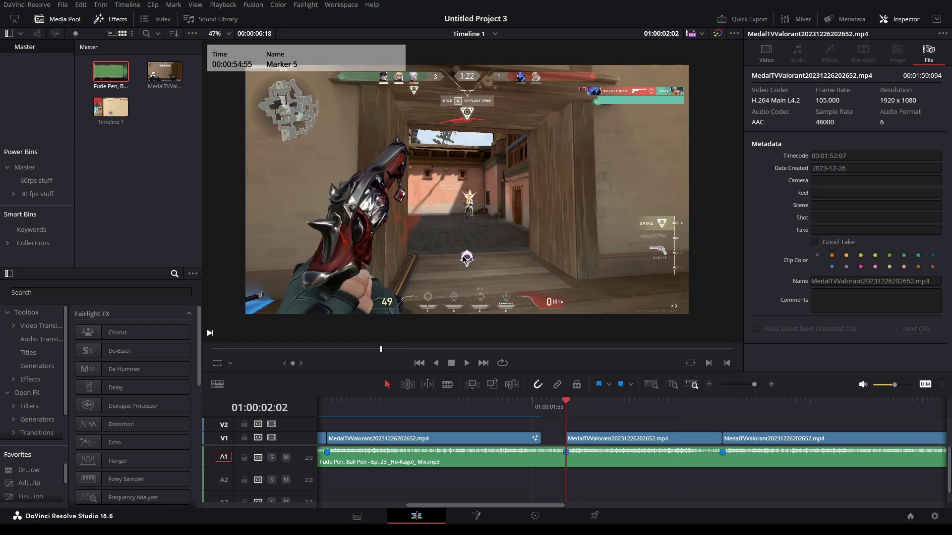
Extend the following clip's start back over the gap with a cut at Marker 5, 01:00:02:02, and save the project
{"action": "left_click_drag", "start_coordinate": [566, 438], "coordinate": [535, 404]}
{"action": "key", "text": "b"}
{"action": "left_click", "coordinate": [566, 436]}
{"action": "key", "text": "ctrl+s"}
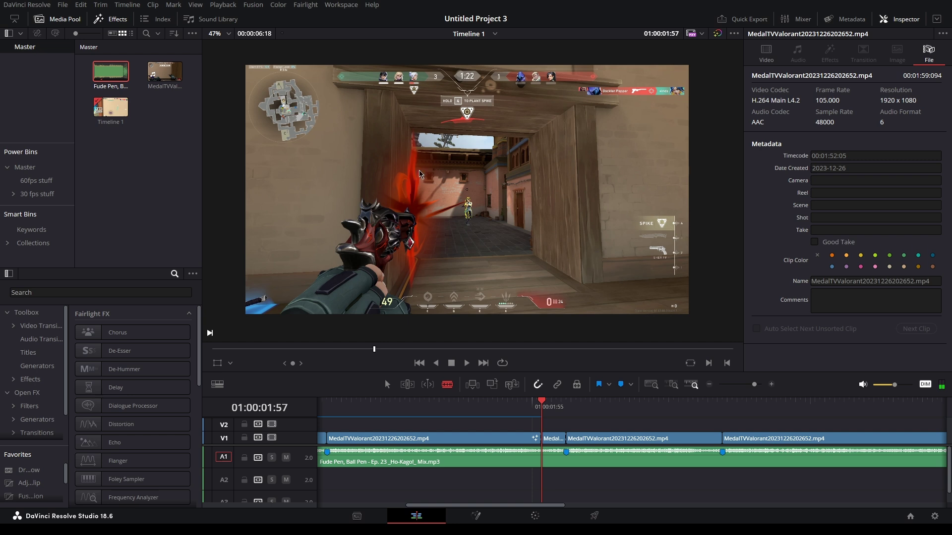
{"action": "scroll", "coordinate": [402, 203], "scroll_direction": "up", "scroll_amount": 4}
{"action": "scroll", "coordinate": [401, 203], "scroll_direction": "down", "scroll_amount": 4}
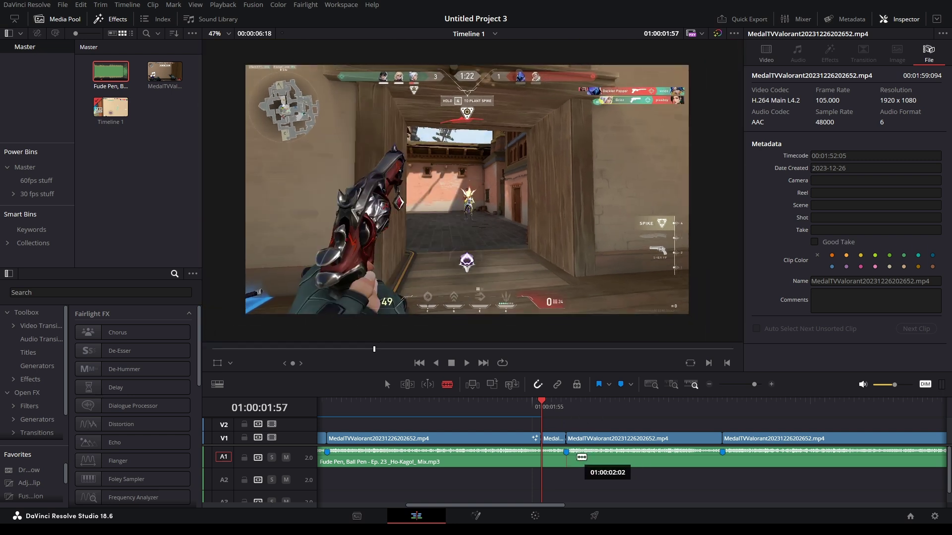
Set the short clip's Retime Process to Optical Flow and its Motion Estimation to Enhanced Better
{"action": "key", "text": "a"}
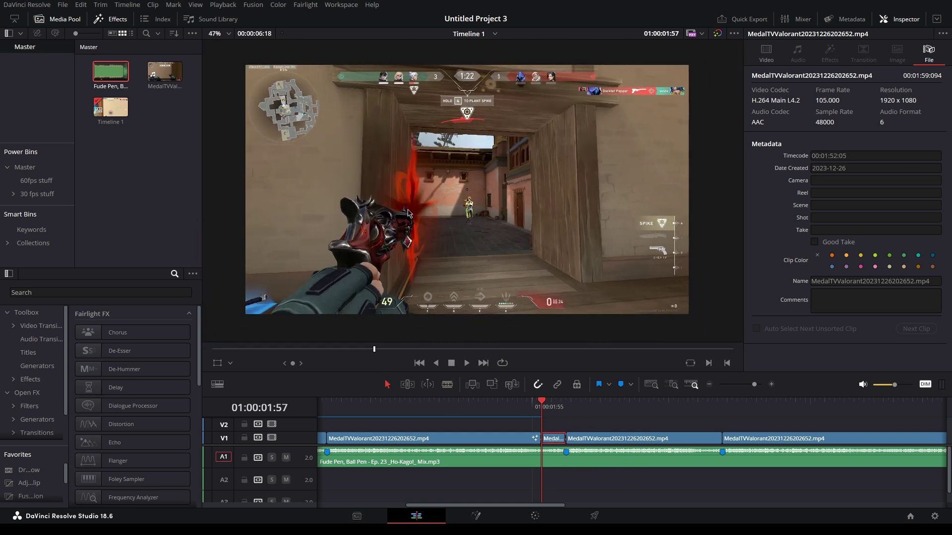
{"action": "left_click", "coordinate": [765, 52]}
{"action": "left_click", "coordinate": [823, 320]}
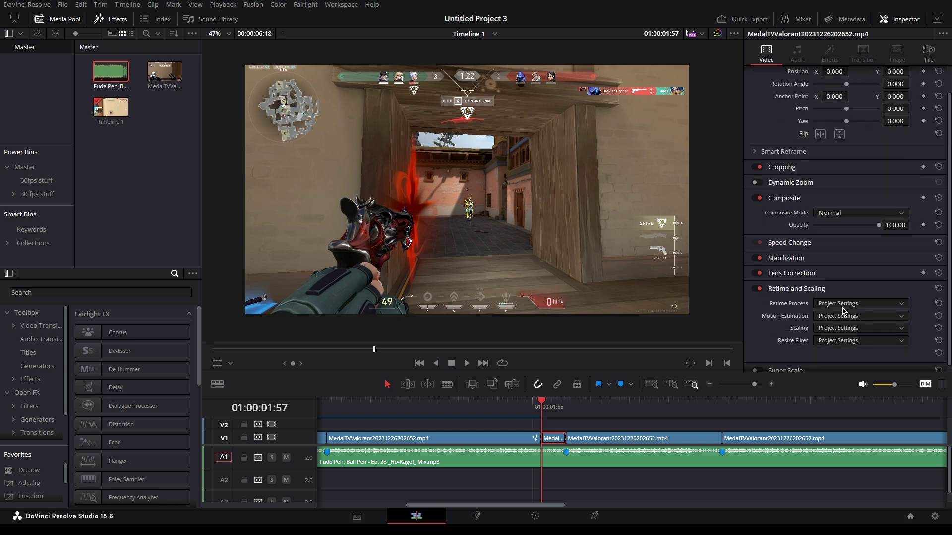
{"action": "left_click", "coordinate": [846, 316]}
{"action": "left_click", "coordinate": [846, 342]}
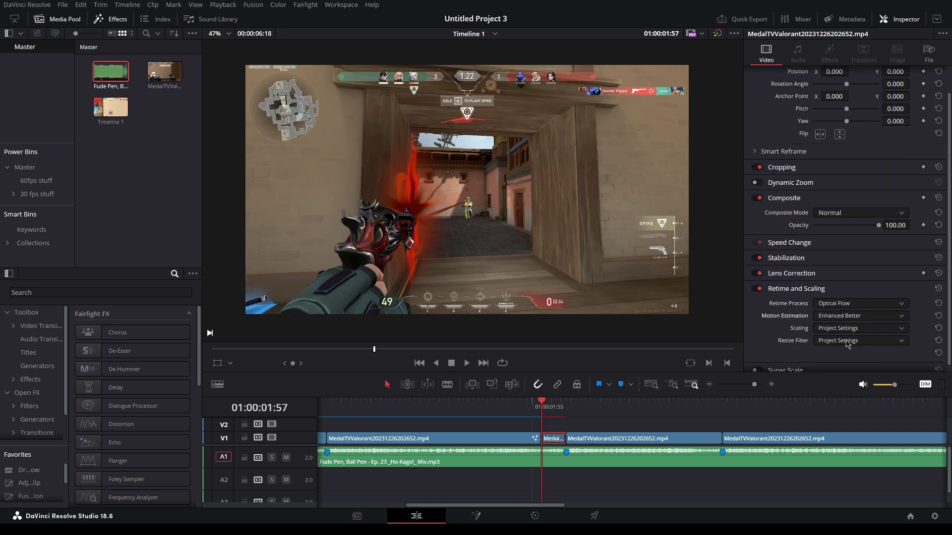
Open the clip that starts at Marker 5 in the Fusion page, with the playhead on its first frame
{"action": "left_click", "coordinate": [604, 436]}
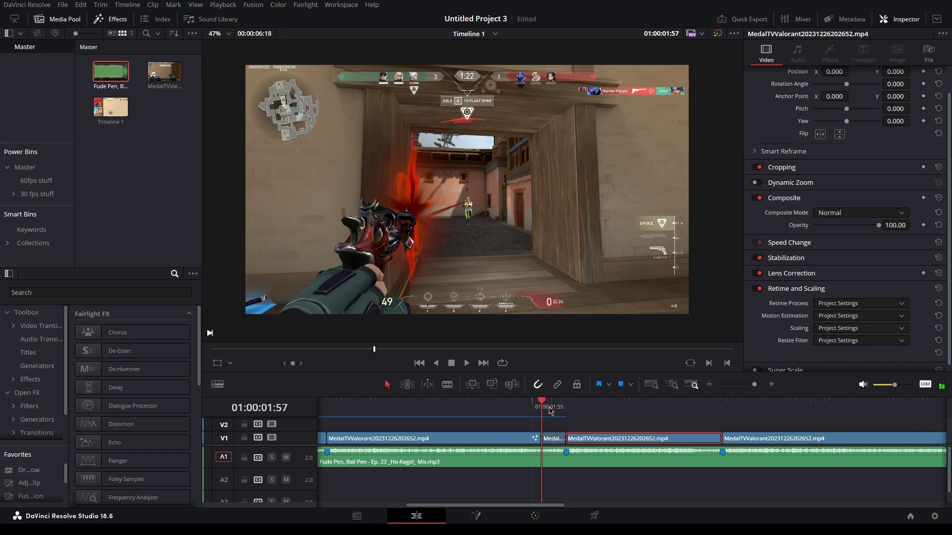
{"action": "left_click_drag", "start_coordinate": [548, 411], "coordinate": [566, 411]}
{"action": "left_click", "coordinate": [600, 419]}
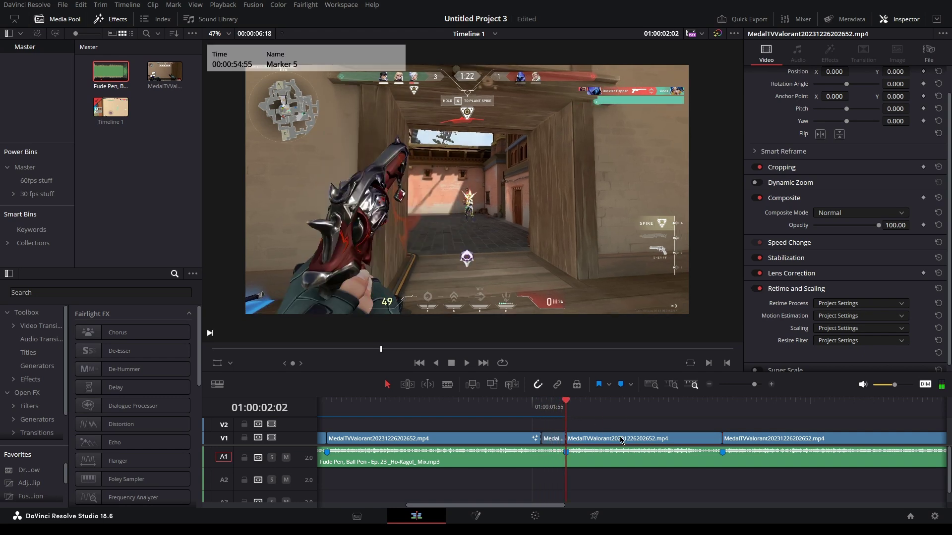
{"action": "key", "text": "shift+5"}
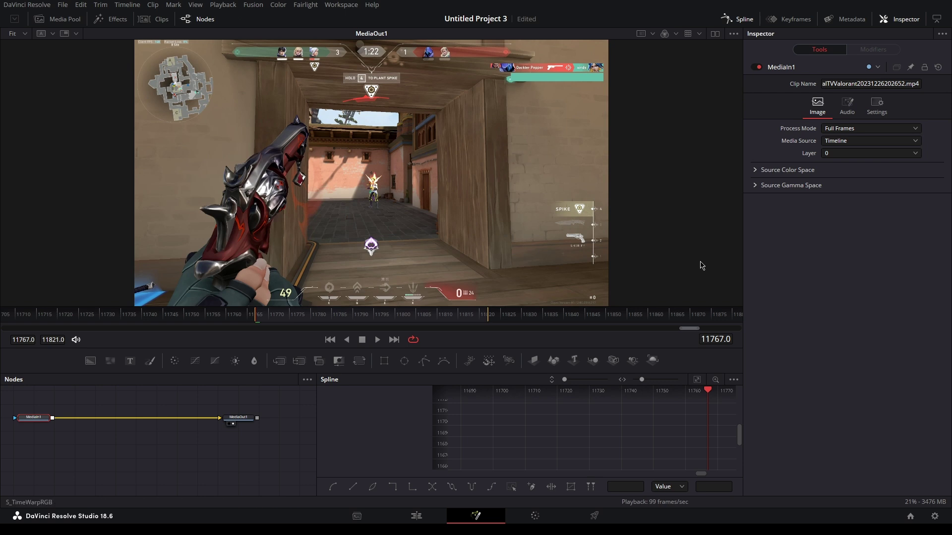
Add a TimeStretcher between MediaIn1 and MediaOut1, keying Source Time at 11767.0 on frame 11767 and 11784.0 on frame 11821
{"action": "key", "text": "Delete"}
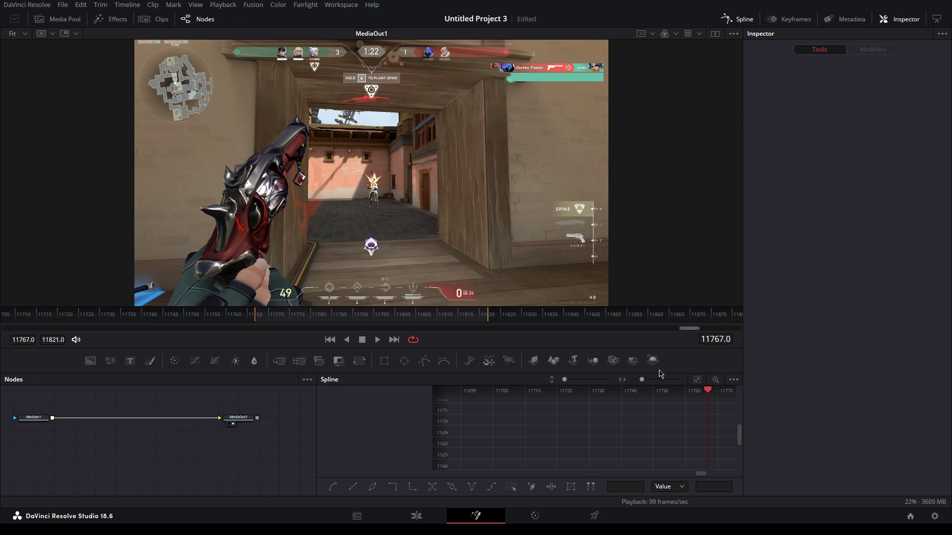
{"action": "left_click", "coordinate": [653, 361]}
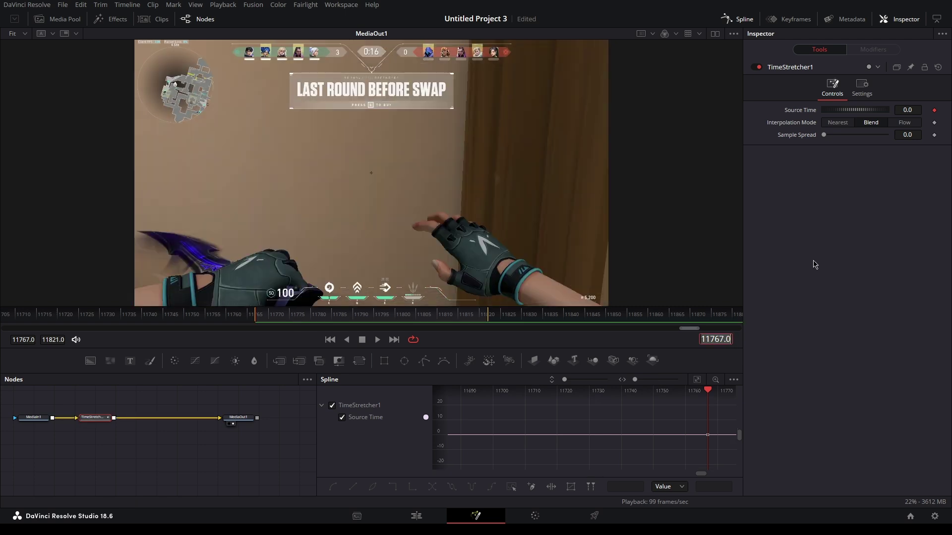
{"action": "key", "text": "Tab"}
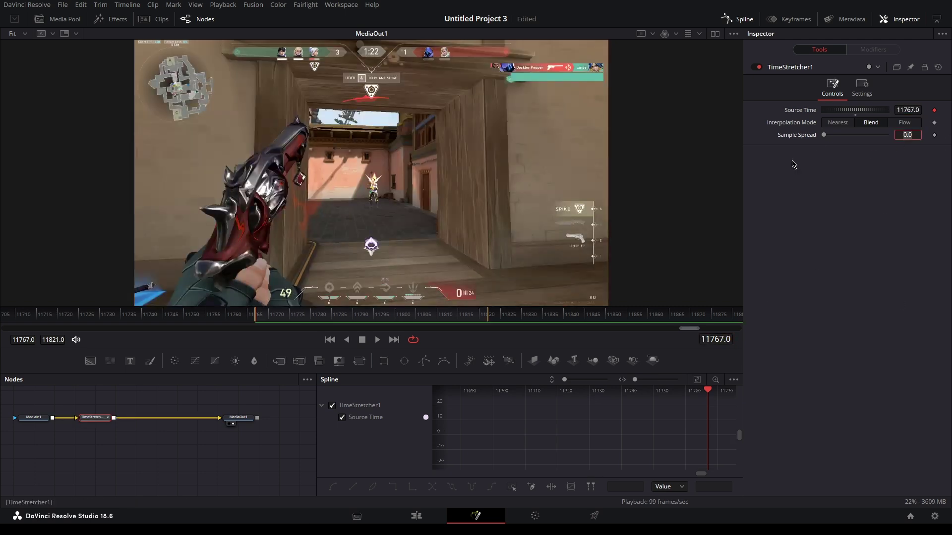
{"action": "left_click_drag", "start_coordinate": [490, 325], "coordinate": [486, 324]}
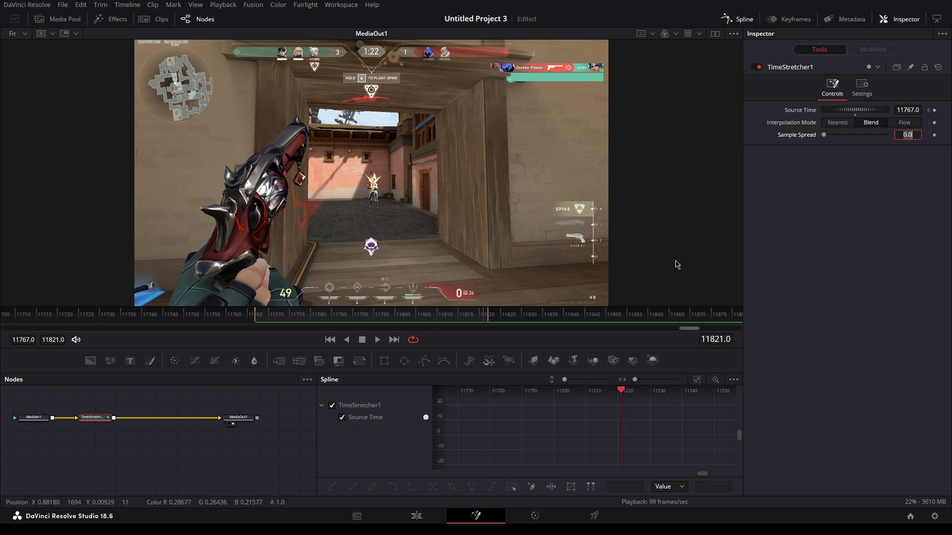
{"action": "left_click_drag", "start_coordinate": [908, 110], "coordinate": [939, 110]}
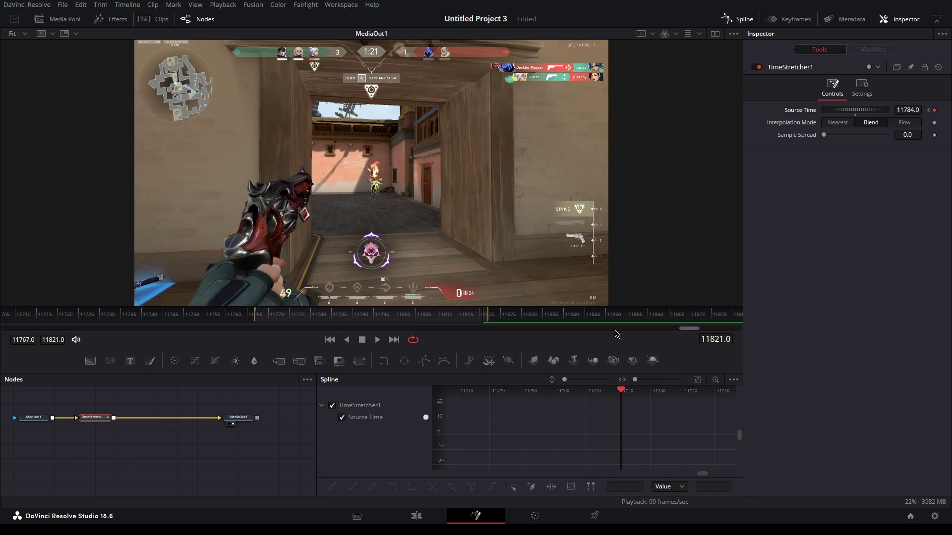
Smooth both Source Time keyframes and steepen the spline's ends with a flatter middle, making the clip fast, slow, then fast
{"action": "left_click", "coordinate": [696, 380]}
{"action": "left_click_drag", "start_coordinate": [726, 402], "coordinate": [457, 468]}
{"action": "key", "text": "f"}
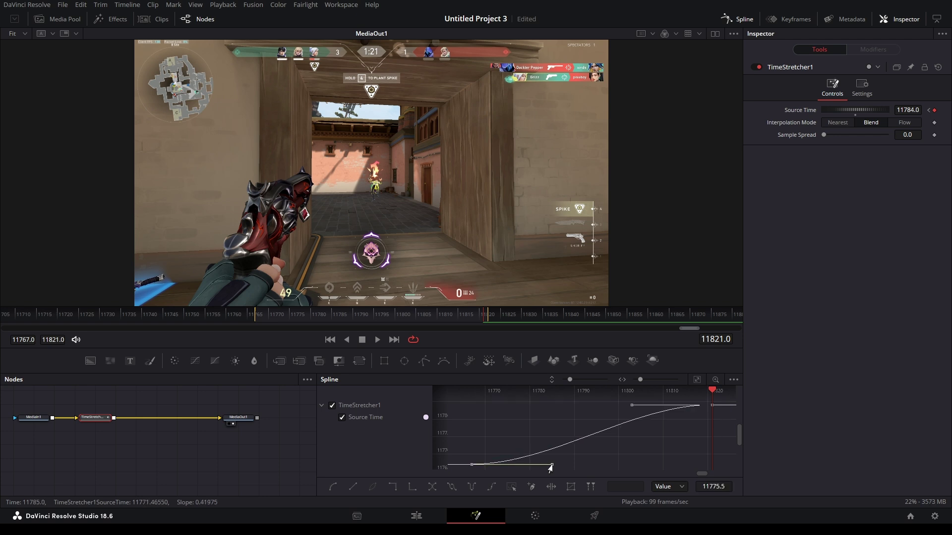
{"action": "left_click_drag", "start_coordinate": [632, 406], "coordinate": [692, 451]}
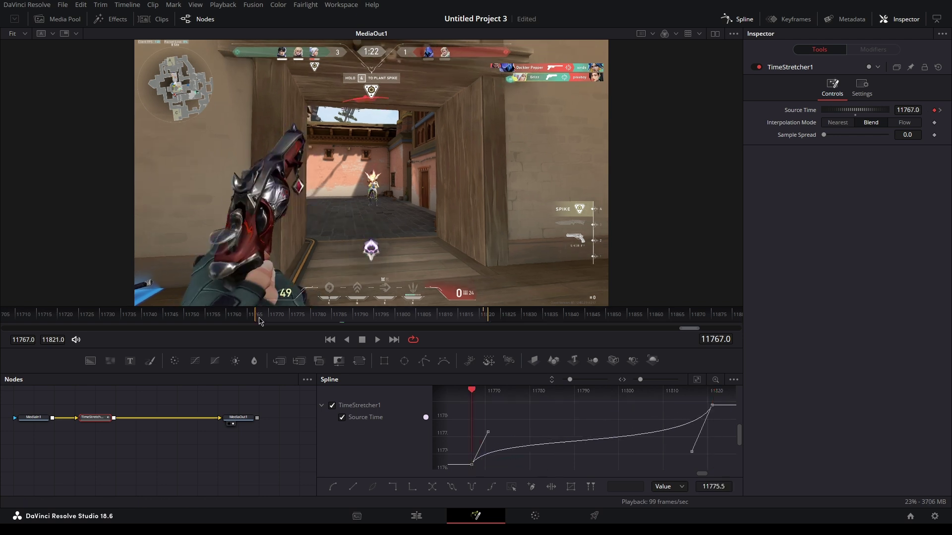
Preview the ramp's slow middle section, then set the TimeStretcher to Flow interpolation with Clamp Edges and Backward Prev enabled
{"action": "left_click_drag", "start_coordinate": [257, 319], "coordinate": [334, 318]}
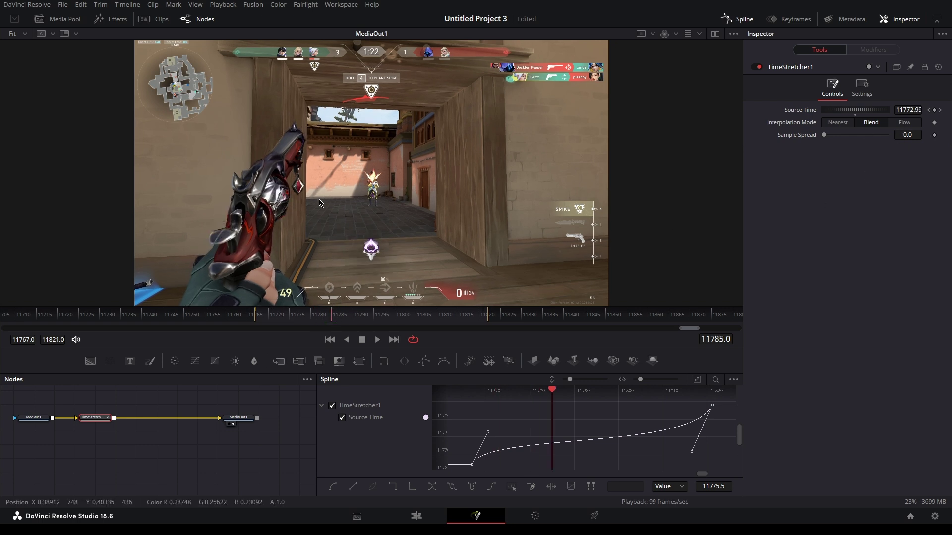
{"action": "left_click_drag", "start_coordinate": [399, 317], "coordinate": [345, 316]}
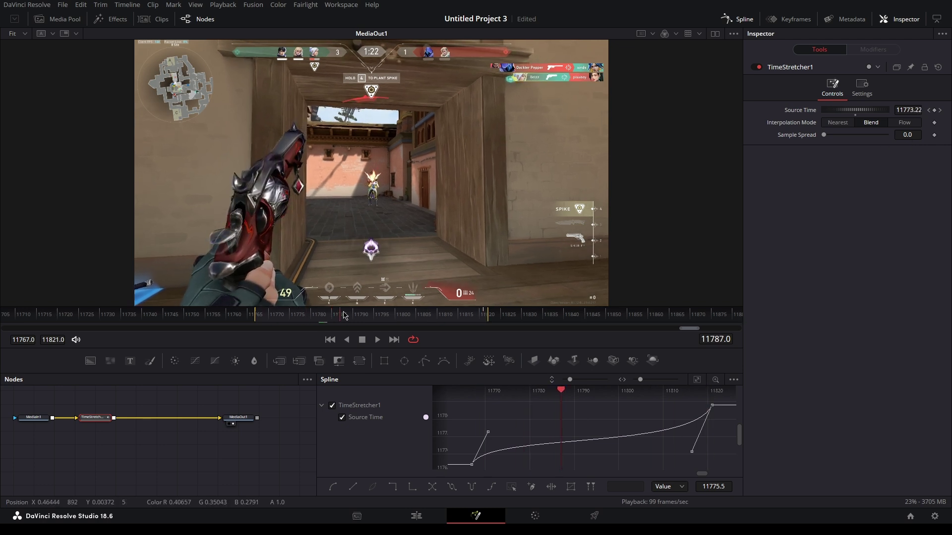
{"action": "left_click", "coordinate": [907, 123]}
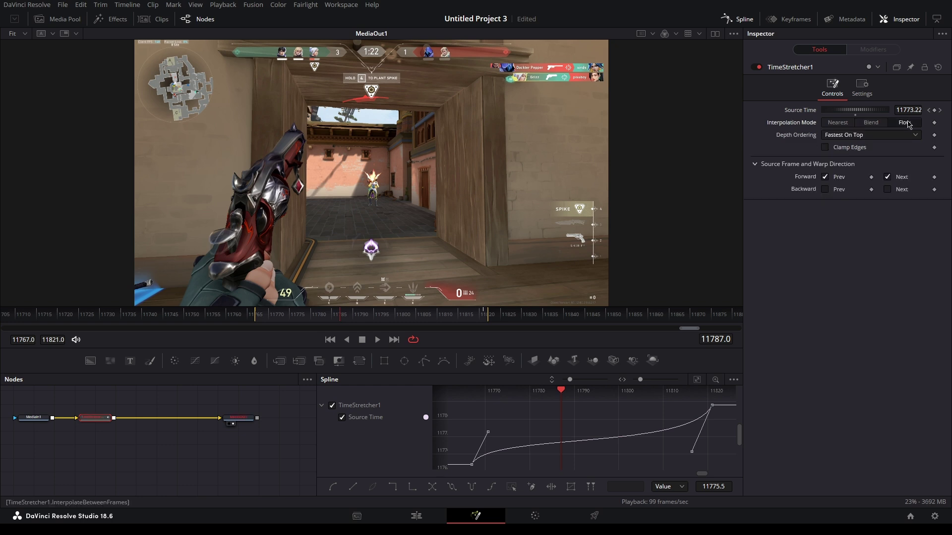
{"action": "left_click", "coordinate": [836, 149]}
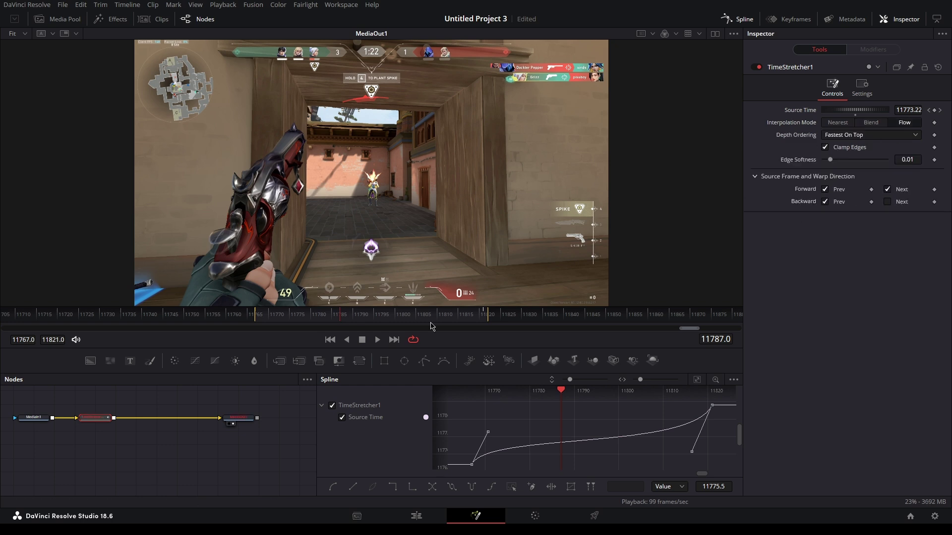
Return to the Edit page and play the timeline from its start and from 01:00:01:13 to review the velocity ramps
{"action": "key", "text": "shift+4"}
{"action": "left_click", "coordinate": [566, 413]}
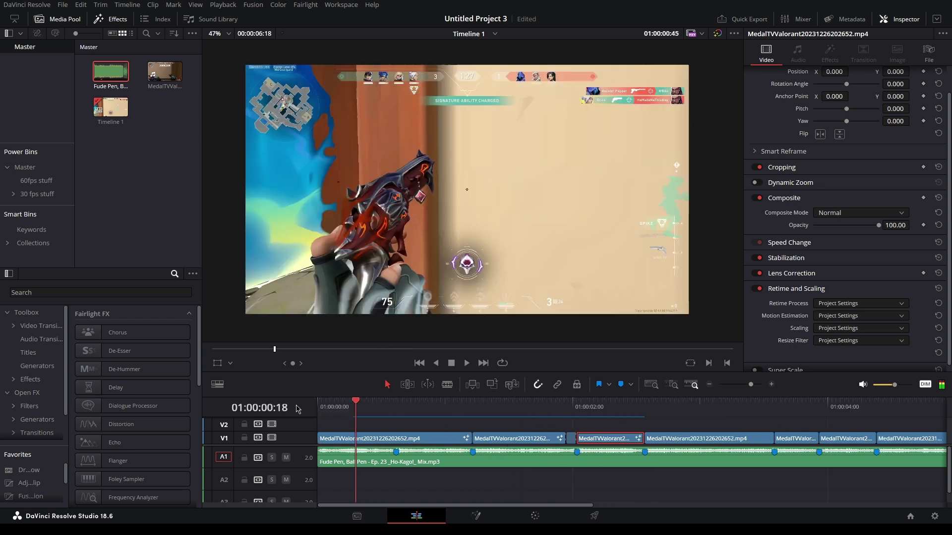
{"action": "key", "text": "Home"}
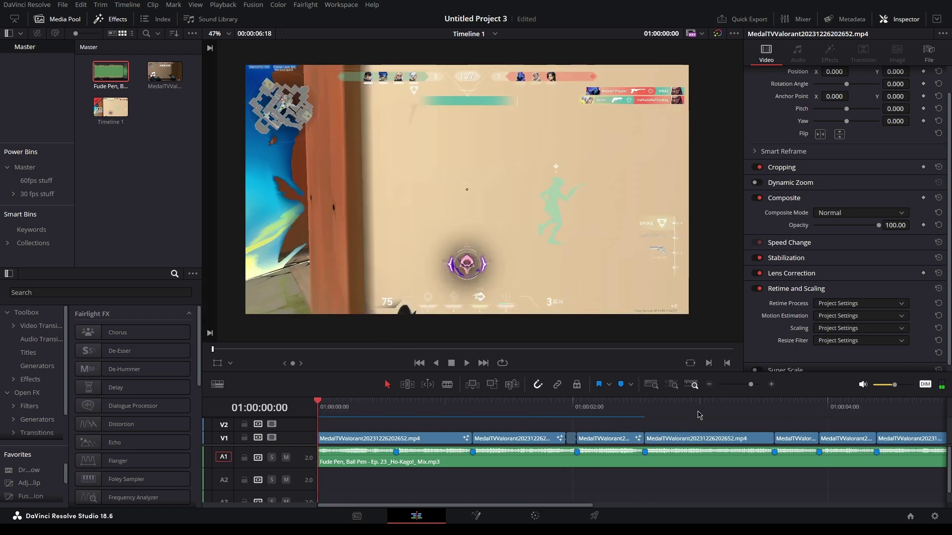
{"action": "key", "text": "space"}
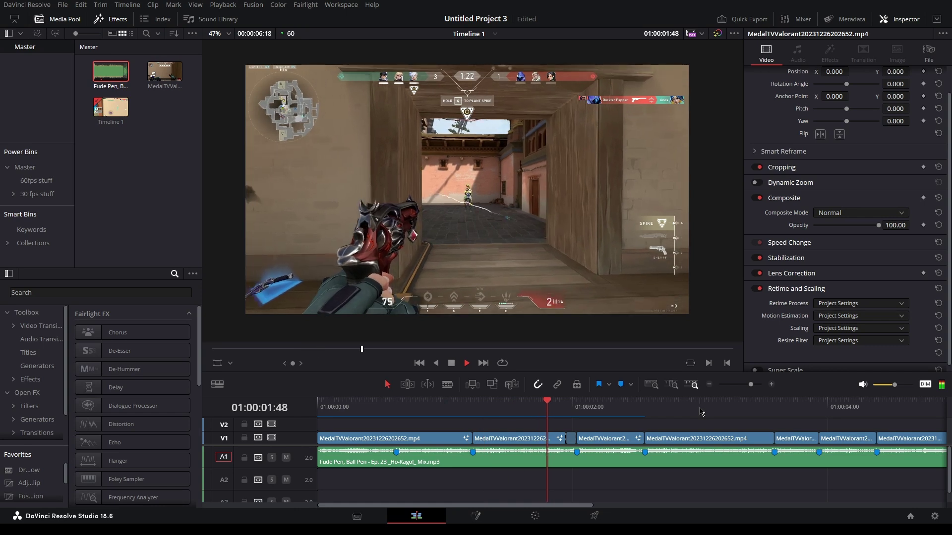
{"action": "left_click", "coordinate": [429, 409]}
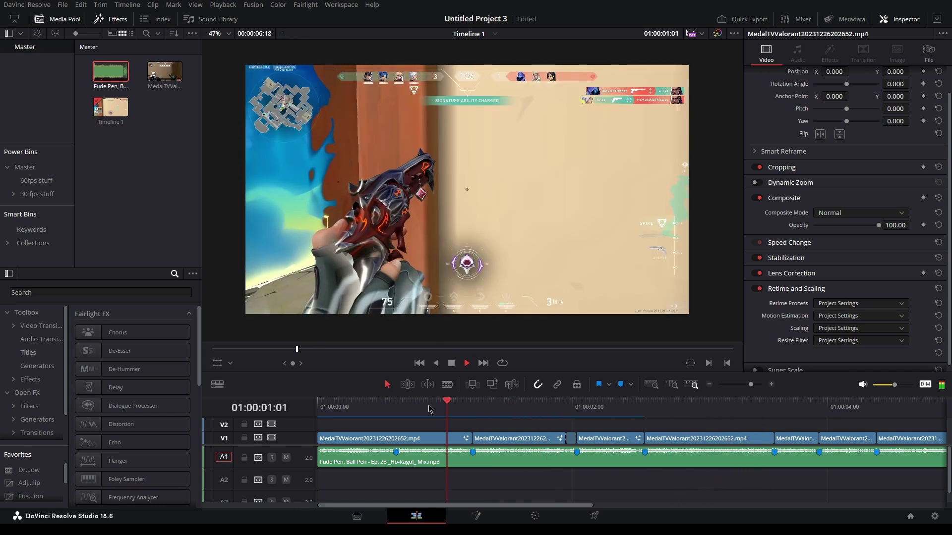
{"action": "left_click", "coordinate": [473, 407]}
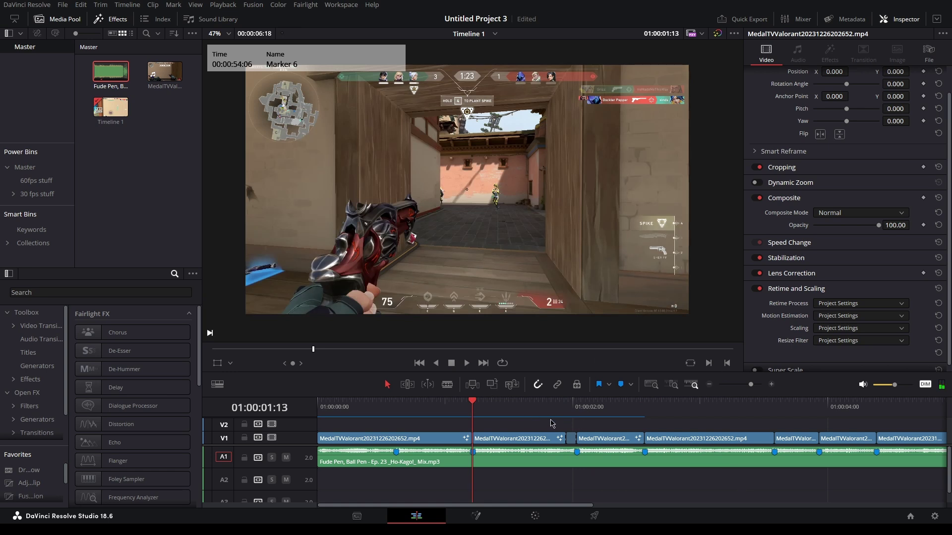
{"action": "key", "text": "space"}
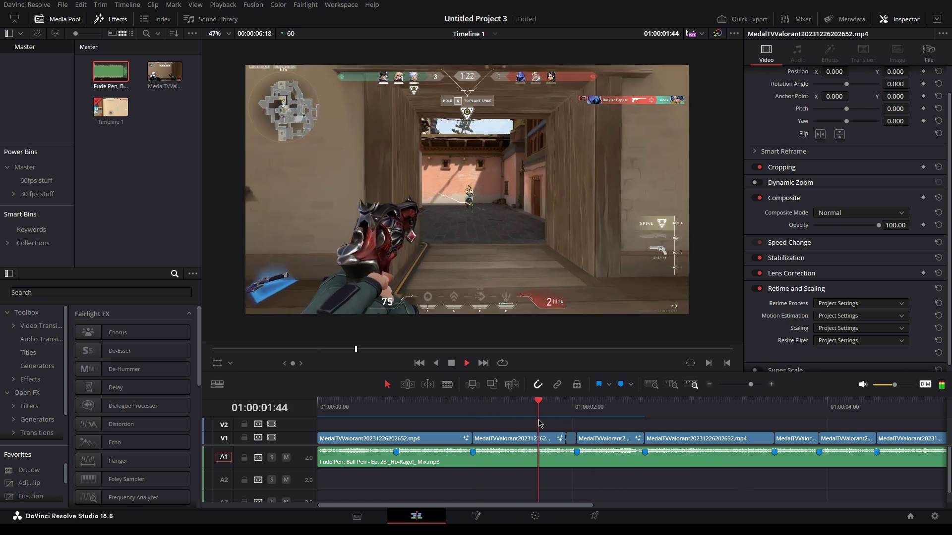
Open the next clip, the one starting at 01:00:02:34, in the Fusion page
{"action": "left_click", "coordinate": [613, 409]}
{"action": "left_click_drag", "start_coordinate": [611, 406], "coordinate": [621, 404]}
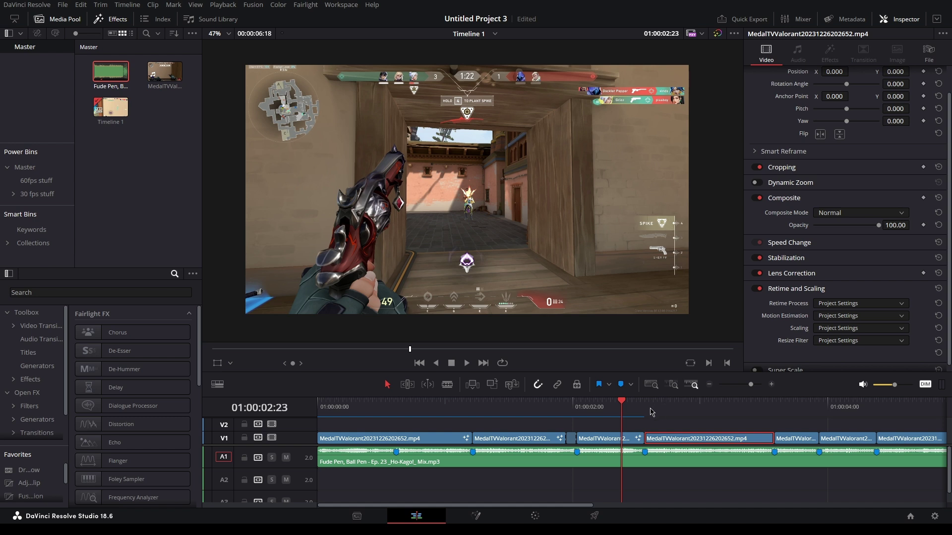
{"action": "key", "text": "shift+5"}
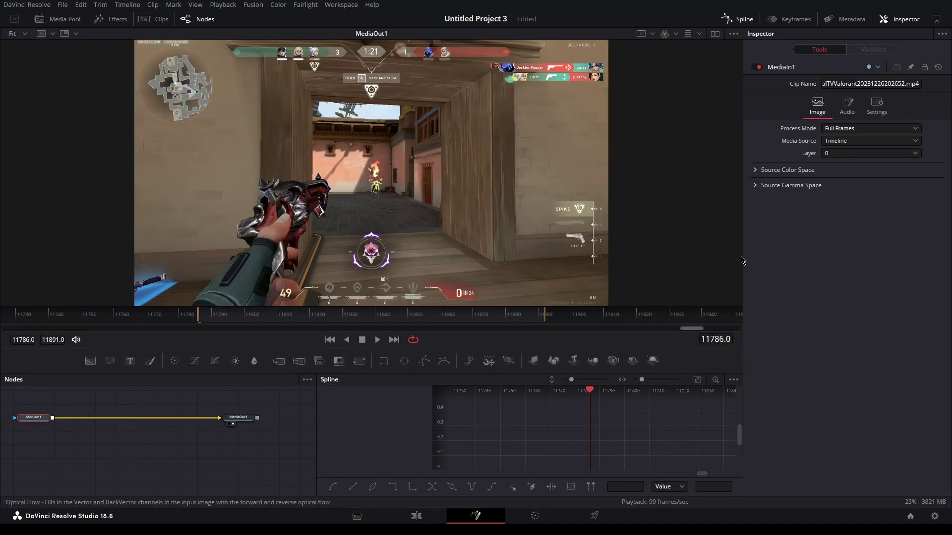
Add a TimeStretcher after MediaIn1, keying Source Time at 11786.0 on frame 11786 and 11859.0 on frame 11891
{"action": "key", "text": "Return"}
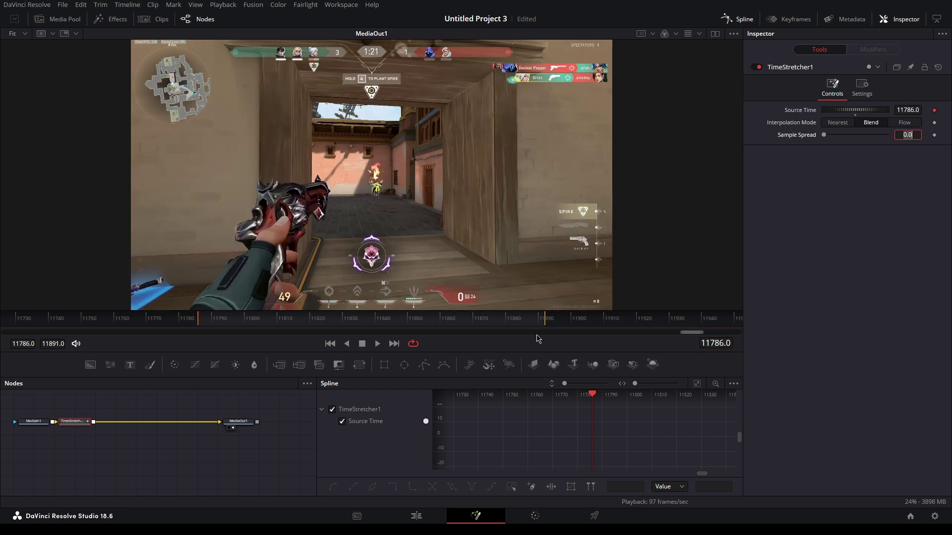
{"action": "left_click", "coordinate": [544, 323]}
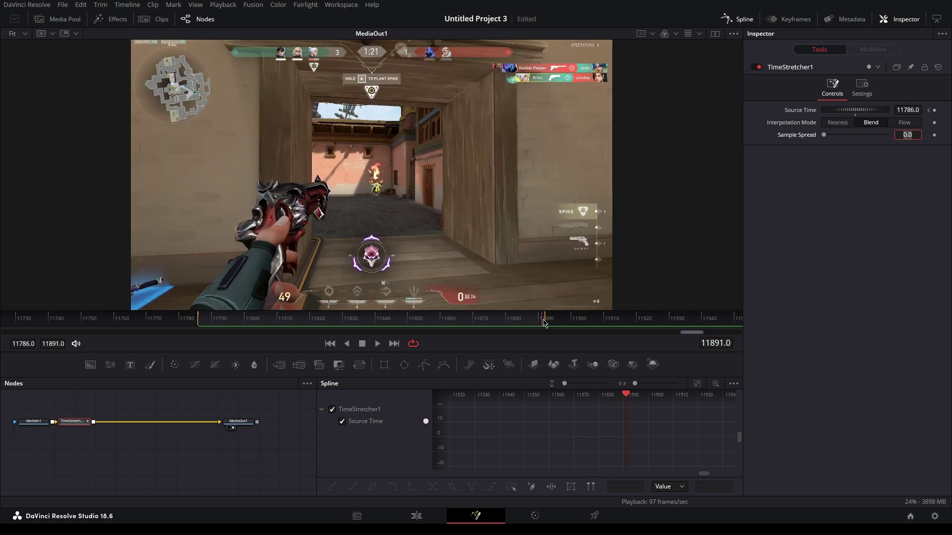
{"action": "left_click_drag", "start_coordinate": [906, 110], "coordinate": [942, 110]}
{"action": "left_click_drag", "start_coordinate": [719, 163], "coordinate": [724, 146]}
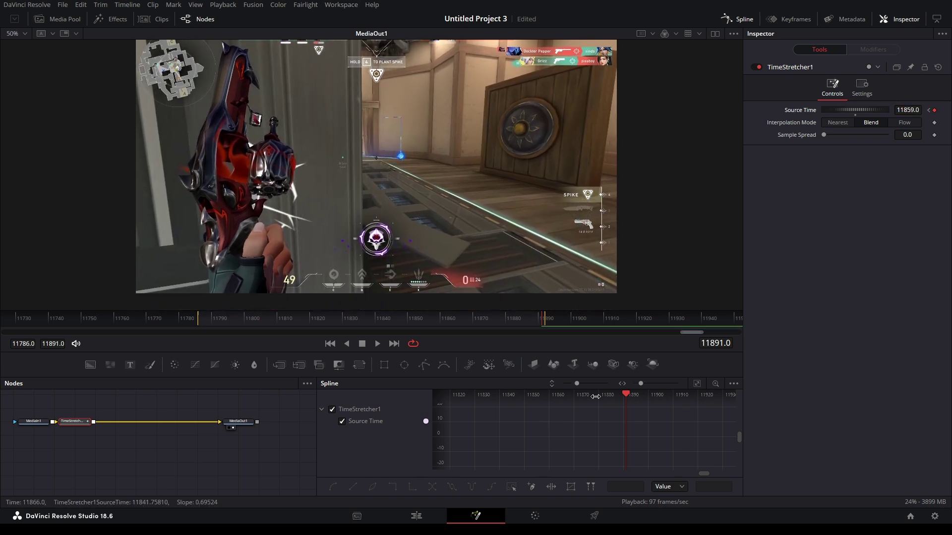
Smooth the Source Time keyframes and shape the spline with a steep start and a long, flat ease-out
{"action": "left_click", "coordinate": [698, 384]}
{"action": "left_click_drag", "start_coordinate": [726, 403], "coordinate": [375, 501]}
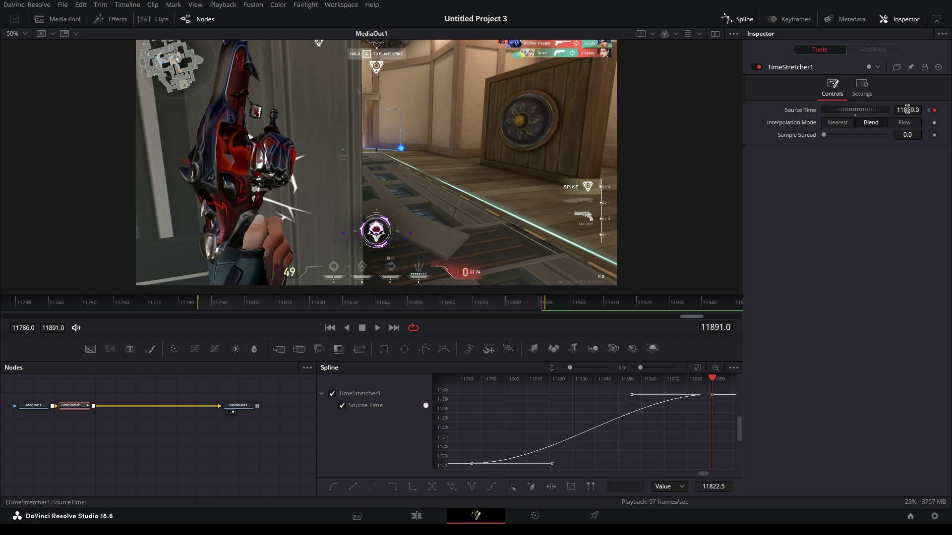
{"action": "left_click_drag", "start_coordinate": [907, 109], "coordinate": [909, 110]}
{"action": "key", "text": "ctrl+z"}
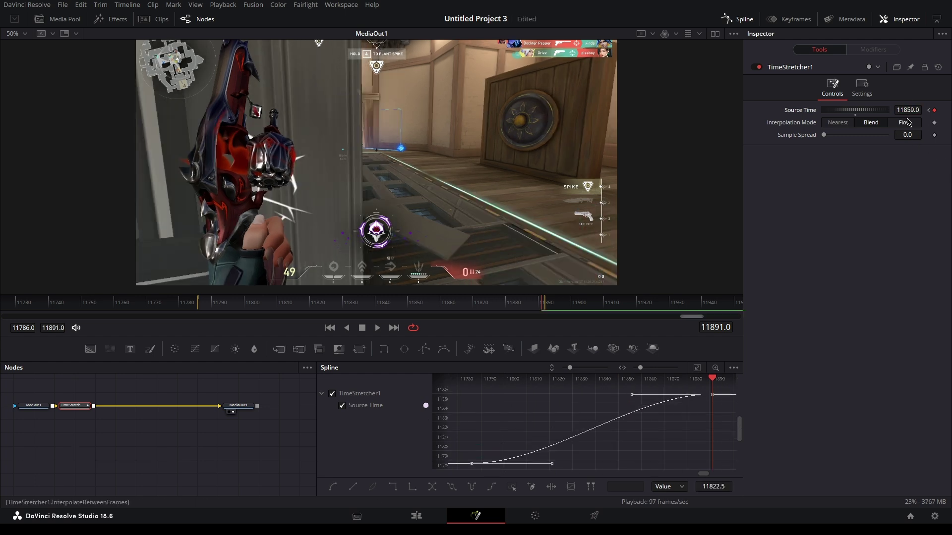
{"action": "left_click_drag", "start_coordinate": [552, 464], "coordinate": [495, 418]}
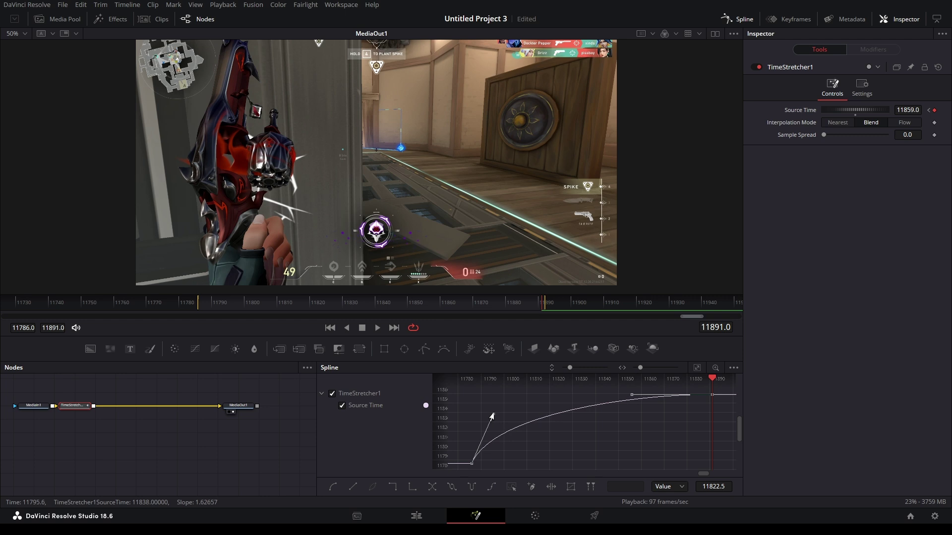
{"action": "left_click_drag", "start_coordinate": [629, 397], "coordinate": [560, 398]}
Play the ramp repeatedly from frame 11786 and fine-tune both spline handles for a slightly gentler start and ease-out
{"action": "left_click", "coordinate": [195, 307]}
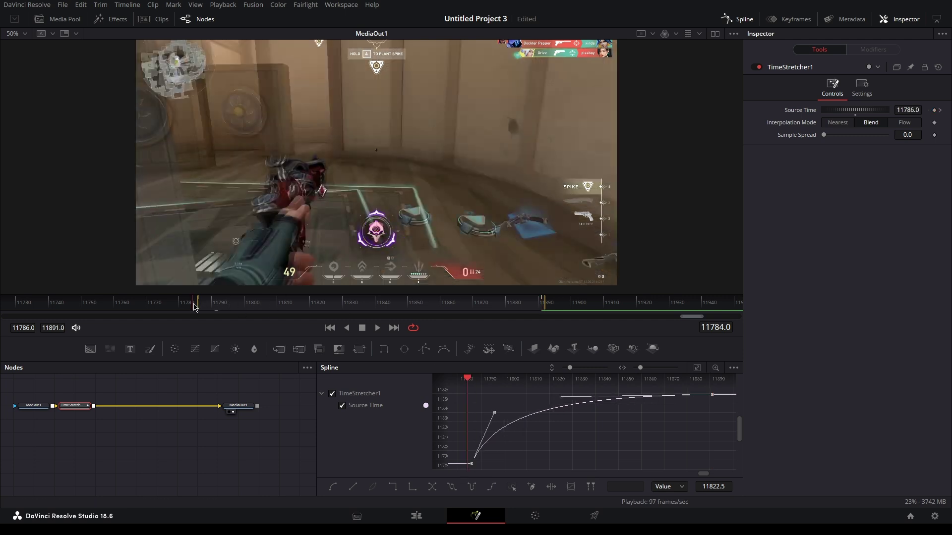
{"action": "left_click", "coordinate": [200, 308]}
{"action": "key", "text": "space"}
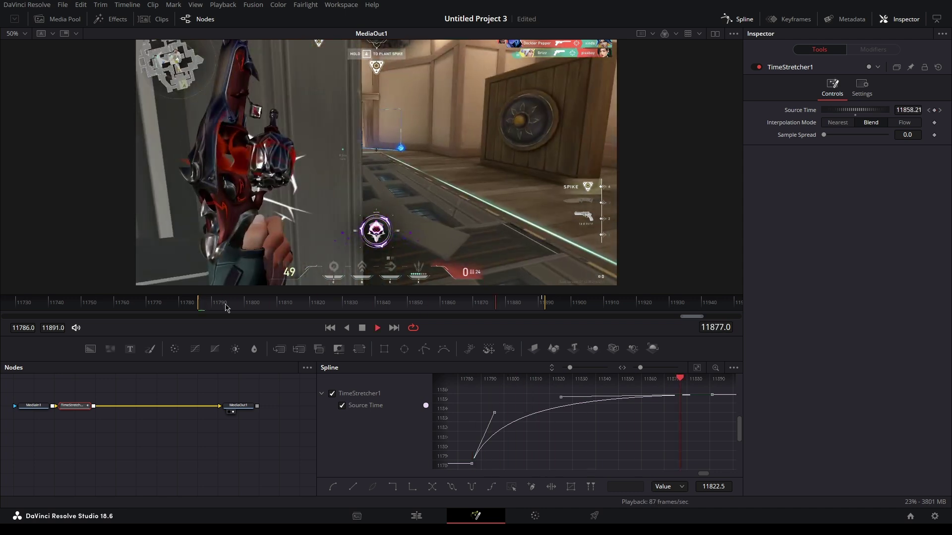
{"action": "key", "text": "space"}
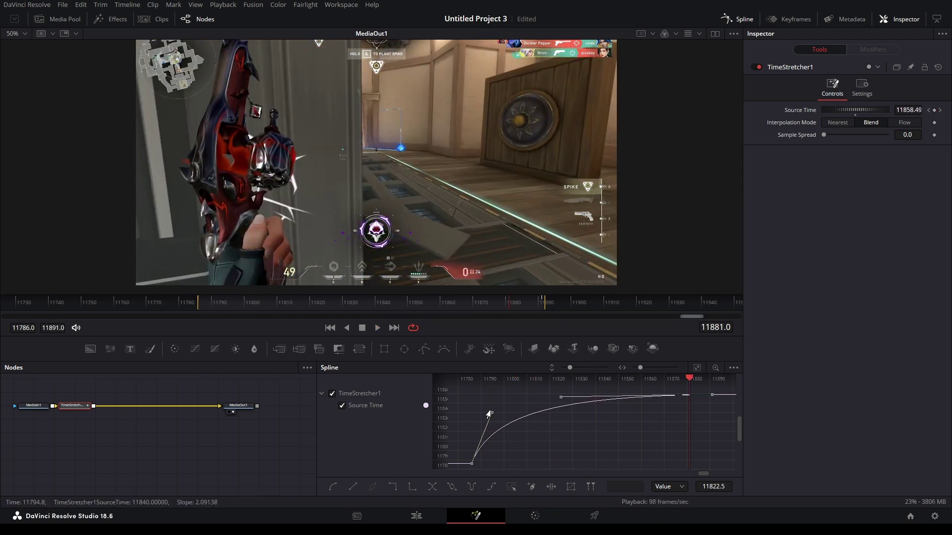
{"action": "key", "text": "space"}
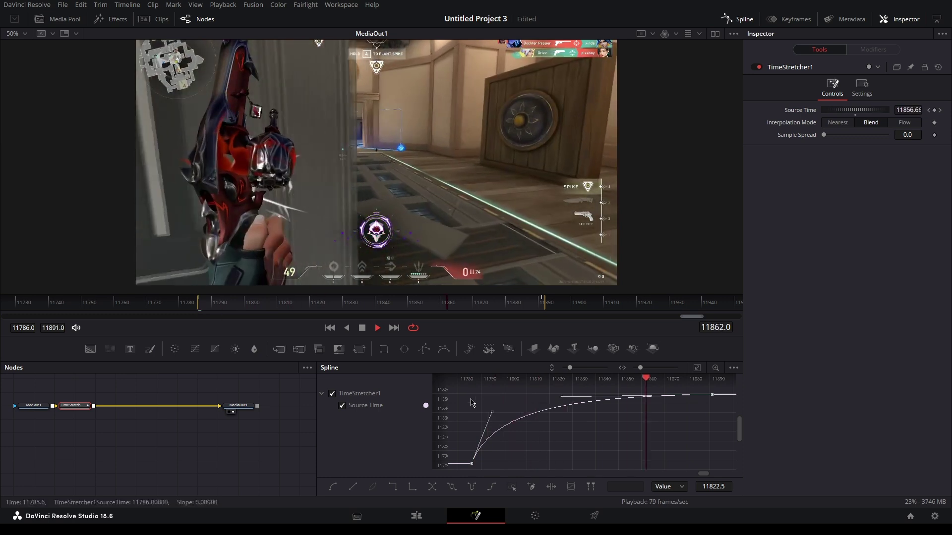
{"action": "key", "text": "space"}
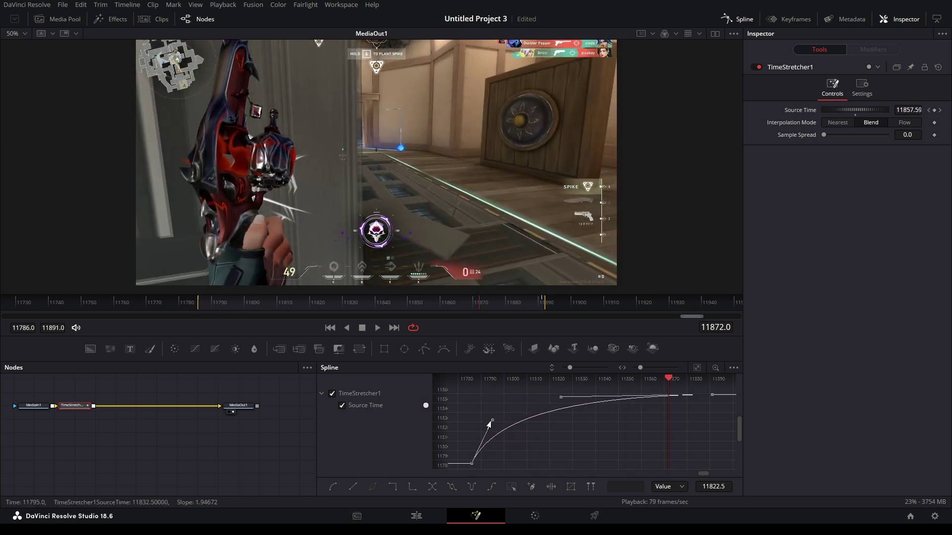
{"action": "key", "text": "space"}
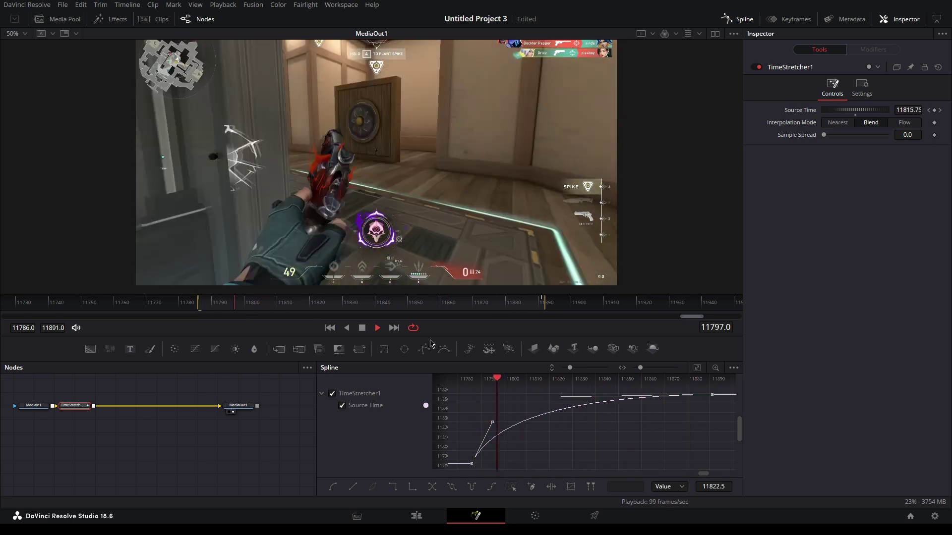
{"action": "key", "text": "space"}
{"action": "key", "text": "space"}
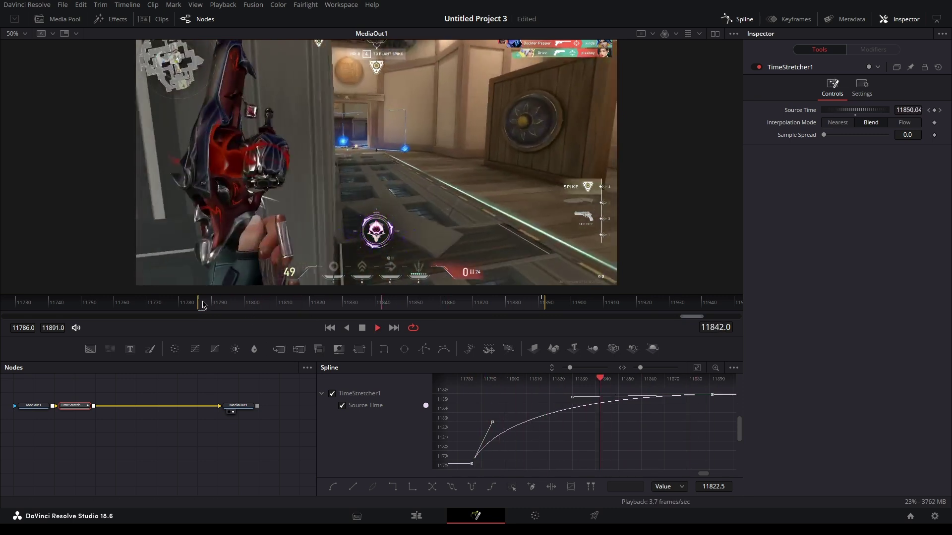
Play the ramped clip in context on the Edit page timeline, starting from just before 01:00:02:00
{"action": "left_click", "coordinate": [416, 516]}
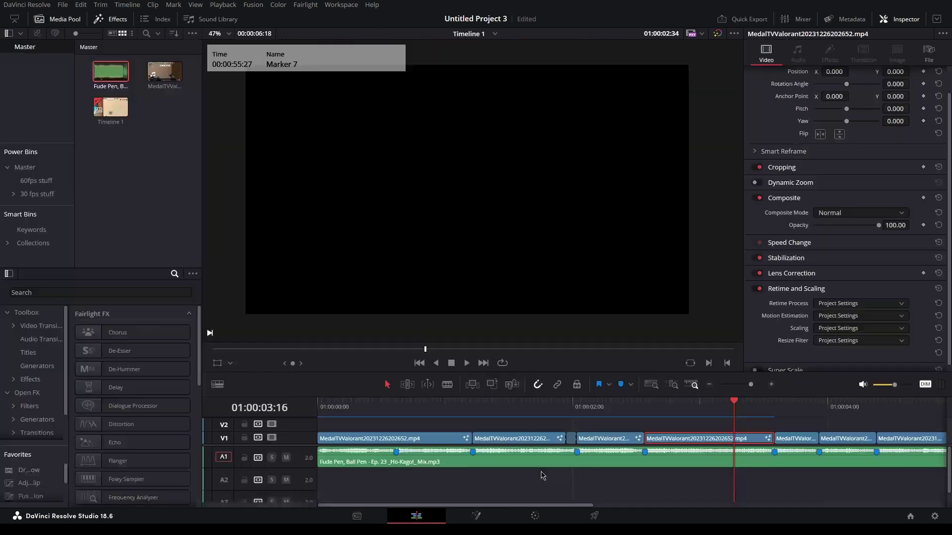
{"action": "left_click", "coordinate": [553, 404]}
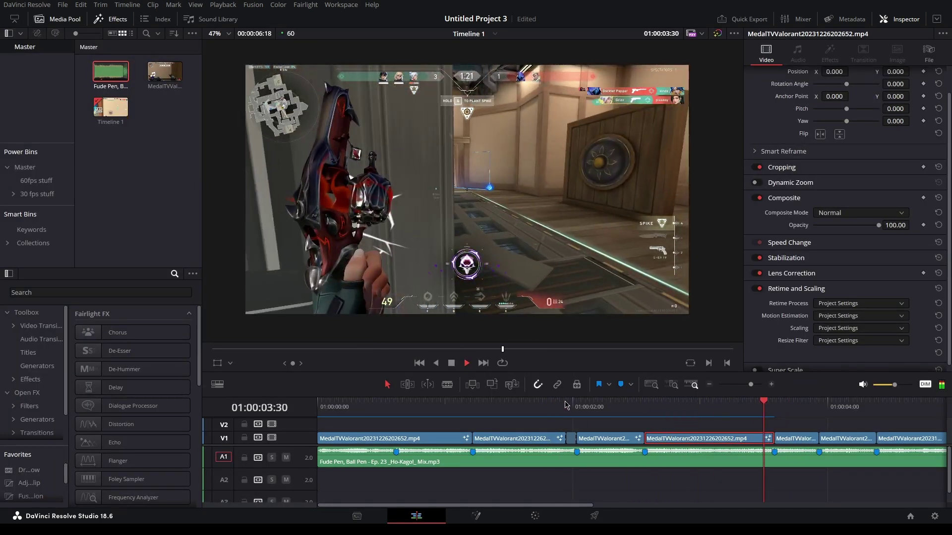
{"action": "left_click", "coordinate": [570, 404]}
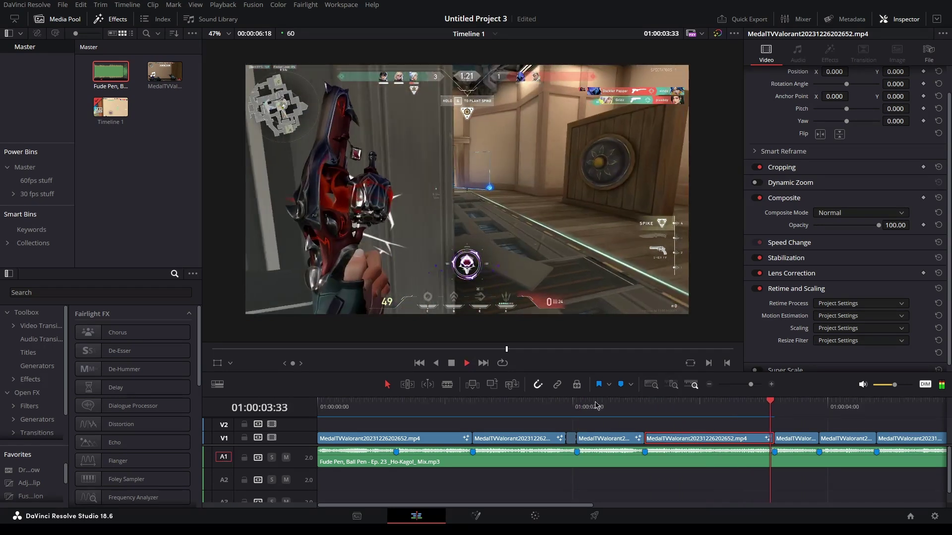
{"action": "key", "text": "space"}
Reopen the clip in Fusion, set its TimeStretcher to Flow with Clamp Edges enabled, and paste the copied node after MediaIn1
{"action": "left_click", "coordinate": [644, 404]}
{"action": "key", "text": "shift+5"}
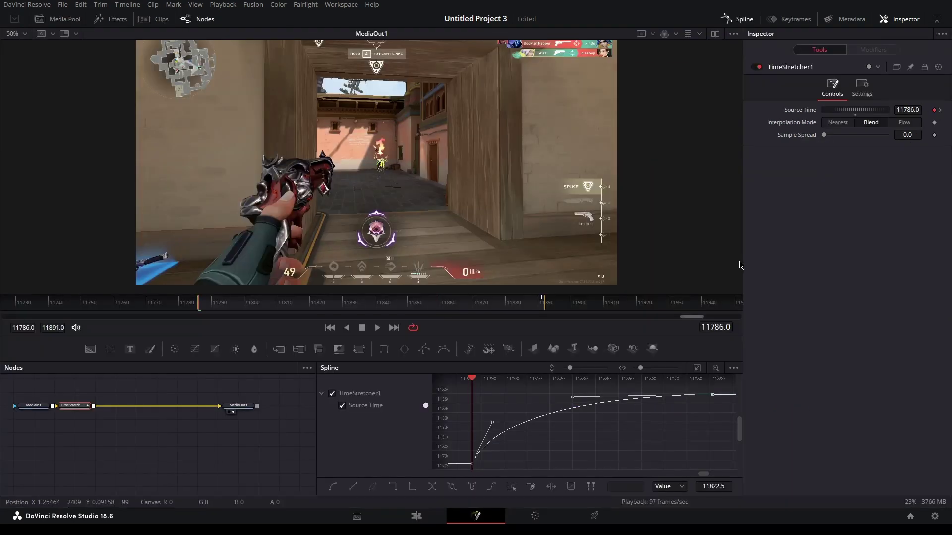
{"action": "left_click", "coordinate": [909, 124]}
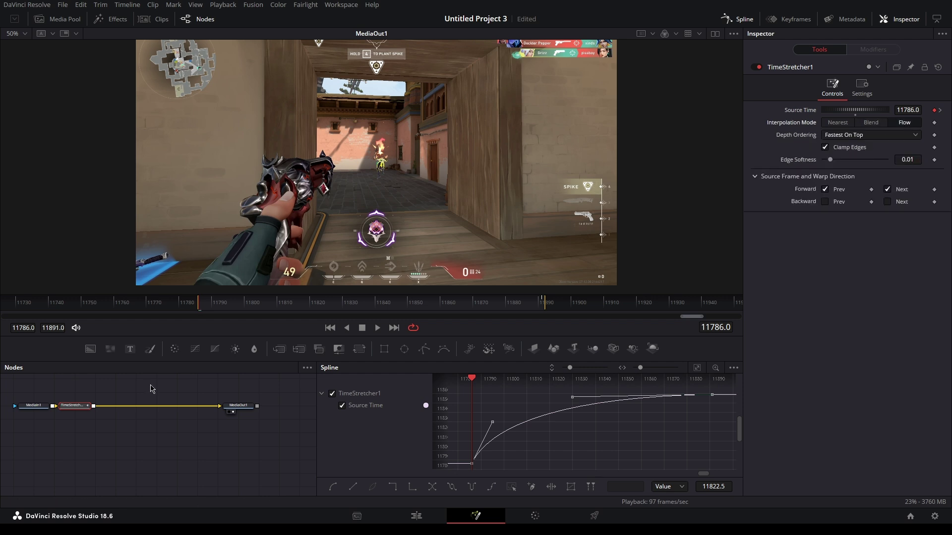
{"action": "left_click", "coordinate": [36, 410]}
{"action": "key", "text": "ctrl+v"}
{"action": "left_click", "coordinate": [114, 406]}
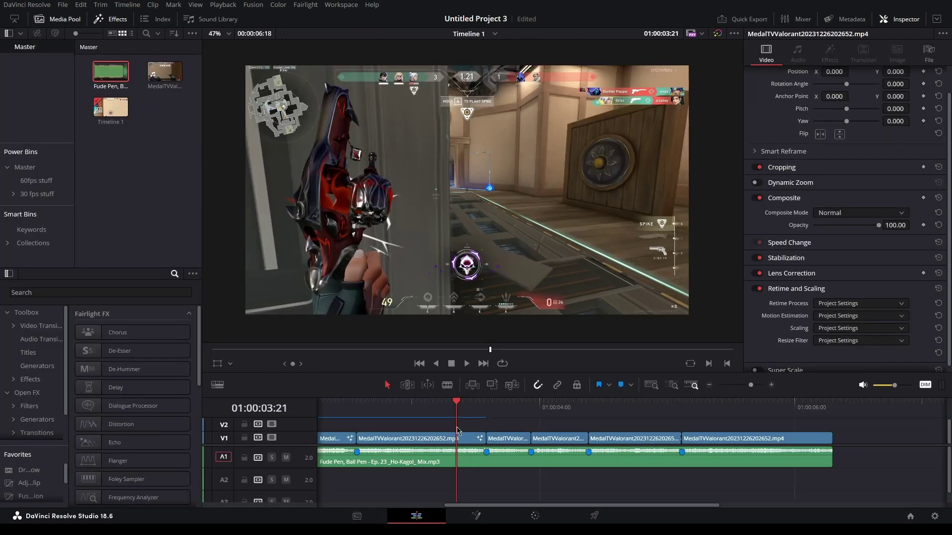
Replay the edit from just after 01:00:02:00 on the Edit page to check the updated ramp against the music
{"action": "left_click", "coordinate": [425, 410]}
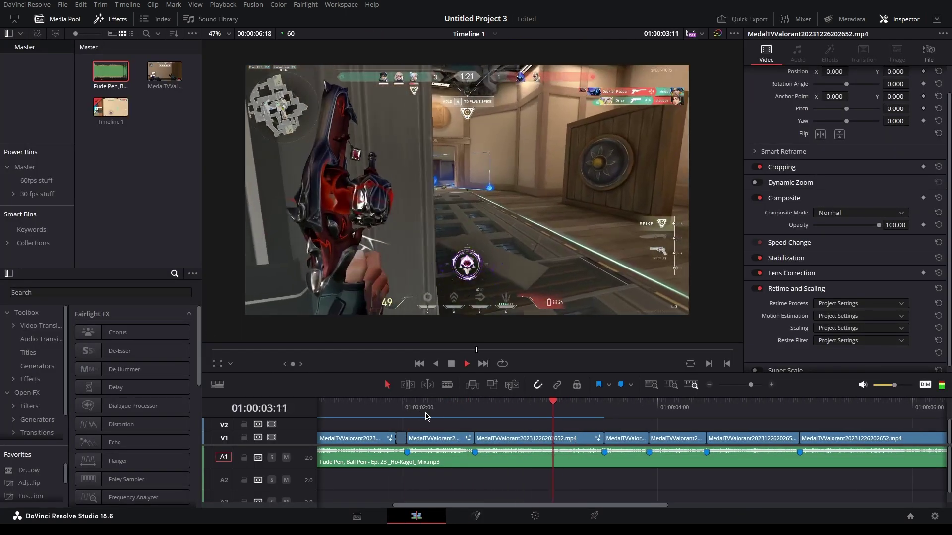
{"action": "left_click", "coordinate": [458, 413]}
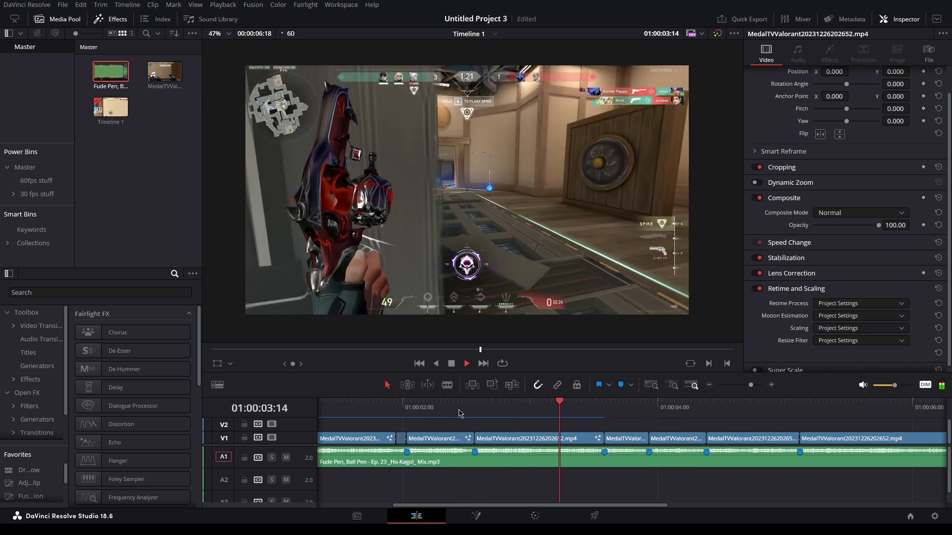
Open the clip at 01:00:03:35 in Fusion, add a TimeStretcher after MediaIn1, and set its Source Time to 11910 at frame 11910
{"action": "key", "text": "Home"}
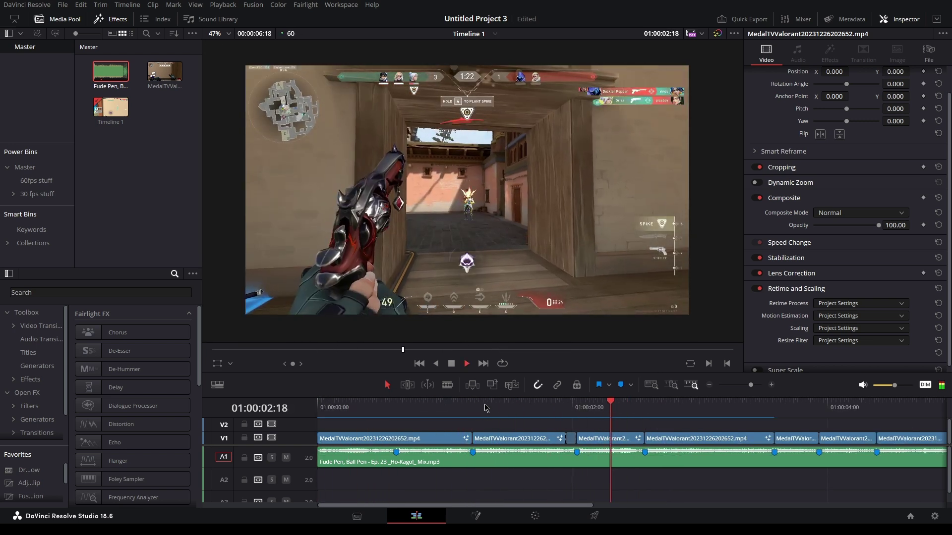
{"action": "left_click", "coordinate": [779, 414]}
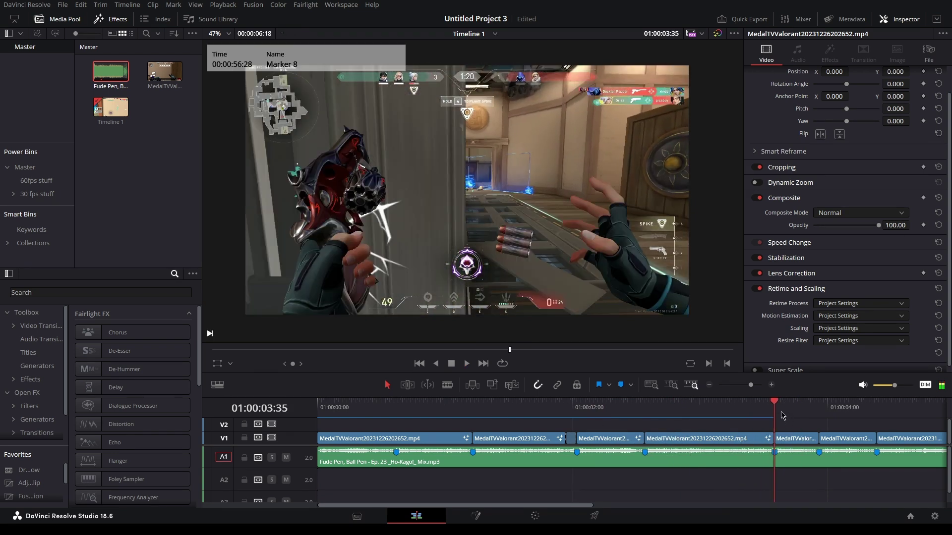
{"action": "key", "text": "shift+5"}
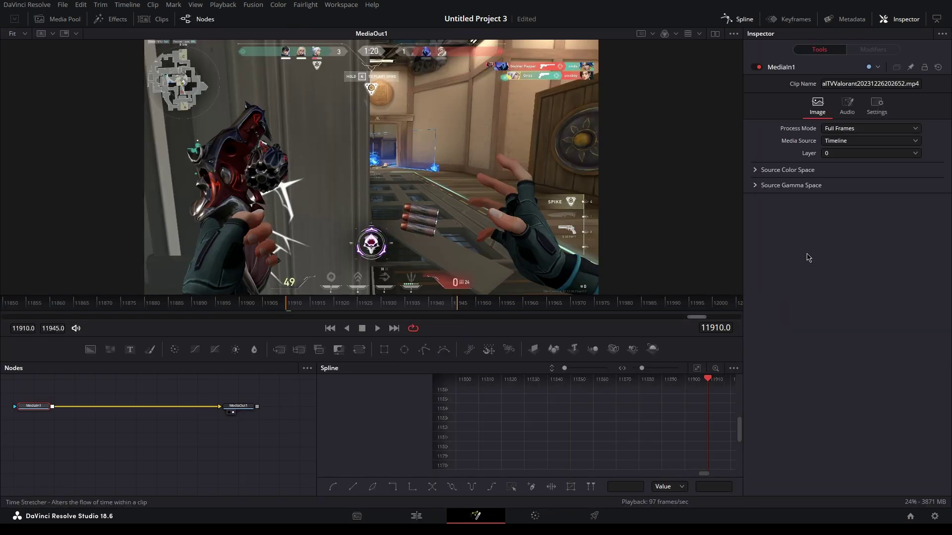
{"action": "left_click", "coordinate": [377, 328]}
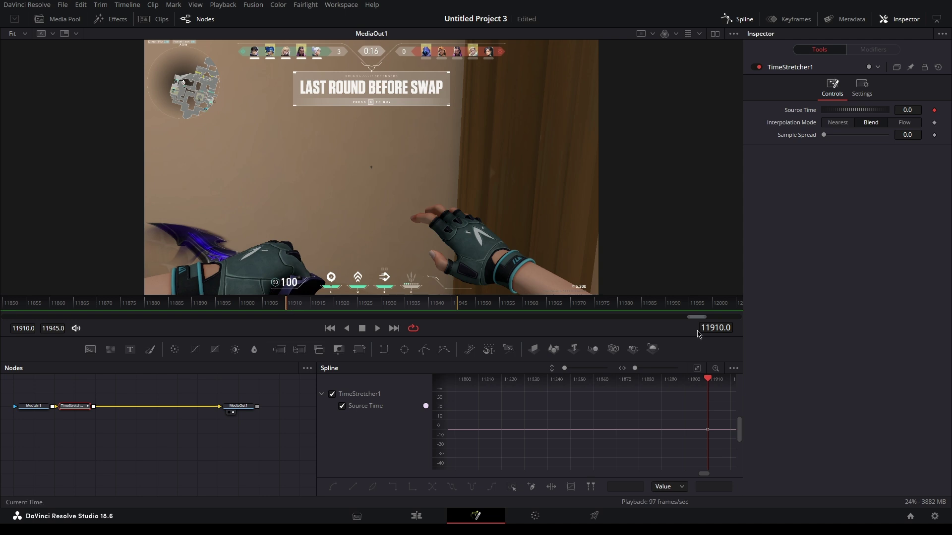
{"action": "double_click", "coordinate": [915, 110]}
{"action": "type", "text": "11910.0"}
{"action": "key", "text": "Tab"}
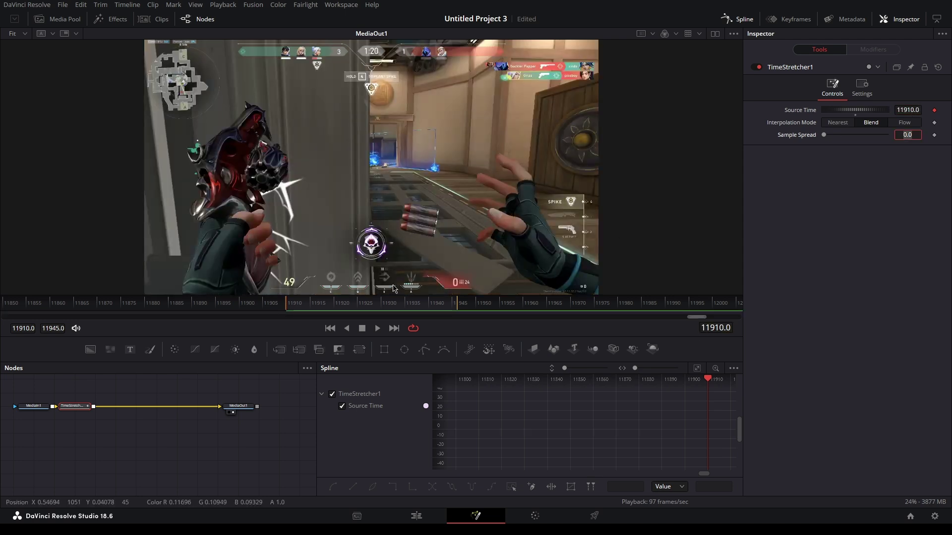
Keyframe the Source Time to 11952 at frame 11945 and fit its curve in the Spline view
{"action": "left_click_drag", "start_coordinate": [907, 110], "coordinate": [869, 109]}
{"action": "key", "text": "ctrl+Right"}
{"action": "left_click", "coordinate": [697, 368]}
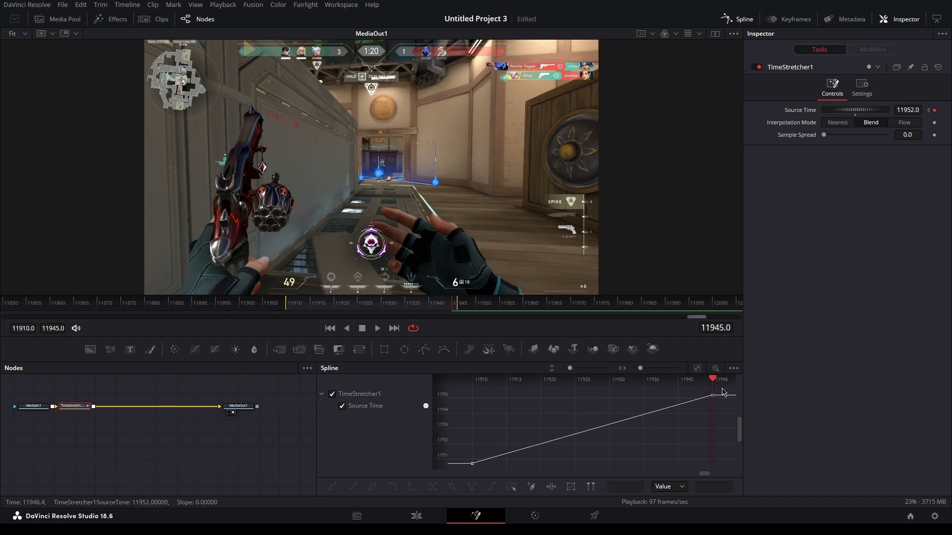
Flatten both Source Time keyframes, pull their handles into a fast-slow-fast curve, and play the ramp up to frame 11945
{"action": "left_click_drag", "start_coordinate": [722, 390], "coordinate": [459, 468]}
{"action": "key", "text": "f"}
{"action": "left_click_drag", "start_coordinate": [552, 463], "coordinate": [506, 412]}
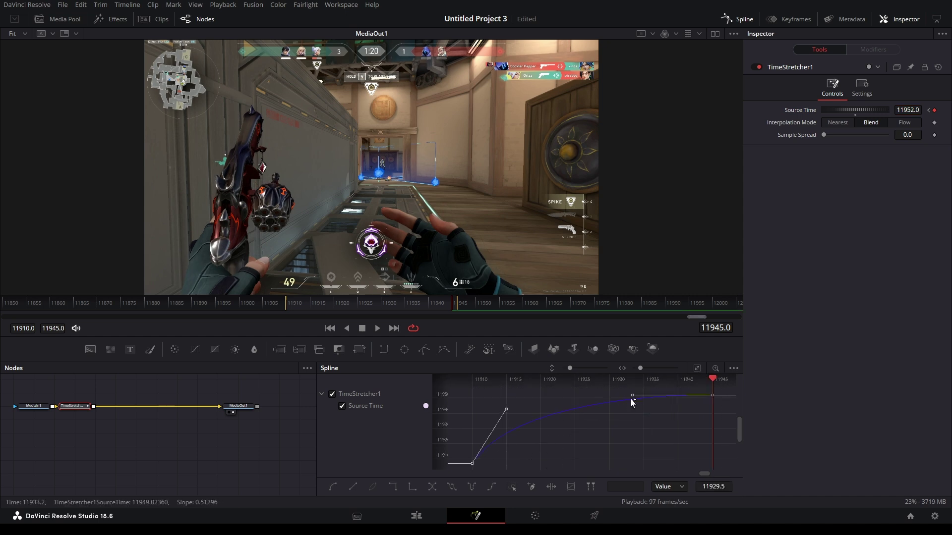
{"action": "left_click_drag", "start_coordinate": [632, 399], "coordinate": [648, 455]}
{"action": "key", "text": "space"}
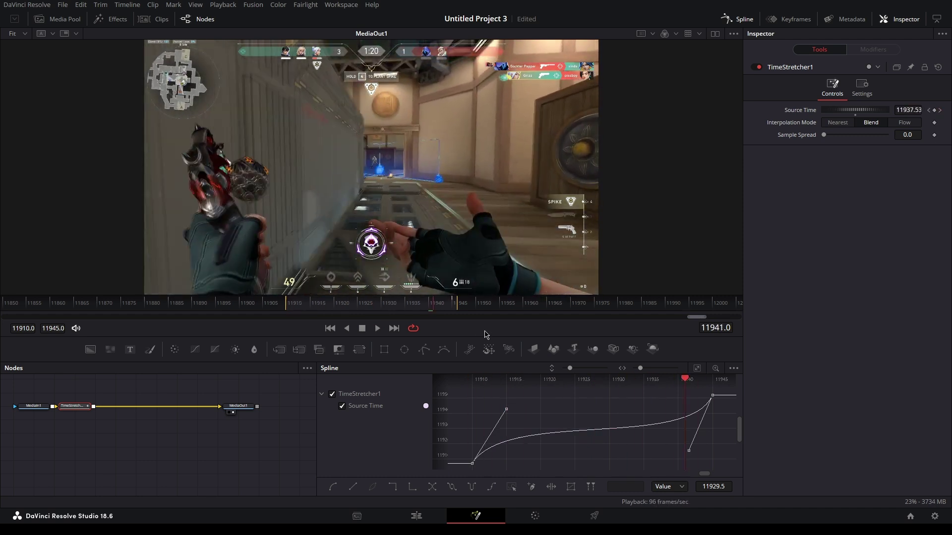
{"action": "key", "text": "space"}
Play the new ramp in context on the Edit page, restarting from around 01:00:03:00
{"action": "left_click", "coordinate": [416, 516]}
{"action": "key", "text": "space"}
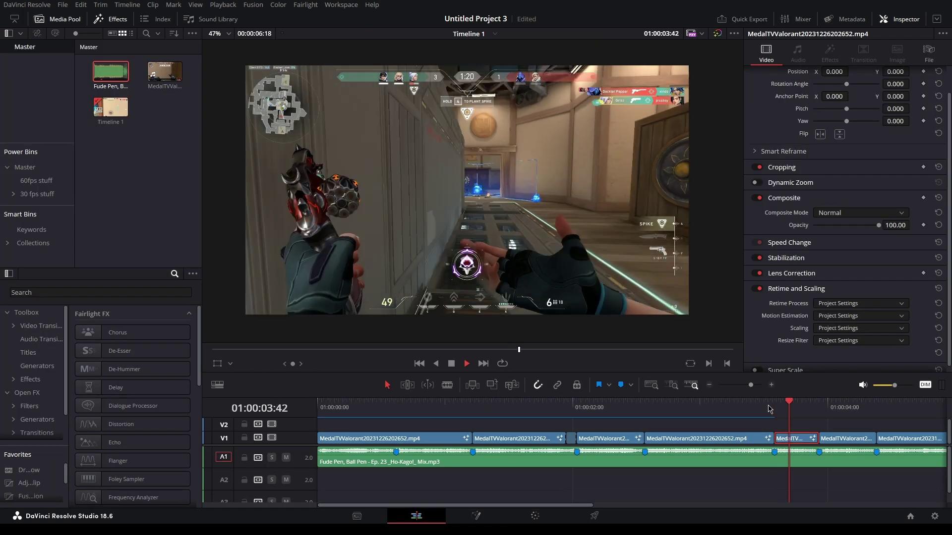
{"action": "left_click", "coordinate": [698, 411]}
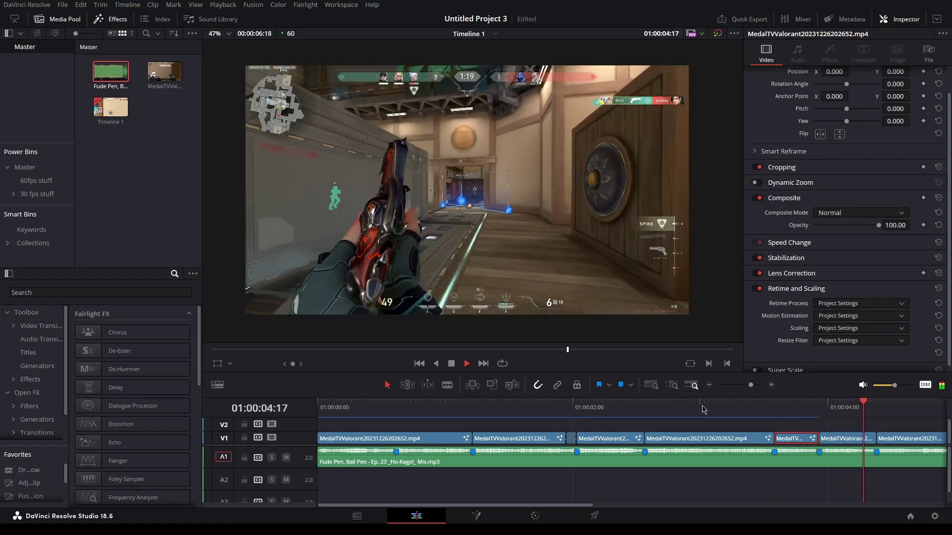
{"action": "left_click", "coordinate": [700, 410]}
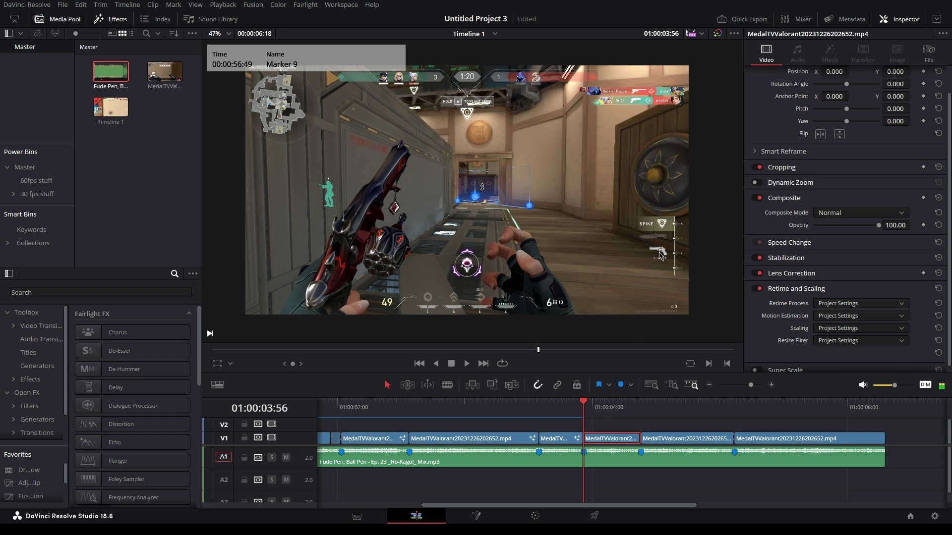
Add a TimeStretcher with Source Time 11959 to the clip at 01:00:03:56, and check the Source Time on the preceding clip's last frame
{"action": "key", "text": "shift+5"}
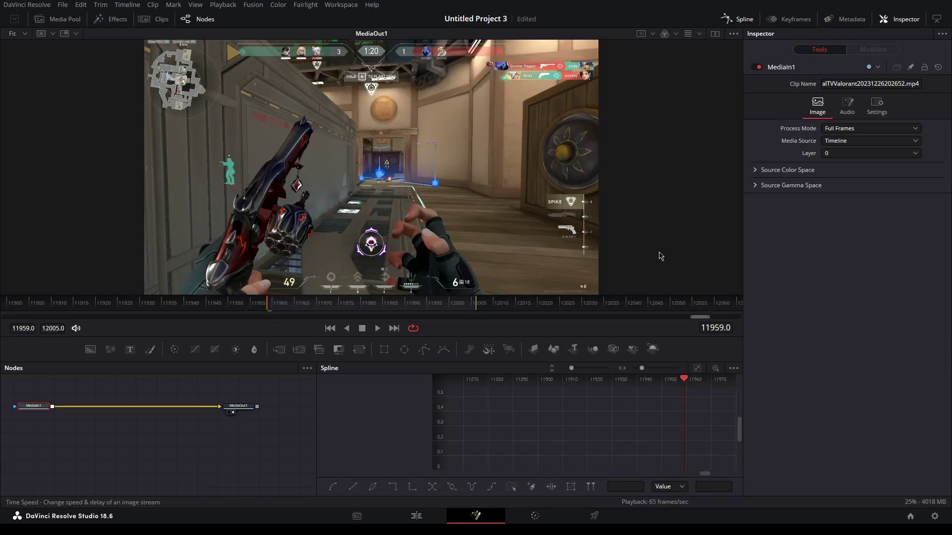
{"action": "double_click", "coordinate": [715, 328]}
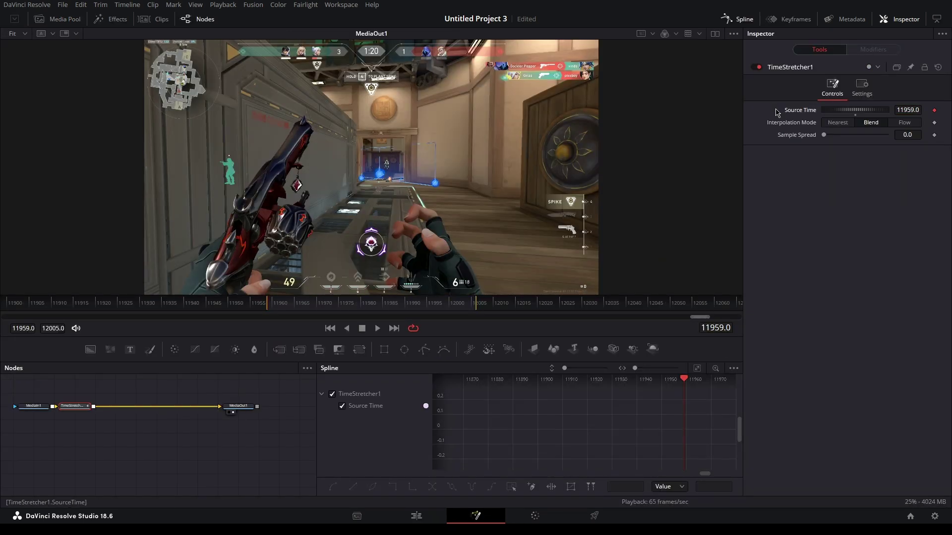
{"action": "left_click", "coordinate": [416, 516]}
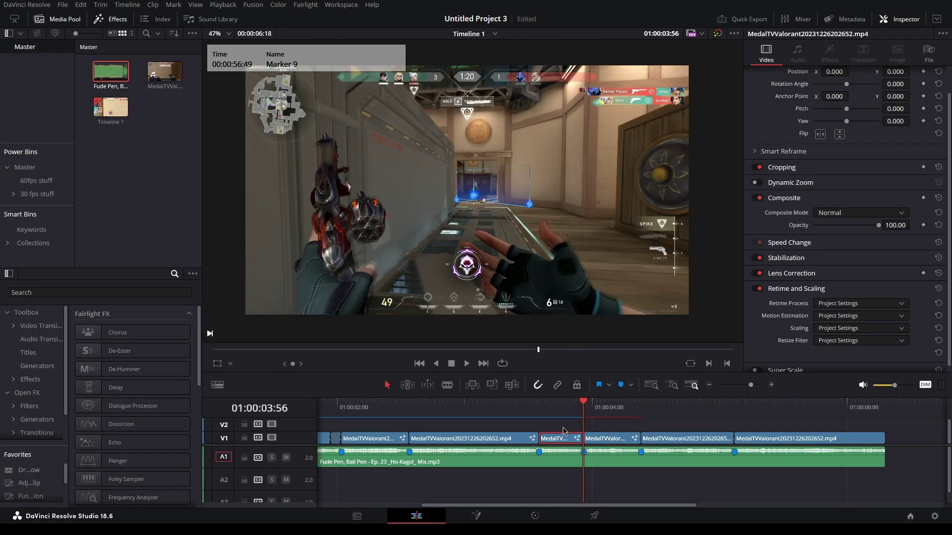
{"action": "key", "text": "shift+5"}
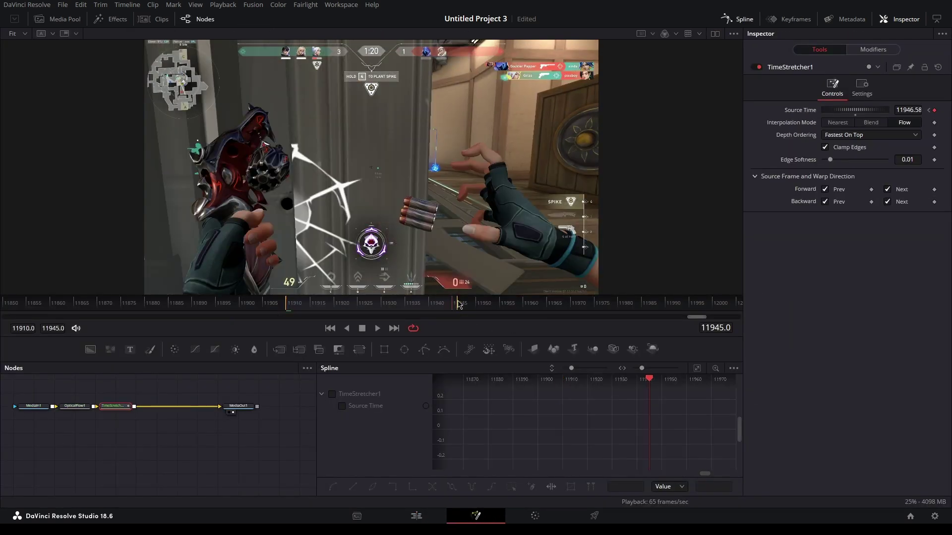
{"action": "left_click", "coordinate": [416, 516]}
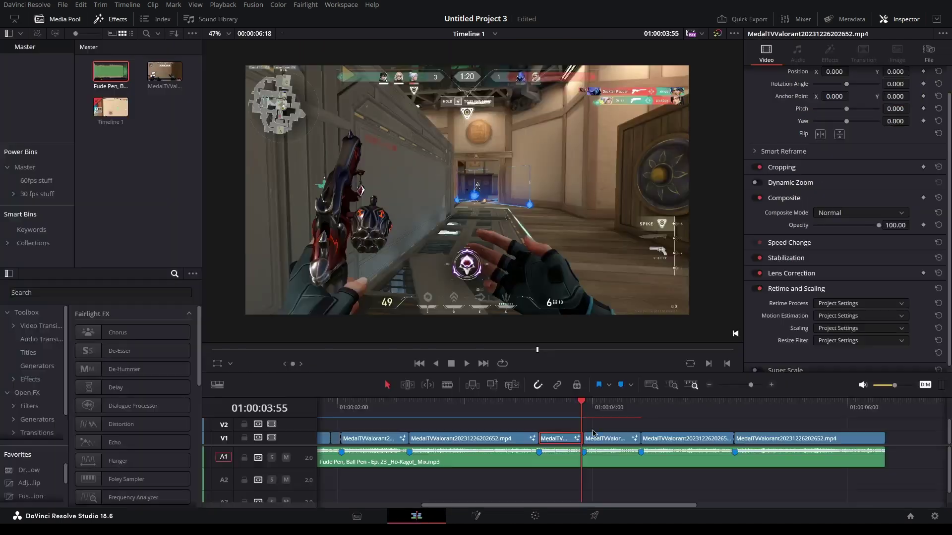
Reopen the clip at 01:00:03:56 in Fusion and keyframe its Source Time to 11953 at frame 11959 and 11986 at frame 12005
{"action": "key", "text": "shift+5"}
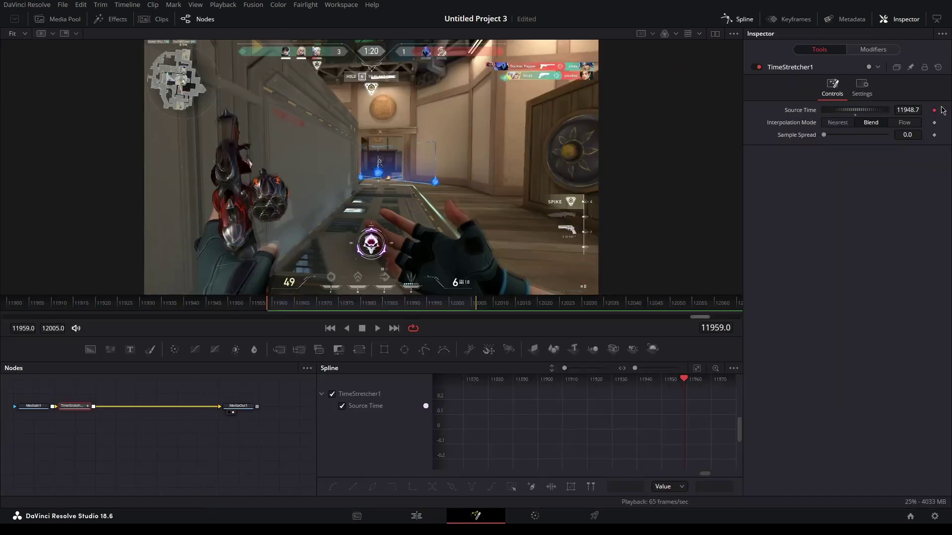
{"action": "left_click_drag", "start_coordinate": [919, 107], "coordinate": [936, 108]}
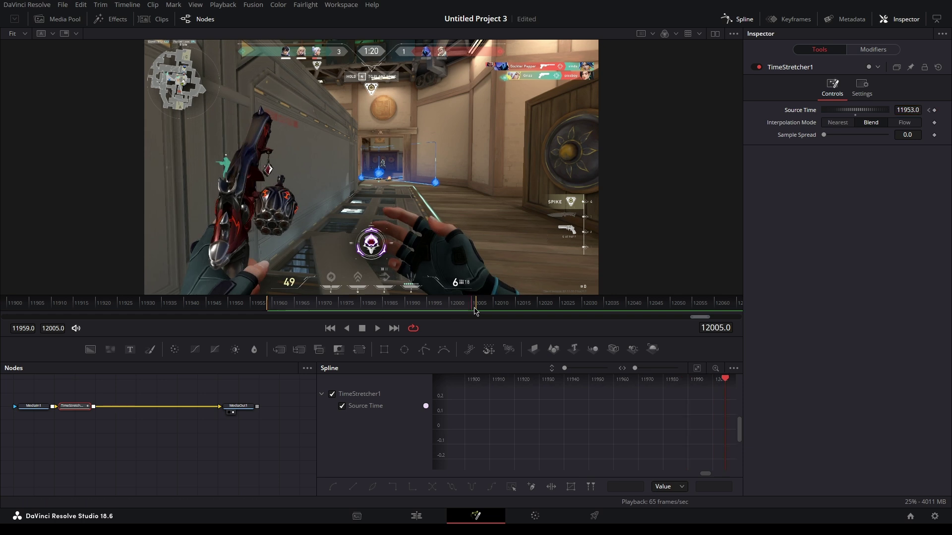
{"action": "left_click_drag", "start_coordinate": [907, 110], "coordinate": [941, 110]}
Flatten the two Source Time keyframes, steepen both ends of the curve with their handles, and play the ramp from about frame 11959
{"action": "left_click", "coordinate": [696, 368]}
{"action": "key", "text": "ctrl+a"}
{"action": "key", "text": "f"}
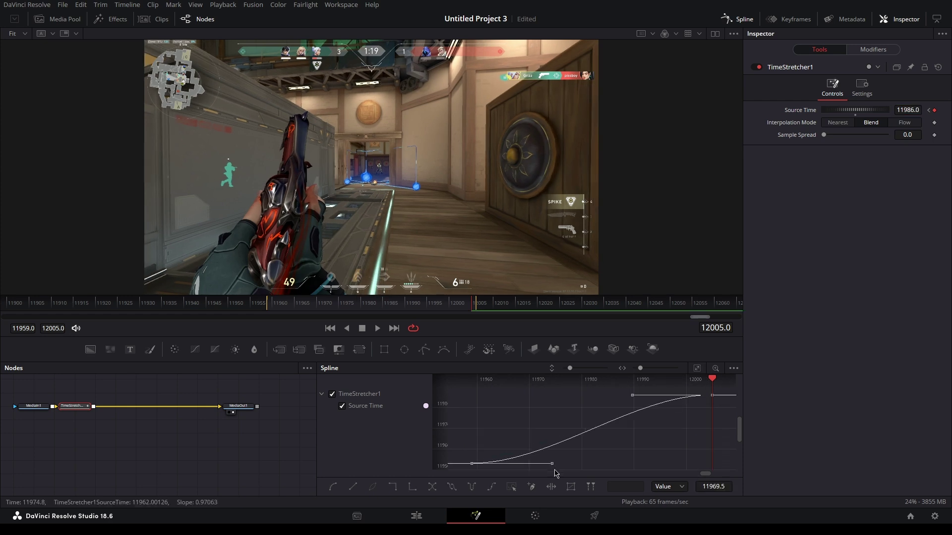
{"action": "left_click_drag", "start_coordinate": [552, 463], "coordinate": [510, 417]}
{"action": "left_click_drag", "start_coordinate": [638, 399], "coordinate": [695, 441]}
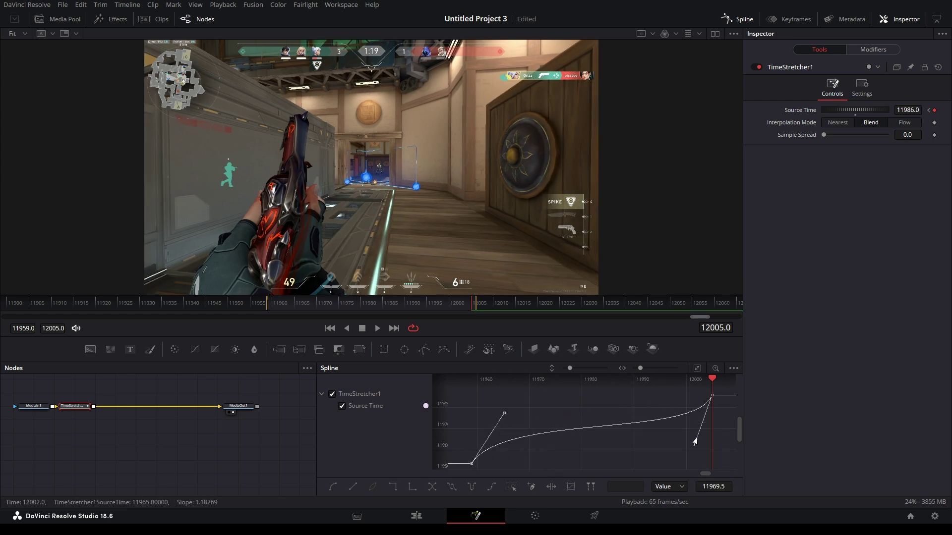
{"action": "left_click", "coordinate": [273, 305]}
{"action": "key", "text": "space"}
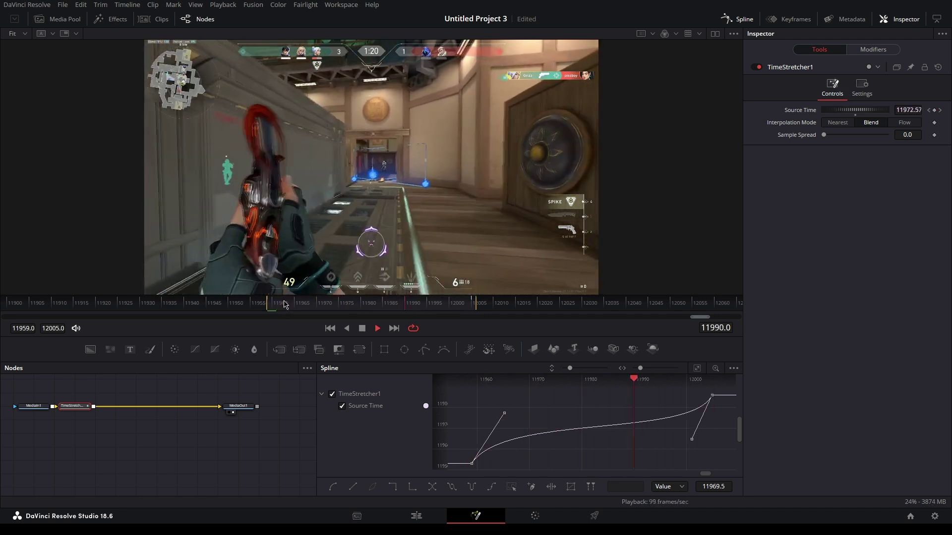
{"action": "key", "text": "space"}
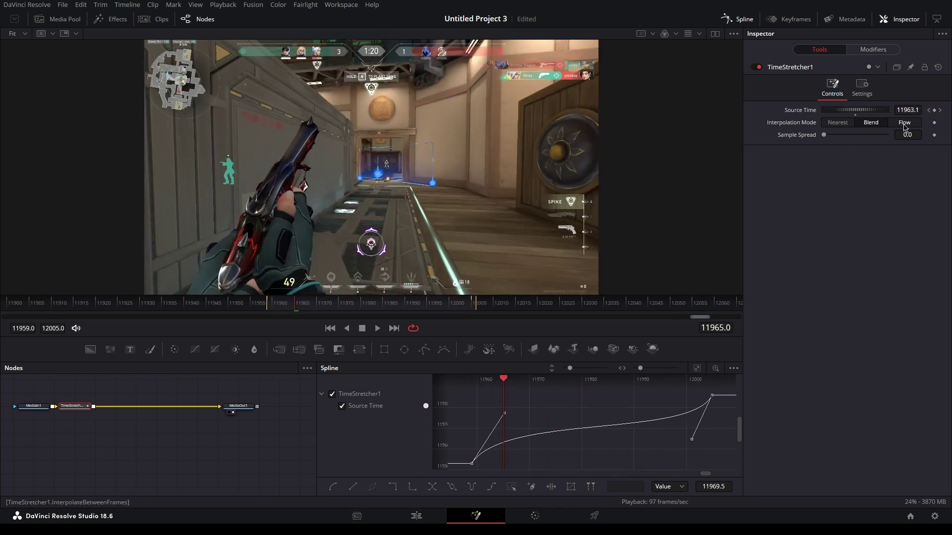
Play the ramped clip against the music on the Edit page
{"action": "left_click", "coordinate": [417, 516]}
{"action": "key", "text": "space"}
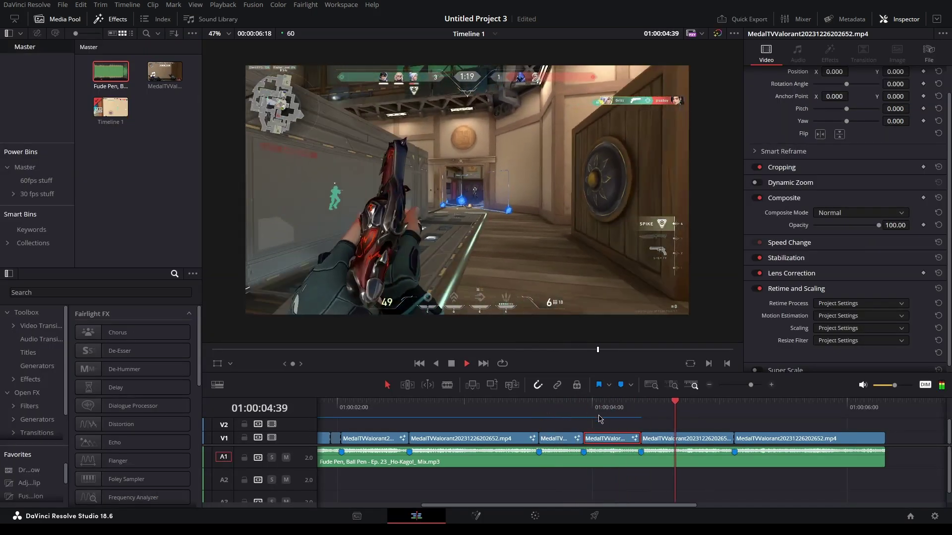
{"action": "key", "text": "space"}
Set the ramped clip's TimeStretcher to Flow with Clamp Edges enabled and place an OpticalFlow node between MediaIn1 and the TimeStretcher
{"action": "key", "text": "shift+5"}
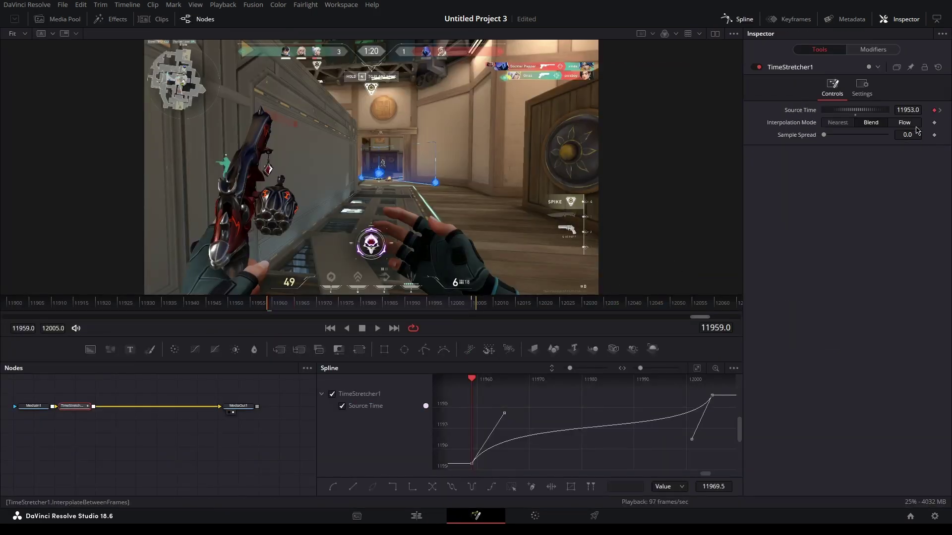
{"action": "key", "text": "shift+4"}
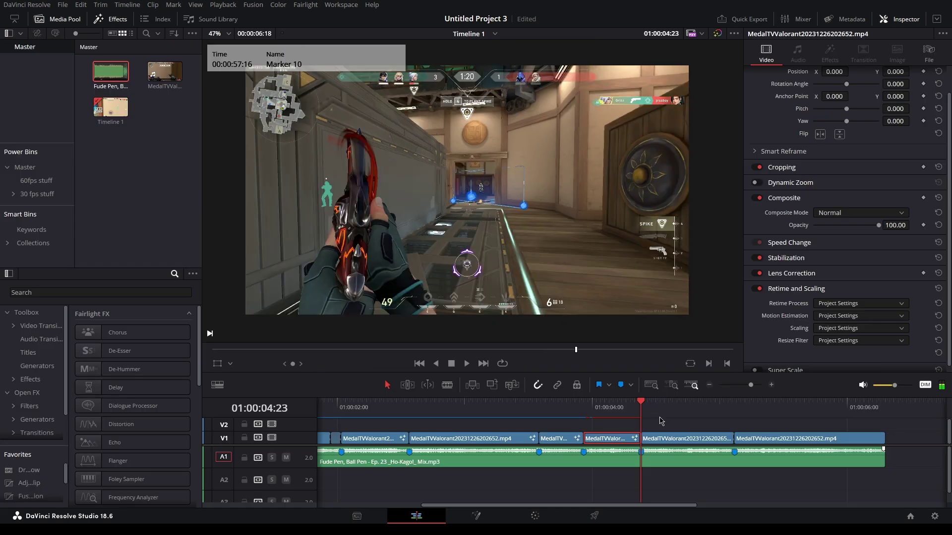
Add a TimeStretcher to the clip at 01:00:04:23 and check the Source Time on the preceding clip's last frame
{"action": "key", "text": "shift+5"}
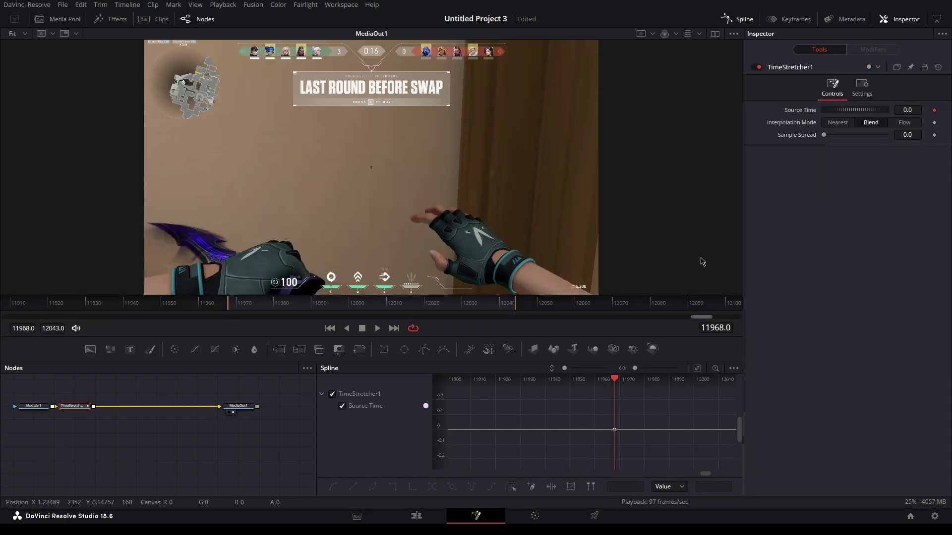
{"action": "left_click", "coordinate": [439, 520]}
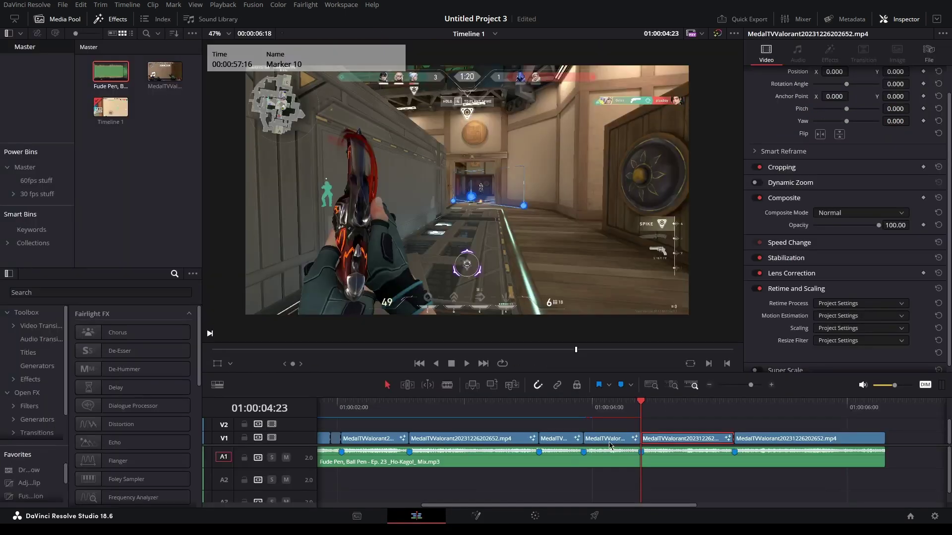
{"action": "key", "text": "shift+5"}
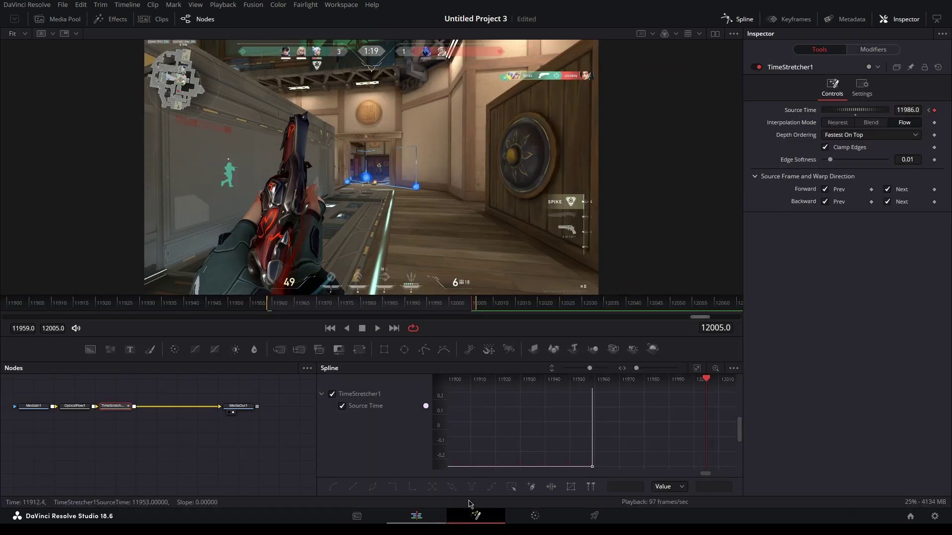
Keyframe the new TimeStretcher's Source Time to 11987 at frame 11968 and to 12044 at frame 12043
{"action": "key", "text": "Tab"}
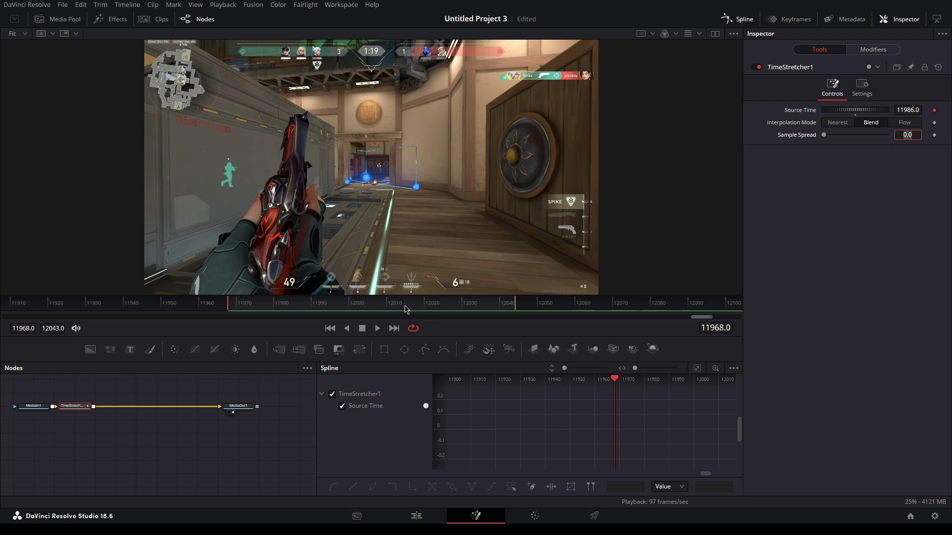
{"action": "left_click", "coordinate": [513, 308]}
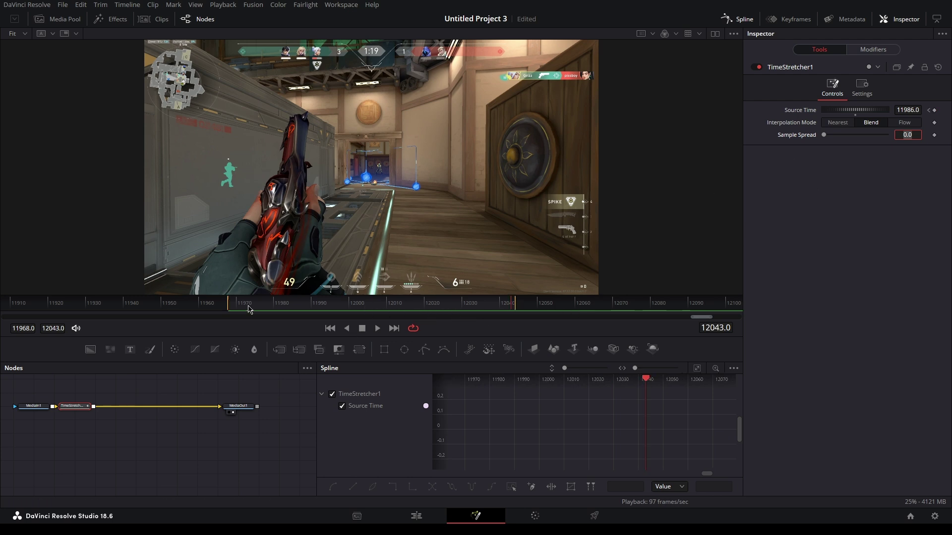
{"action": "left_click", "coordinate": [229, 307]}
{"action": "left_click_drag", "start_coordinate": [909, 109], "coordinate": [912, 109]}
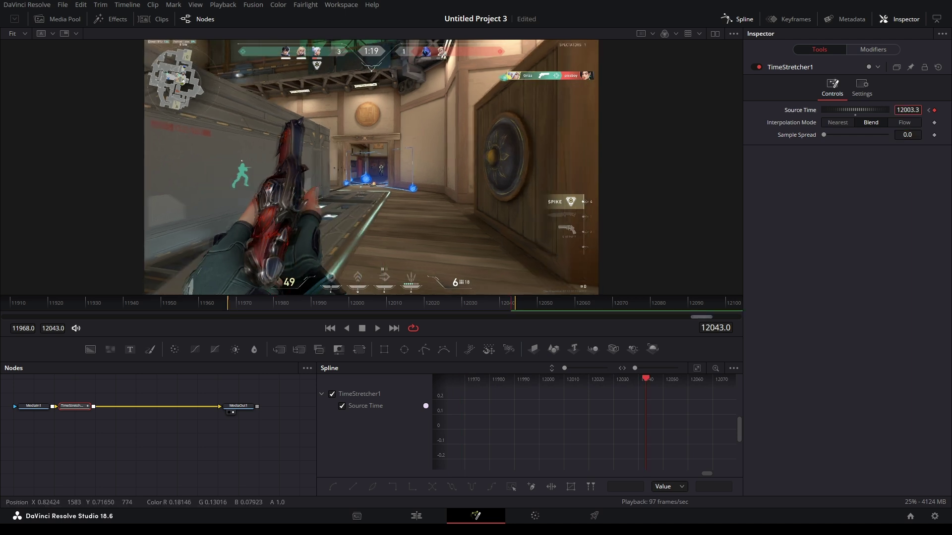
{"action": "left_click_drag", "start_coordinate": [519, 112], "coordinate": [727, 106]}
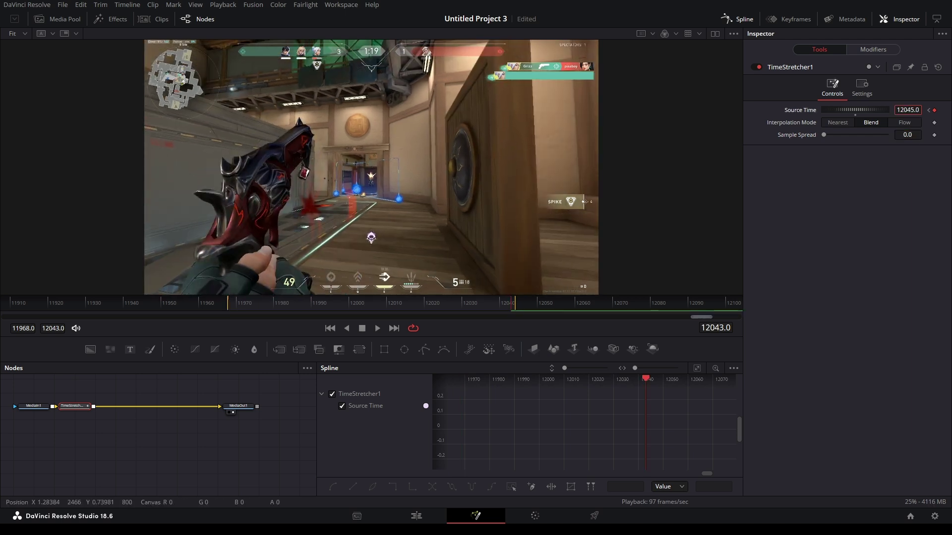
{"action": "left_click_drag", "start_coordinate": [927, 110], "coordinate": [925, 110]}
{"action": "left_click_drag", "start_coordinate": [725, 107], "coordinate": [721, 109]}
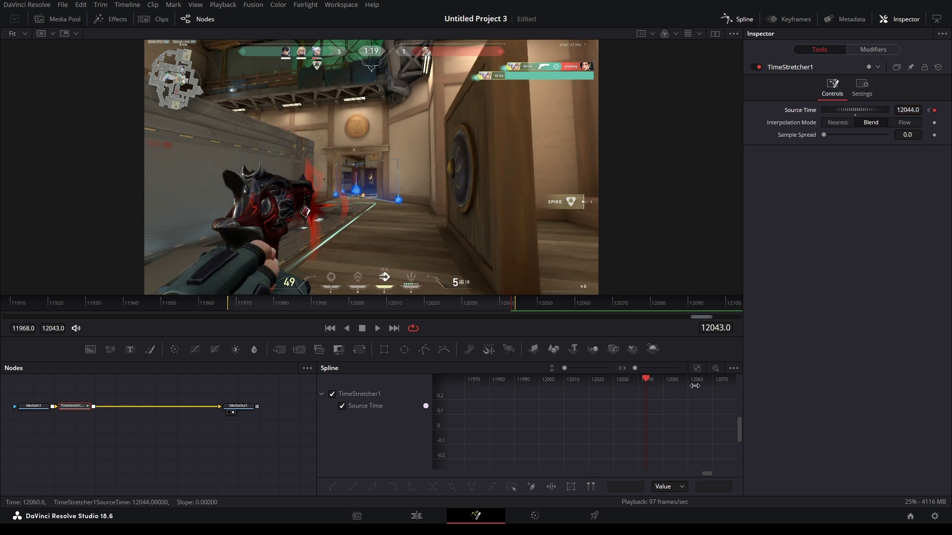
Fit the Source Time spline, flatten its keyframes, pull the handles for a fast start and end, and play the ramp from frame 11968
{"action": "left_click", "coordinate": [696, 368]}
{"action": "left_click_drag", "start_coordinate": [723, 392], "coordinate": [467, 469]}
{"action": "key", "text": "f"}
{"action": "left_click_drag", "start_coordinate": [552, 463], "coordinate": [503, 418]}
{"action": "left_click_drag", "start_coordinate": [628, 396], "coordinate": [687, 445]}
{"action": "key", "text": "space"}
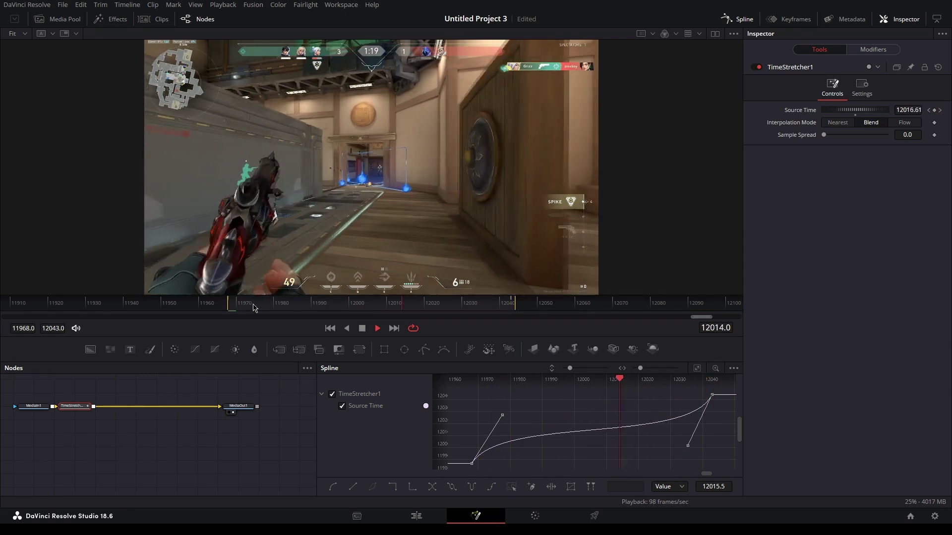
{"action": "key", "text": "space"}
{"action": "key", "text": "space"}
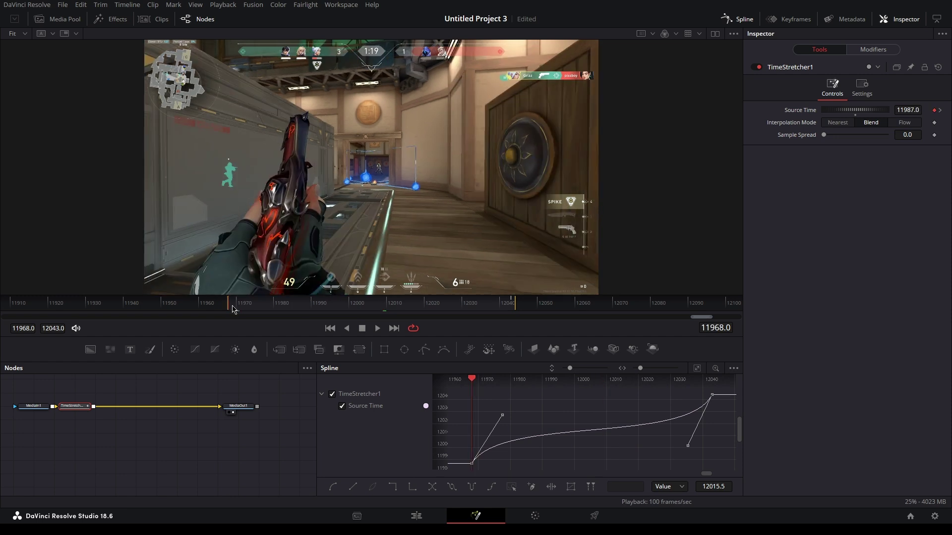
Fine-tune the start and end handles of the Source Time ramp for steeper speed changes and check its playback on the edit timeline
{"action": "left_click", "coordinate": [500, 307]}
{"action": "left_click_drag", "start_coordinate": [499, 307], "coordinate": [504, 308]}
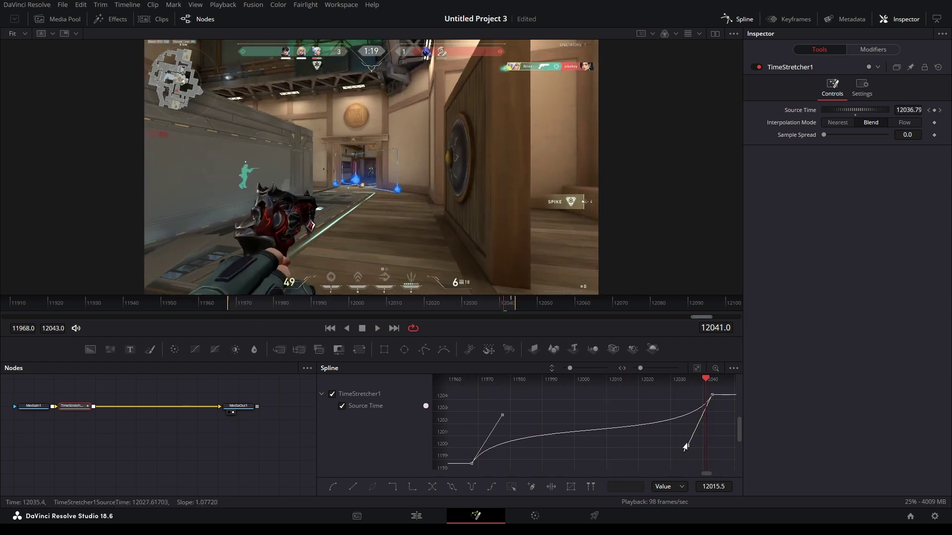
{"action": "left_click_drag", "start_coordinate": [687, 446], "coordinate": [685, 443]}
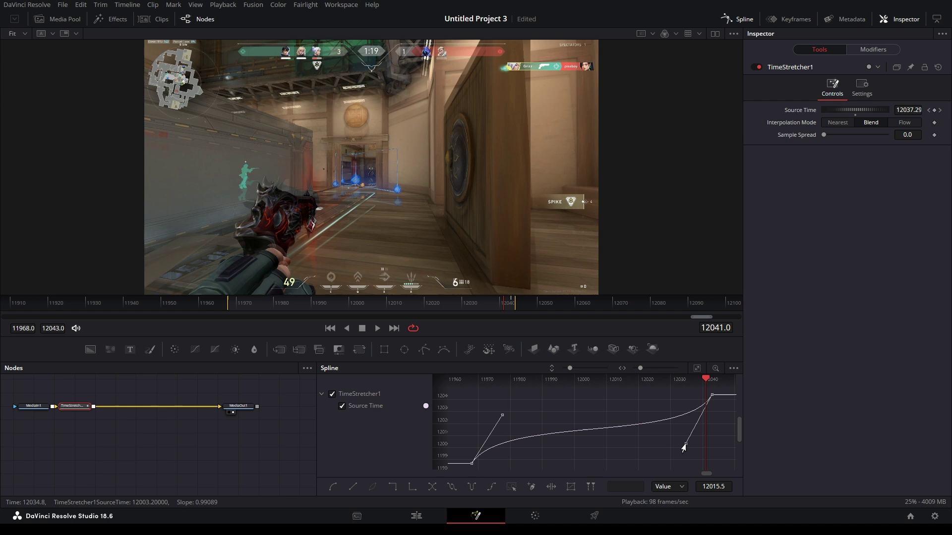
{"action": "left_click", "coordinate": [417, 516]}
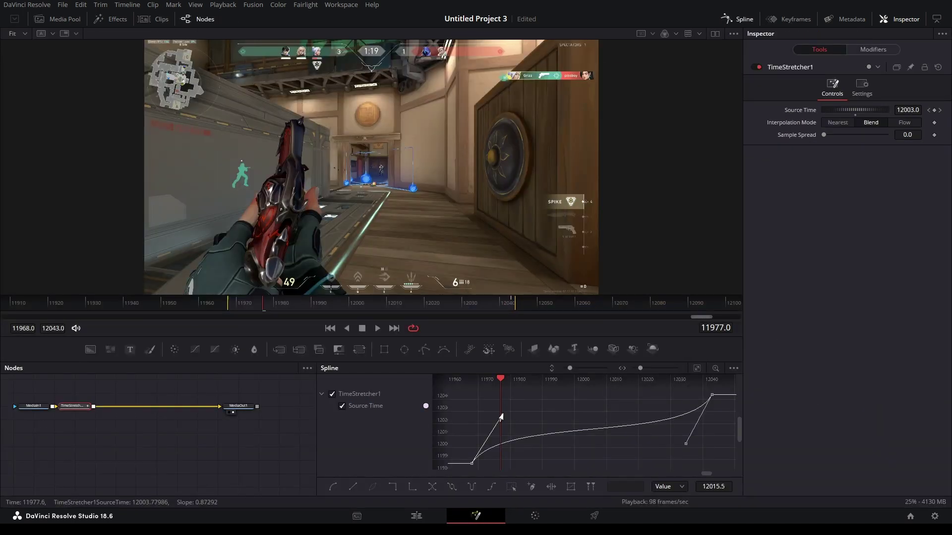
{"action": "left_click_drag", "start_coordinate": [501, 417], "coordinate": [504, 411]}
{"action": "left_click_drag", "start_coordinate": [683, 445], "coordinate": [683, 452]}
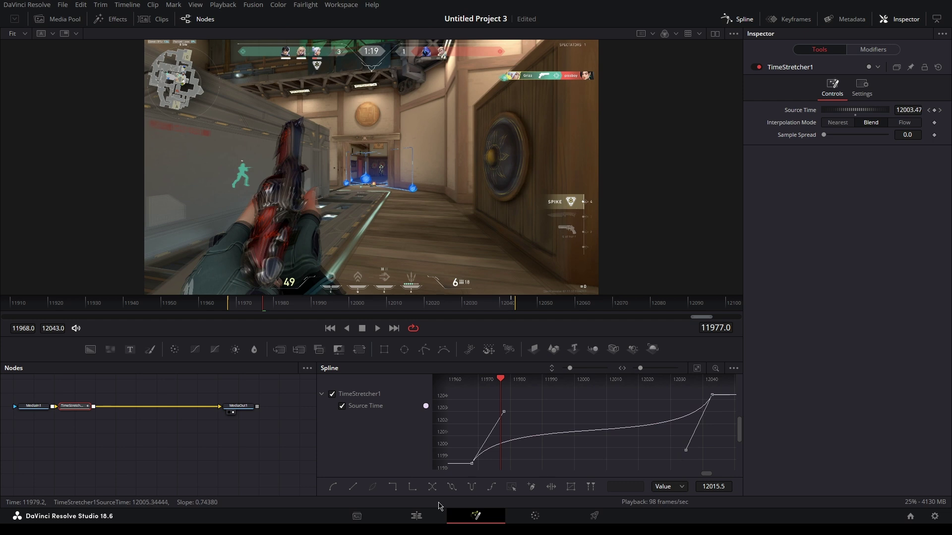
{"action": "left_click", "coordinate": [416, 516]}
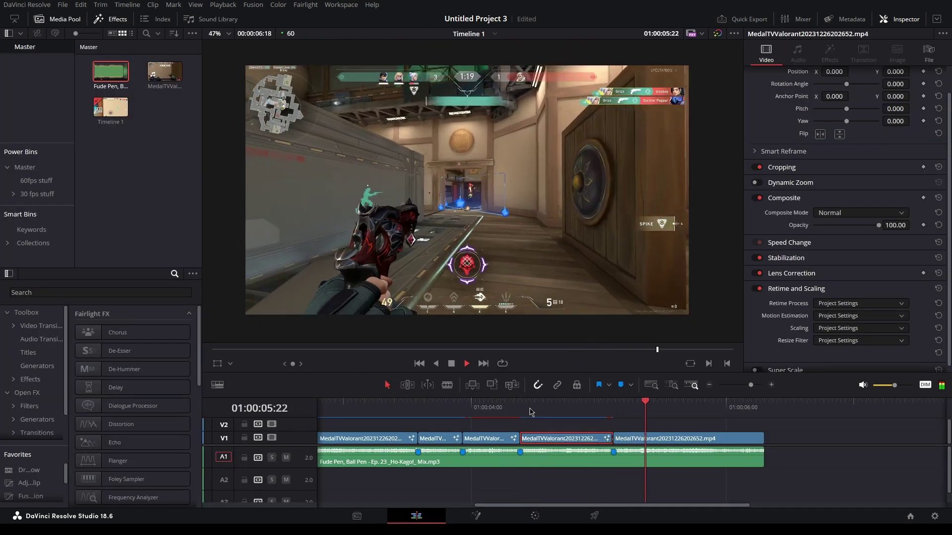
Open the last clip, starting at 01:00:05:07, in Fusion and add a TimeStretcher between MediaIn1 and MediaOut1
{"action": "left_click_drag", "start_coordinate": [530, 411], "coordinate": [627, 409]}
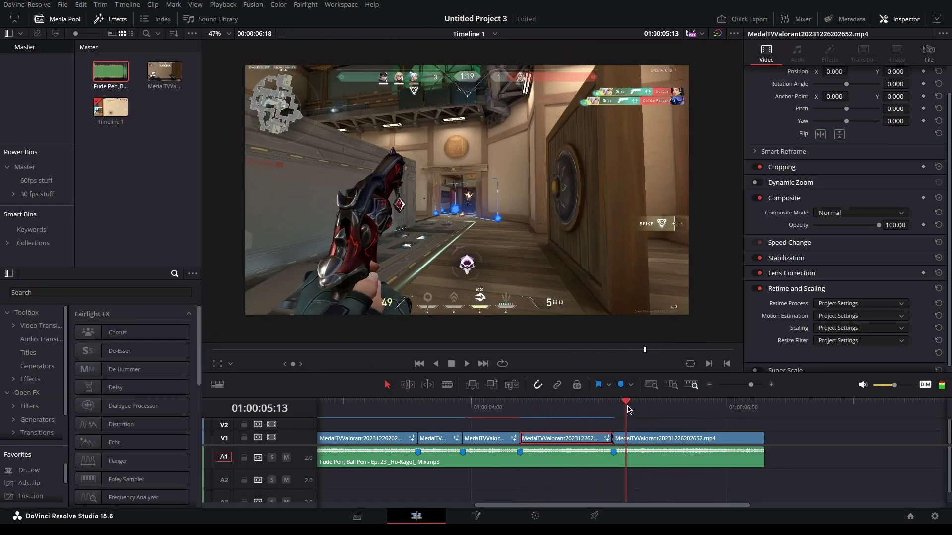
{"action": "key", "text": "Up"}
{"action": "key", "text": "Up"}
{"action": "key", "text": "Down"}
{"action": "left_click", "coordinate": [644, 438]}
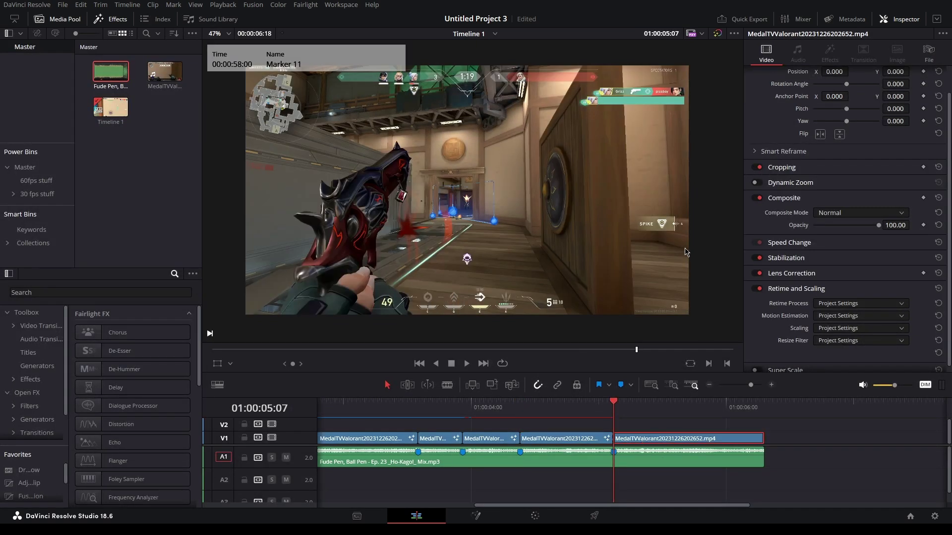
{"action": "key", "text": "shift+5"}
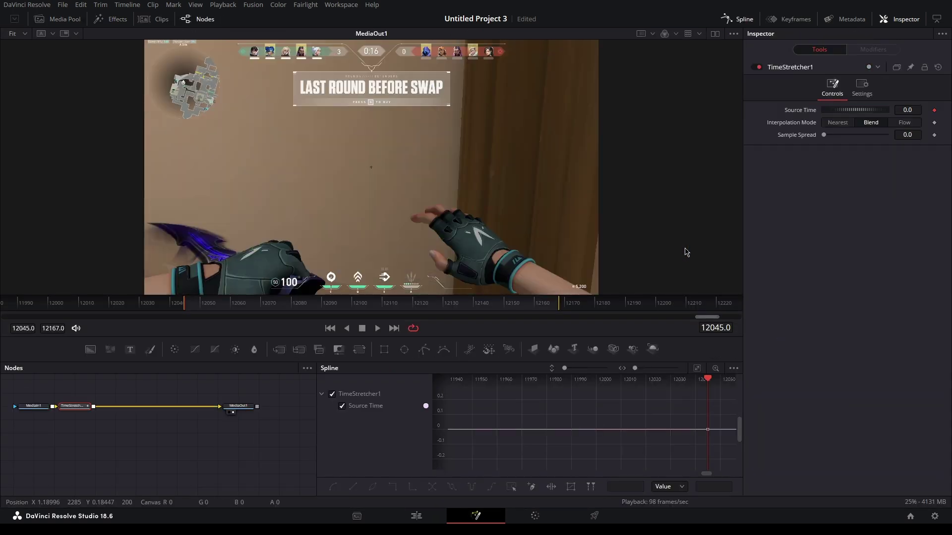
Keyframe the new TimeStretcher's Source Time to 12045 at frame 12045 and to 12067 at frame 12167
{"action": "double_click", "coordinate": [708, 328]}
{"action": "key", "text": "ctrl+c"}
{"action": "double_click", "coordinate": [899, 110]}
{"action": "key", "text": "ctrl+v"}
{"action": "key", "text": "Tab"}
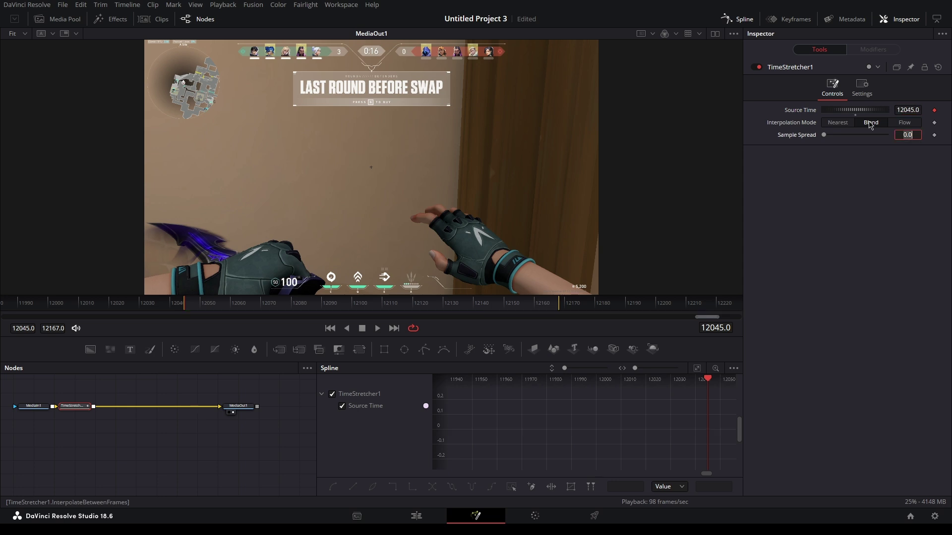
{"action": "left_click_drag", "start_coordinate": [548, 306], "coordinate": [558, 307]}
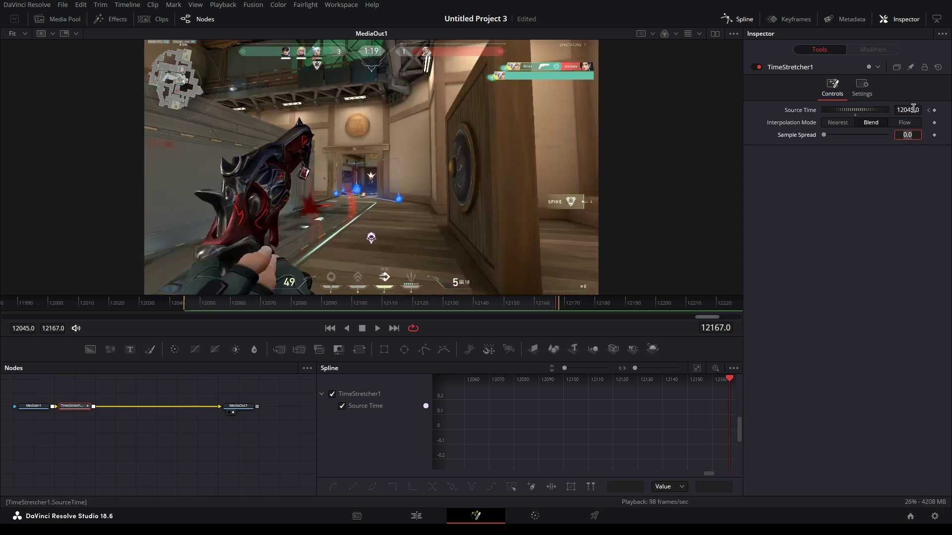
{"action": "left_click_drag", "start_coordinate": [913, 108], "coordinate": [947, 108]}
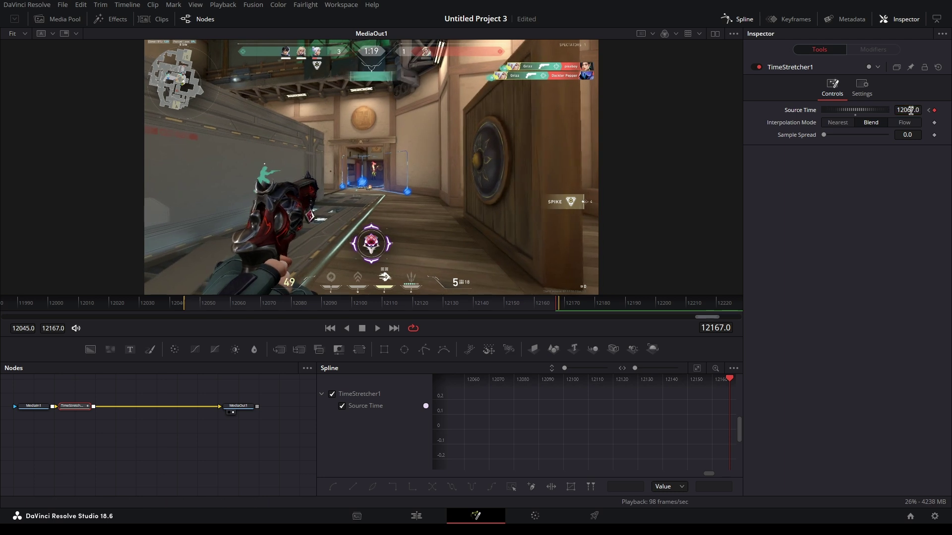
Fit the Source Time spline, flatten both keyframes and pull their handles into a fast start, slow middle and fast end
{"action": "key", "text": "ctrl+f"}
{"action": "left_click_drag", "start_coordinate": [727, 391], "coordinate": [463, 469]}
{"action": "key", "text": "shift+s"}
{"action": "left_click_drag", "start_coordinate": [550, 465], "coordinate": [501, 421]}
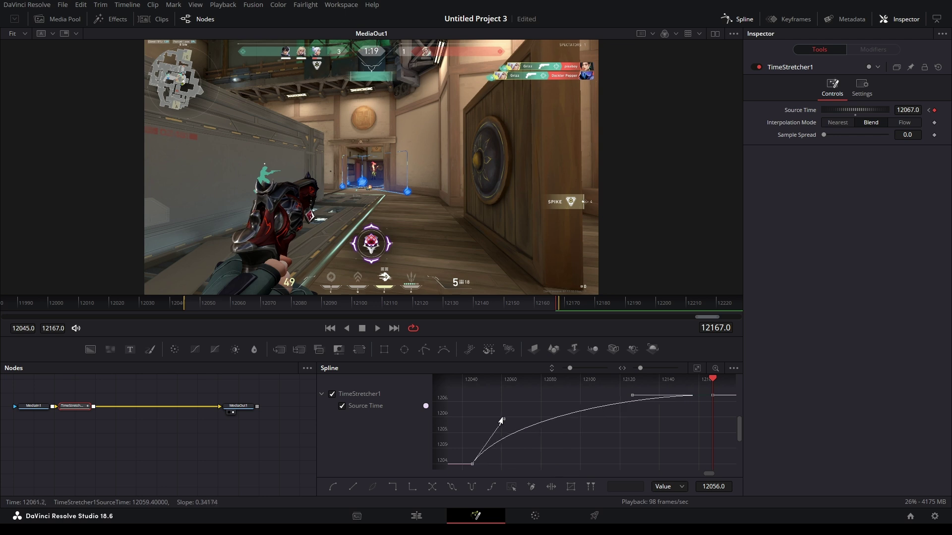
{"action": "left_click_drag", "start_coordinate": [631, 398], "coordinate": [684, 452]}
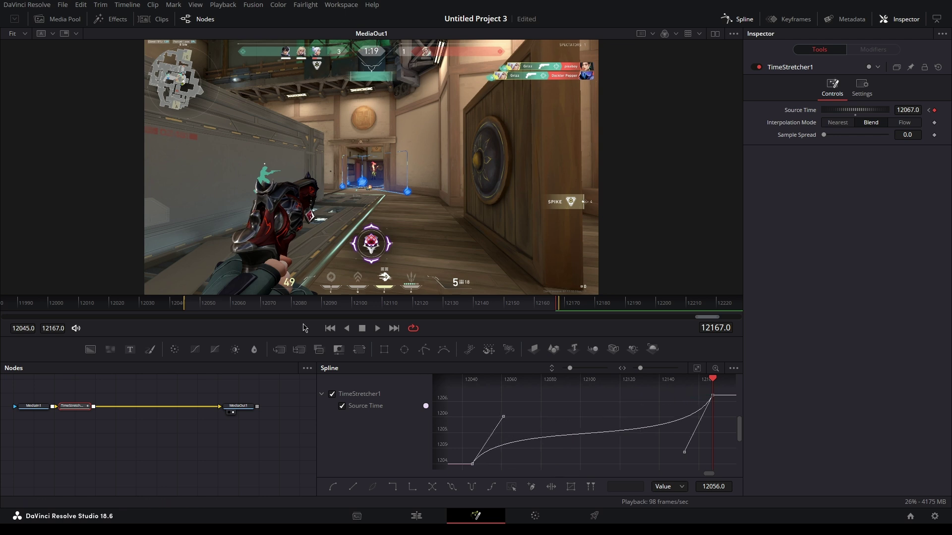
Play the last clip's ramp from frame 12045 and readjust the start and end handles of its Source Time spline
{"action": "left_click", "coordinate": [184, 310]}
{"action": "key", "text": "space"}
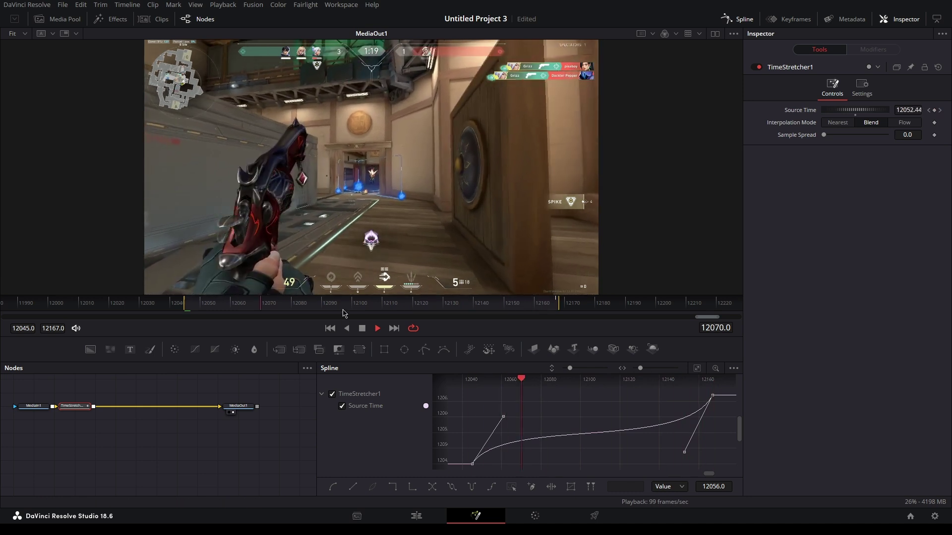
{"action": "key", "text": "space"}
{"action": "left_click_drag", "start_coordinate": [503, 416], "coordinate": [501, 412]}
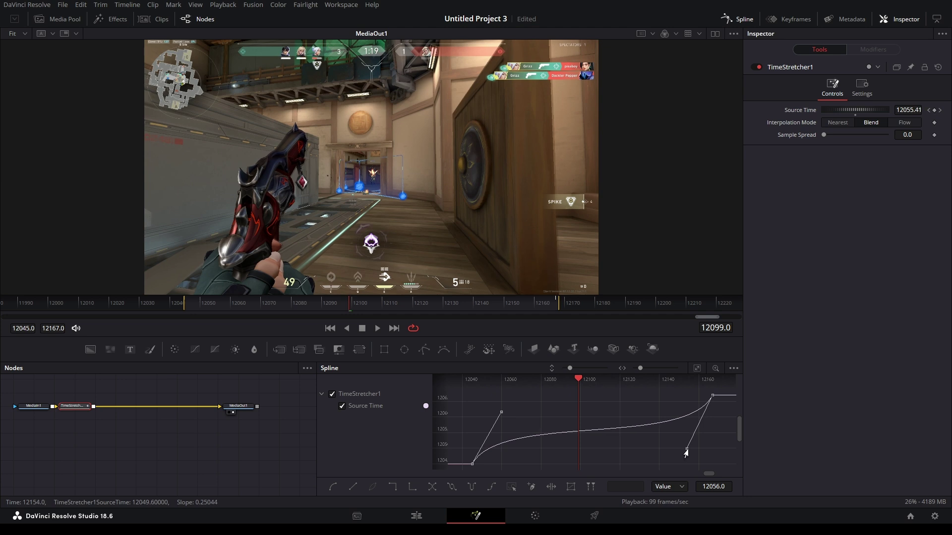
{"action": "left_click_drag", "start_coordinate": [500, 415], "coordinate": [499, 414]}
{"action": "left_click_drag", "start_coordinate": [686, 448], "coordinate": [687, 452]}
Replay the ramp, pull the end keyframe's handle lower and set the TimeStretcher's interpolation mode to Flow
{"action": "left_click_drag", "start_coordinate": [205, 307], "coordinate": [183, 303]}
{"action": "key", "text": "space"}
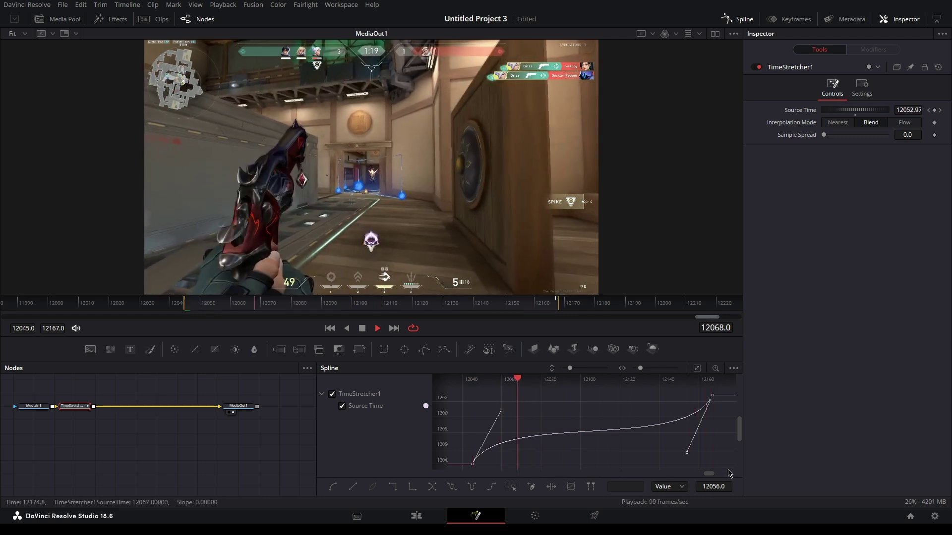
{"action": "left_click_drag", "start_coordinate": [687, 453], "coordinate": [688, 461]}
{"action": "key", "text": "space"}
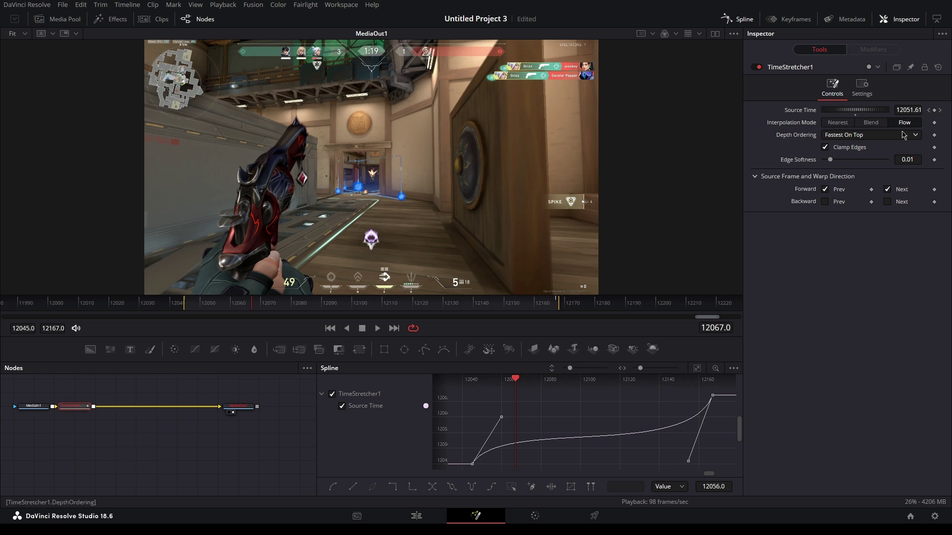
Return to the edit timeline and play the last ramped clips from 01:00:03:43
{"action": "key", "text": "shift+4"}
{"action": "scroll", "coordinate": [425, 424], "scroll_direction": "left", "scroll_amount": 6}
{"action": "left_click", "coordinate": [395, 407]}
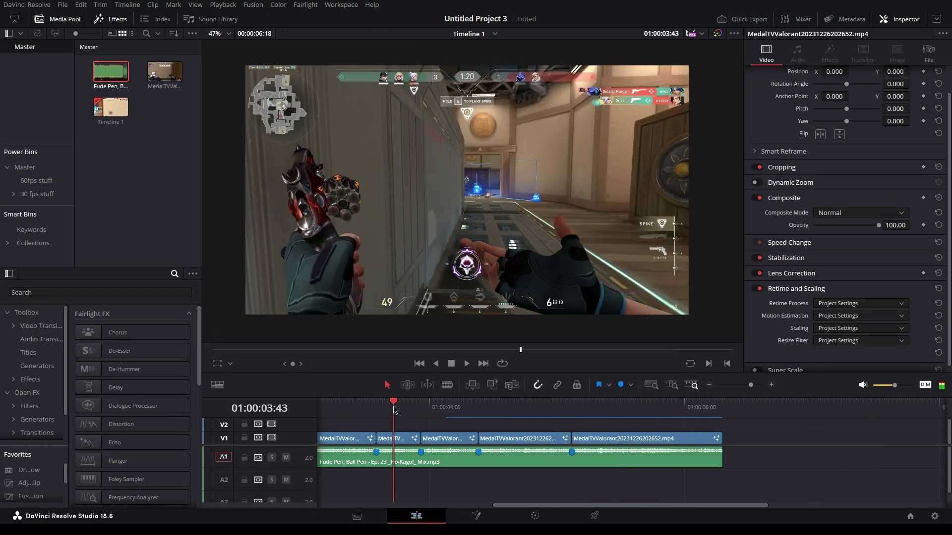
{"action": "key", "text": "space"}
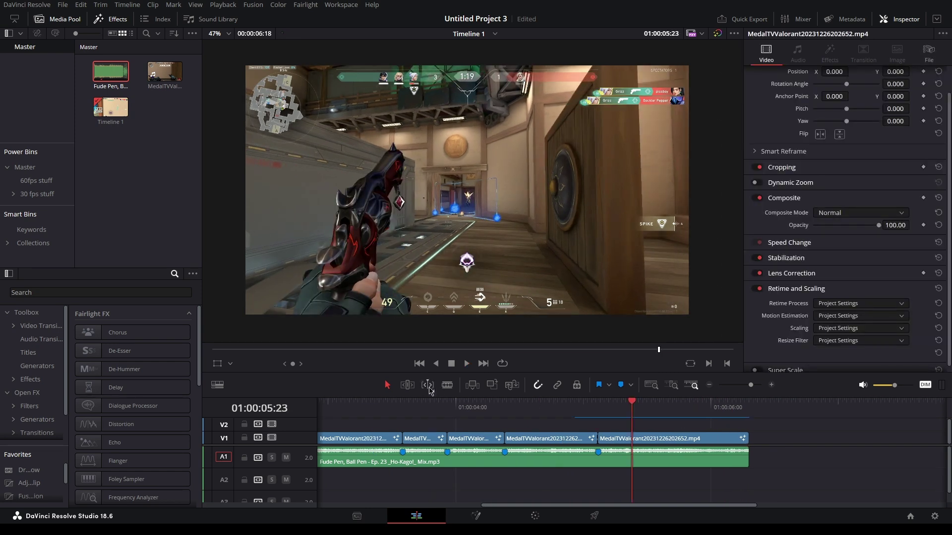
Play the whole timeline from the start and again from the marker at 01:00:02:34 to check the ramps against the music
{"action": "key", "text": "Home"}
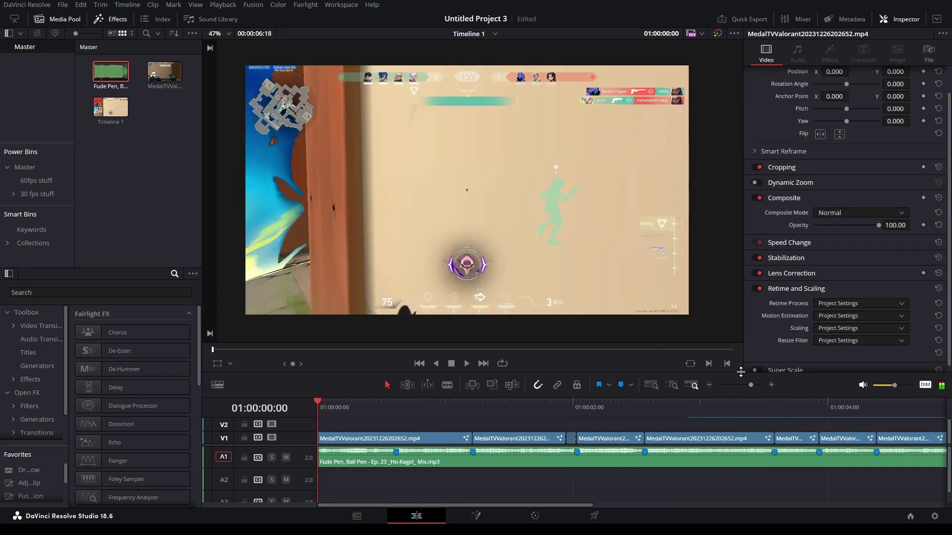
{"action": "left_click_drag", "start_coordinate": [743, 385], "coordinate": [743, 393]}
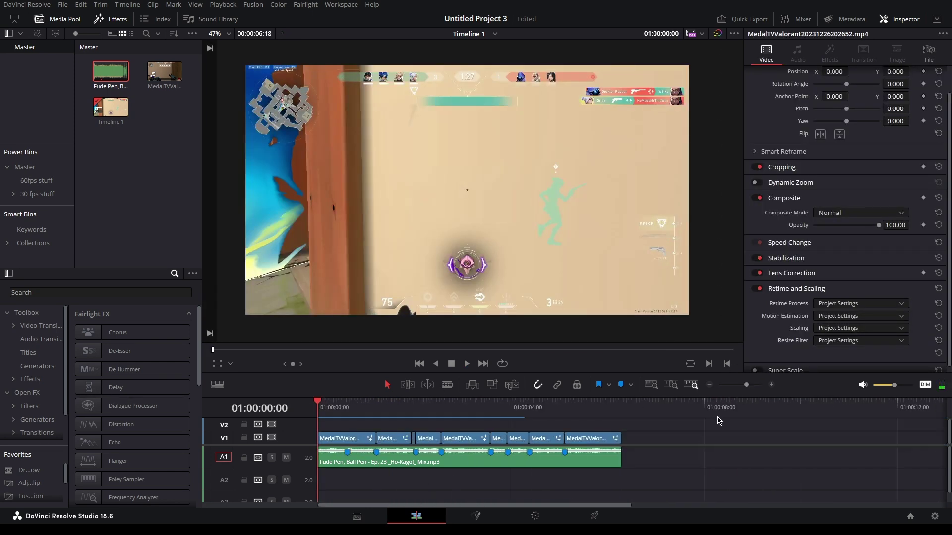
{"action": "key", "text": "space"}
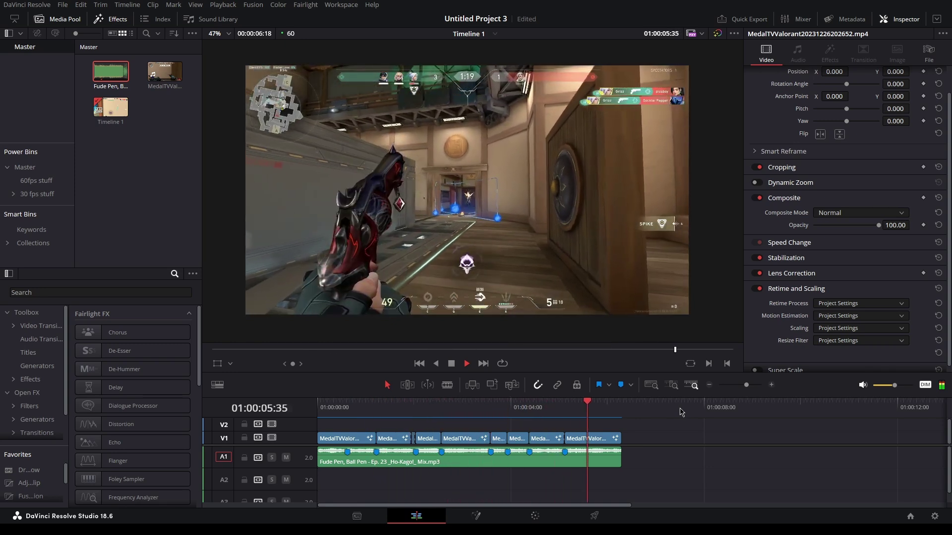
{"action": "left_click", "coordinate": [441, 406]}
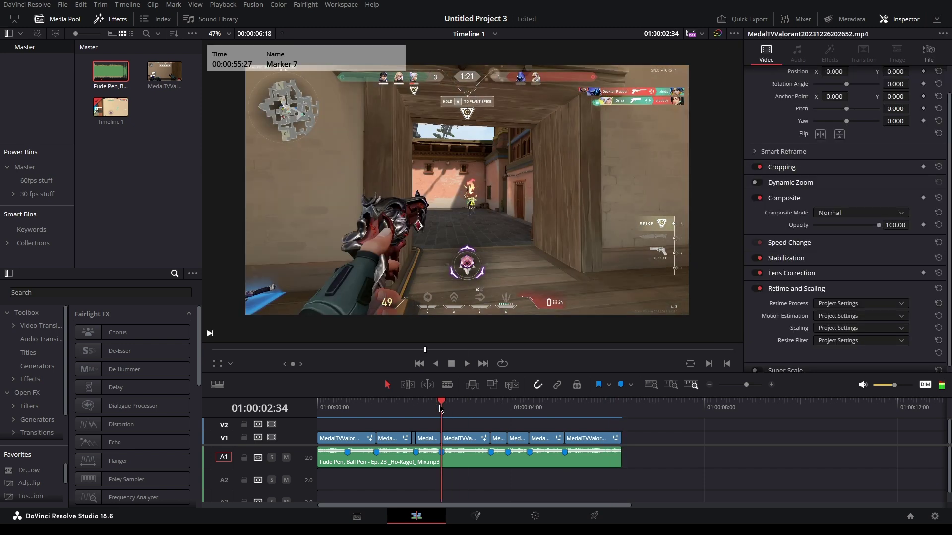
{"action": "key", "text": "space"}
{"action": "key", "text": "Home"}
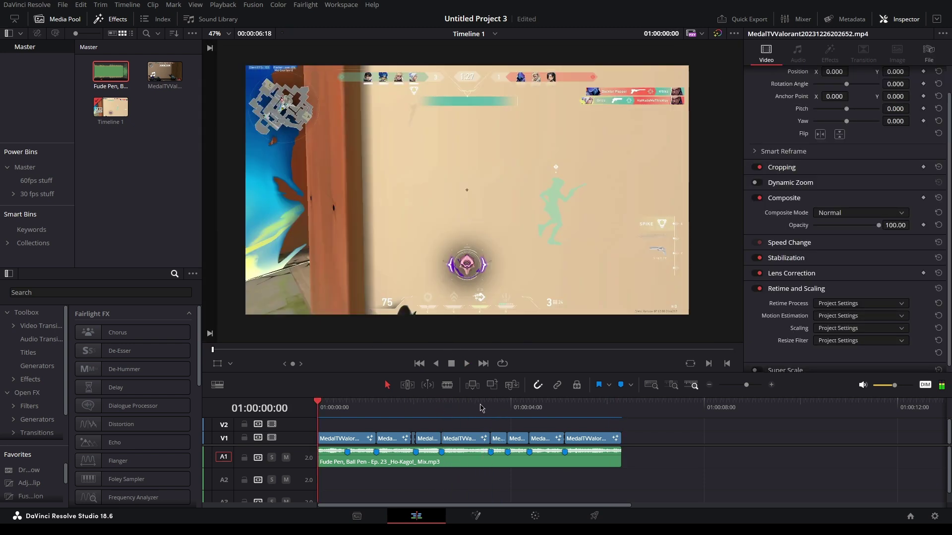
{"action": "left_click", "coordinate": [347, 408]}
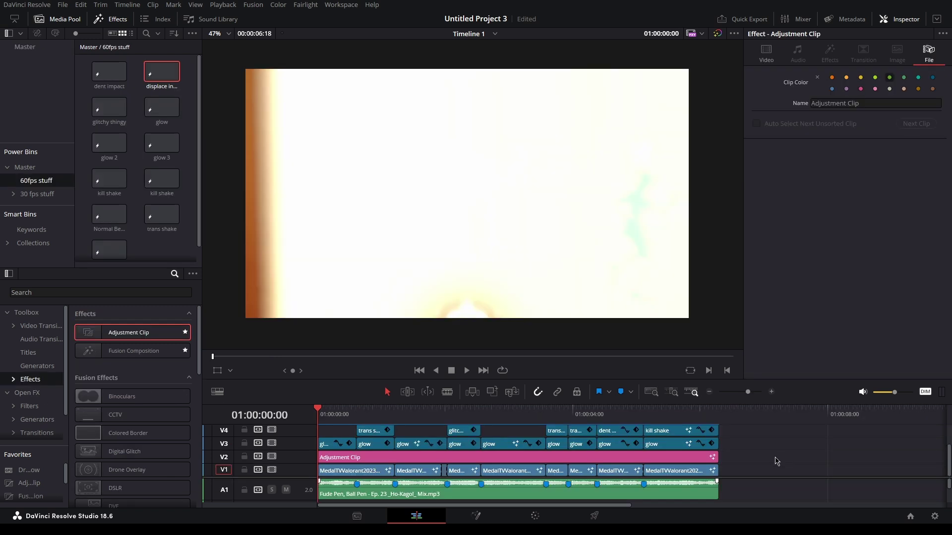
Look over the adjustment and effect clips stacked above the footage and play the finished edit from the start
{"action": "scroll", "coordinate": [521, 459], "scroll_direction": "up", "scroll_amount": 2}
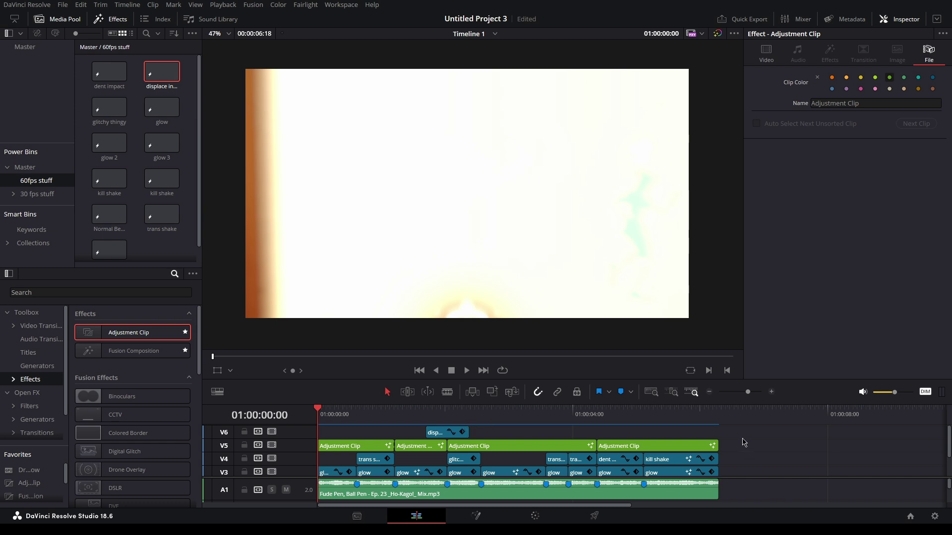
{"action": "scroll", "coordinate": [394, 435], "scroll_direction": "down", "scroll_amount": 2}
{"action": "left_click_drag", "start_coordinate": [355, 416], "coordinate": [514, 418]}
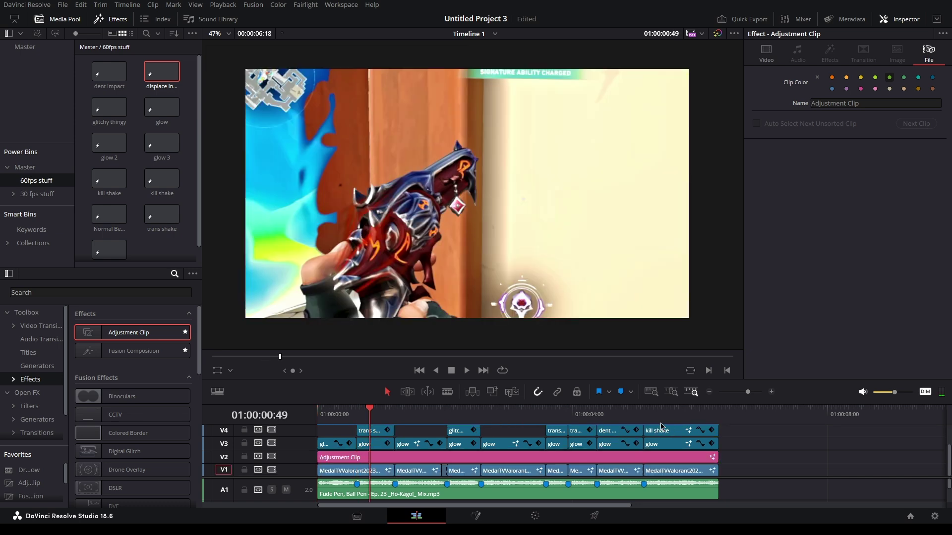
{"action": "key", "text": "Home"}
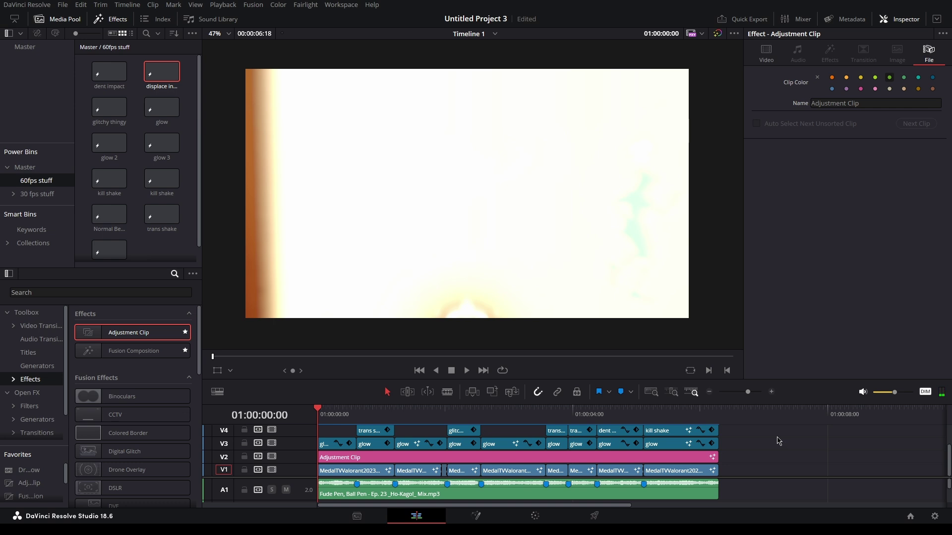
{"action": "key", "text": "space"}
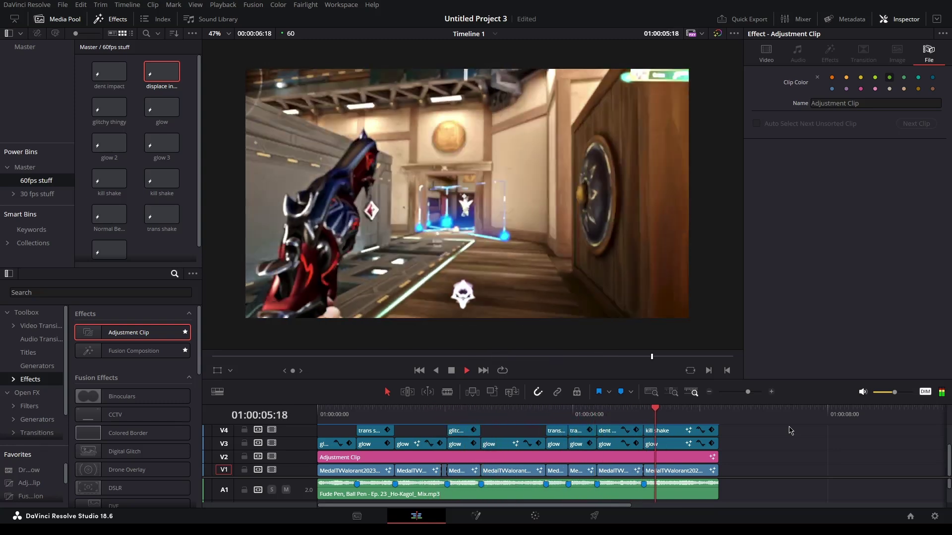
{"action": "left_click", "coordinate": [531, 413]}
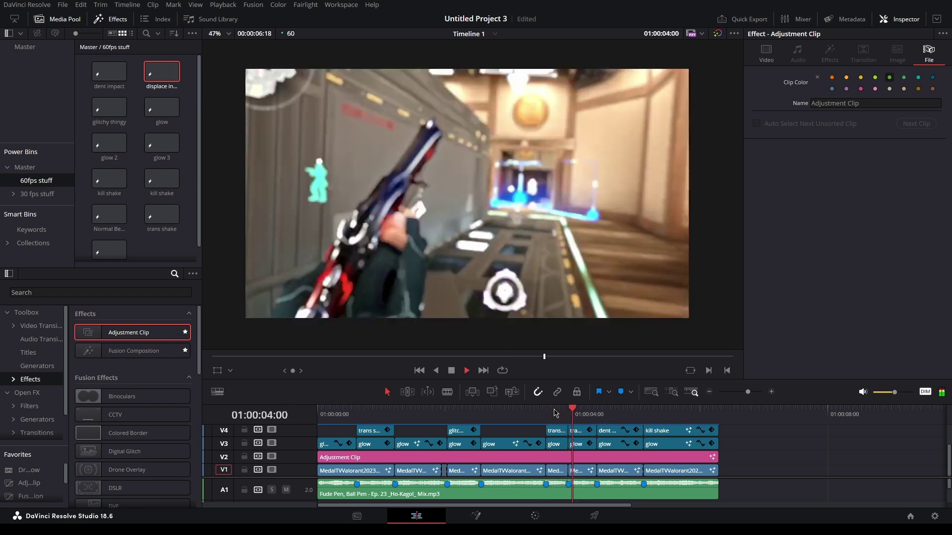
{"action": "left_click", "coordinate": [483, 414]}
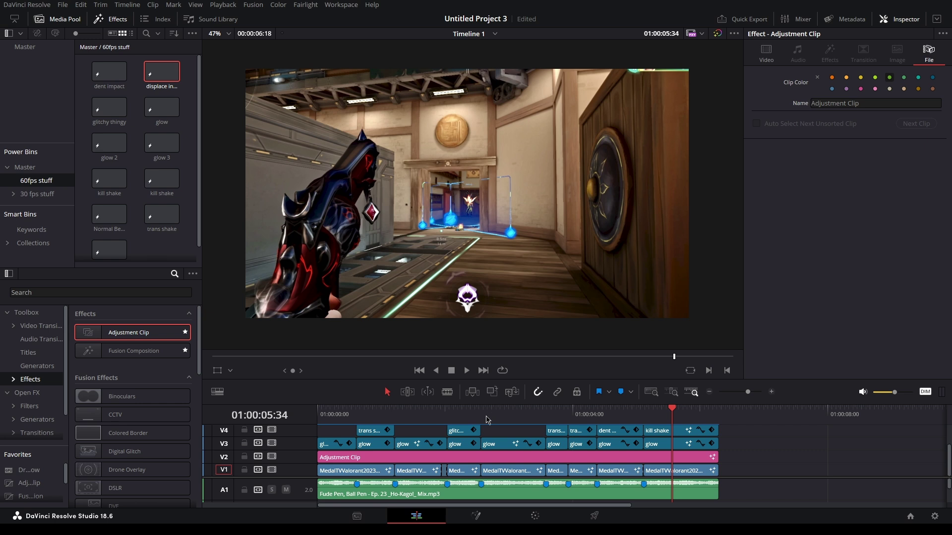
Replay the finished edit from the start and inspect the frames around 01:00:02:48 and the marker at 01:00:02:02
{"action": "key", "text": "Home"}
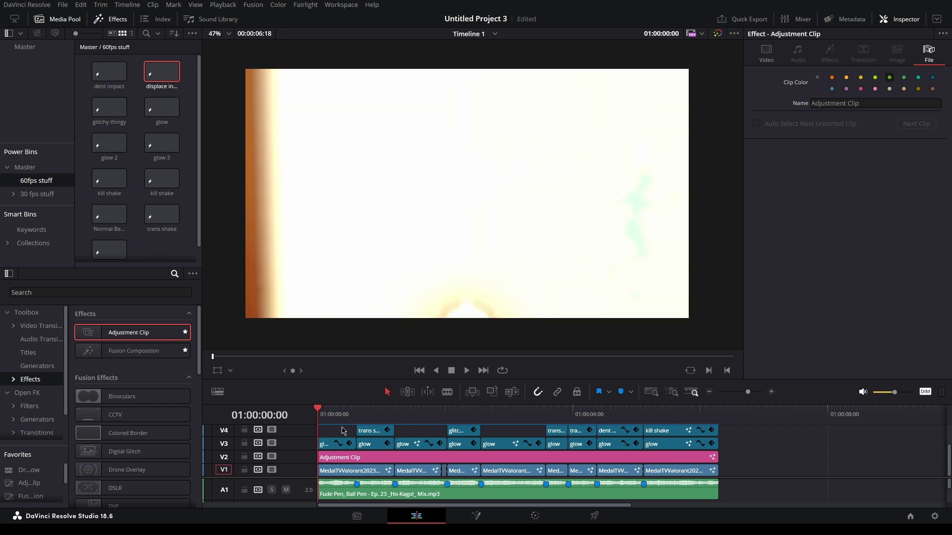
{"action": "key", "text": "space"}
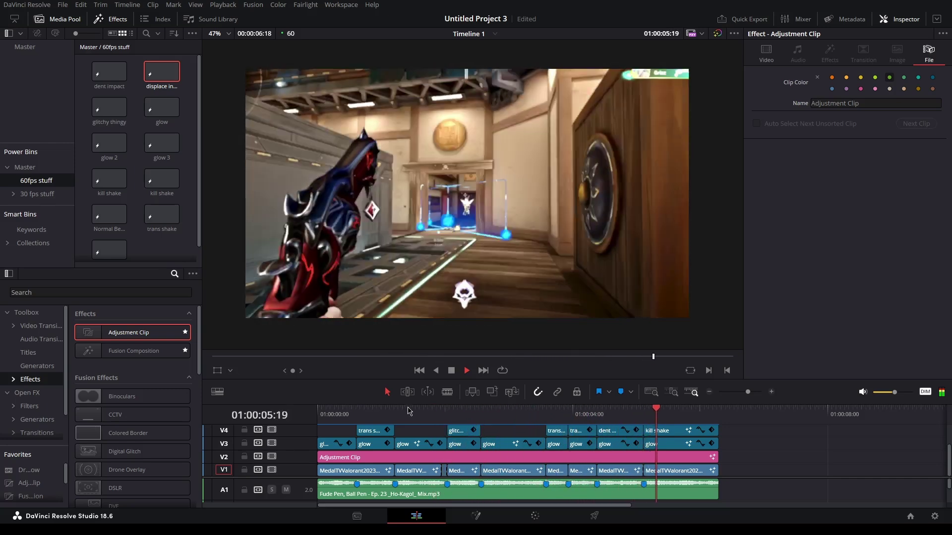
{"action": "left_click", "coordinate": [341, 404]}
{"action": "left_click_drag", "start_coordinate": [341, 403], "coordinate": [316, 415]}
{"action": "left_click", "coordinate": [498, 415]}
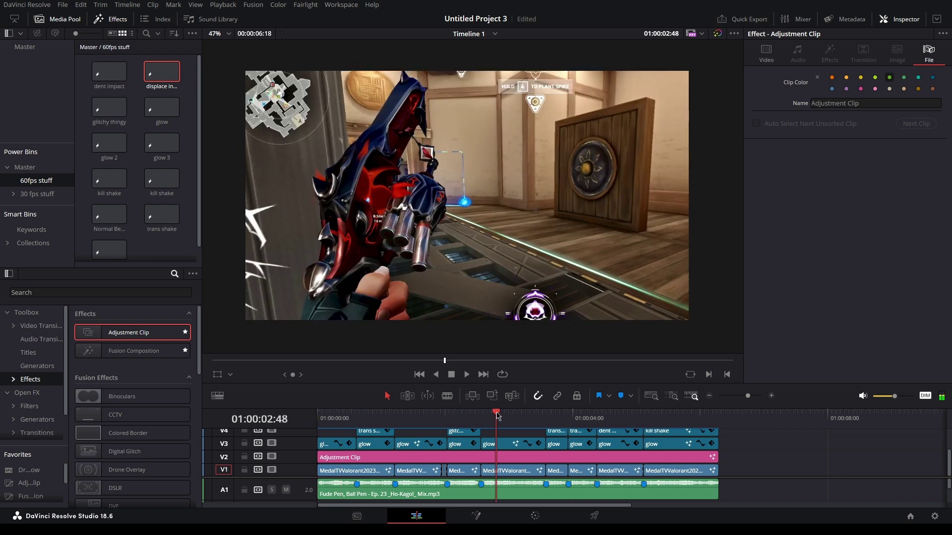
{"action": "left_click", "coordinate": [458, 419]}
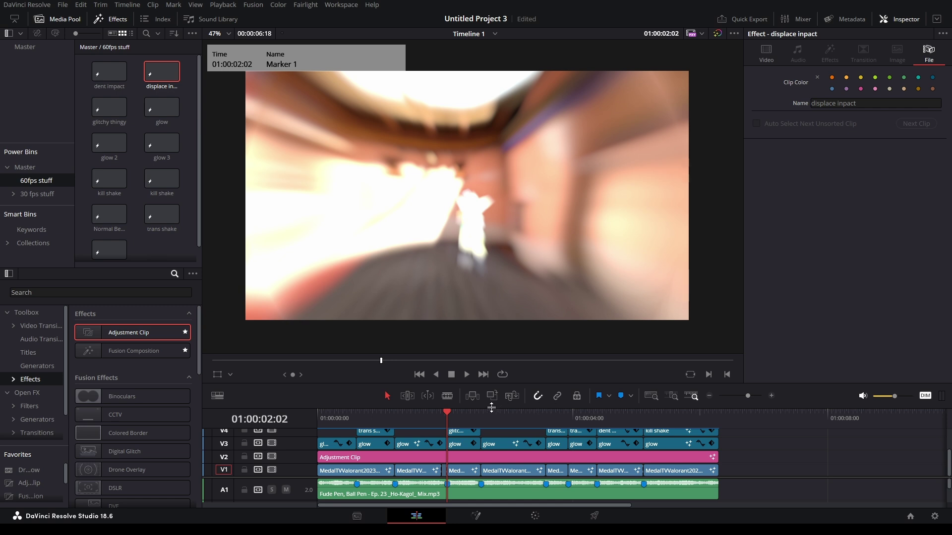
{"action": "scroll", "coordinate": [510, 448], "scroll_direction": "up", "scroll_amount": 3}
{"action": "scroll", "coordinate": [504, 460], "scroll_direction": "down", "scroll_amount": 3}
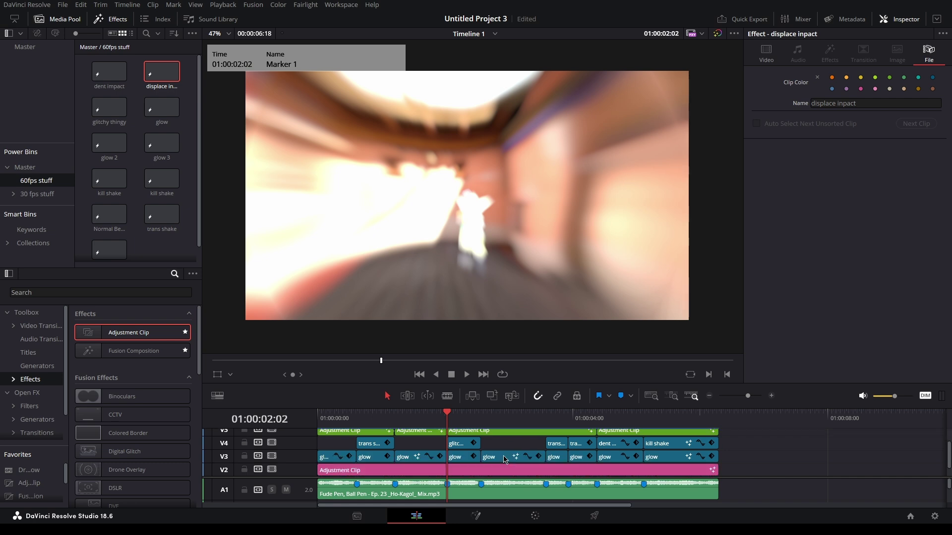
{"action": "left_click", "coordinate": [441, 419]}
{"action": "scroll", "coordinate": [457, 445], "scroll_direction": "up", "scroll_amount": 2}
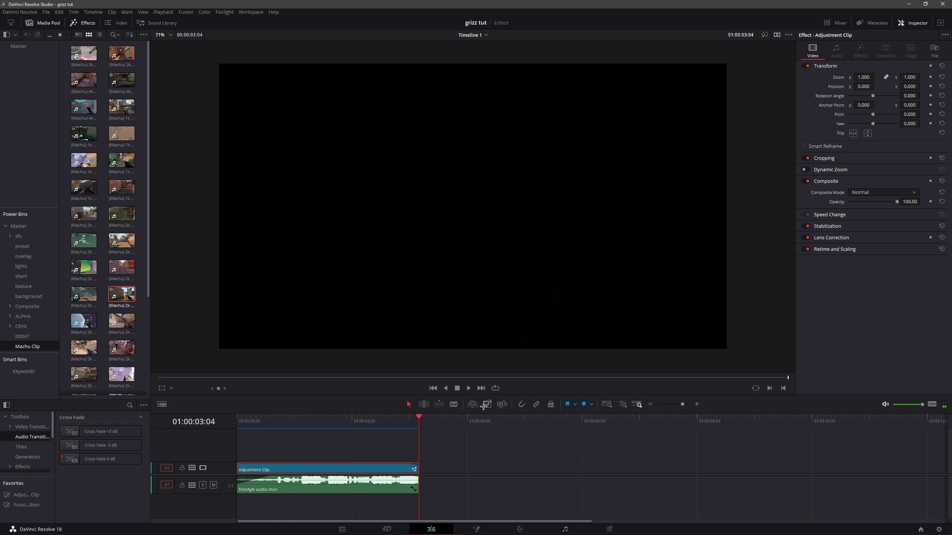
In the grizz tut project, place the (Machu) 2k Ion Sheriff Reyna Breeze clip on the emptied timeline
{"action": "left_click", "coordinate": [466, 449]}
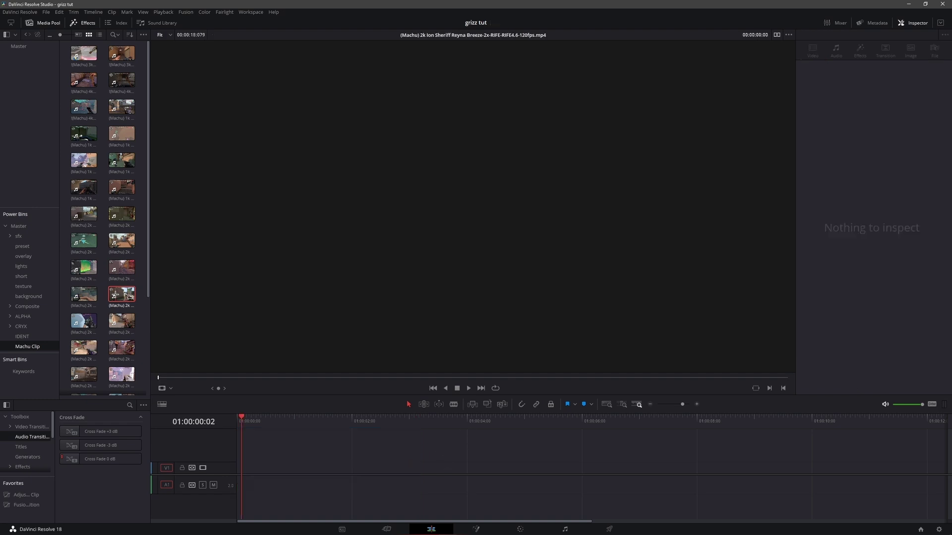
{"action": "left_click_drag", "start_coordinate": [115, 295], "coordinate": [268, 472]}
{"action": "scroll", "coordinate": [269, 454], "scroll_direction": "up", "scroll_amount": 5}
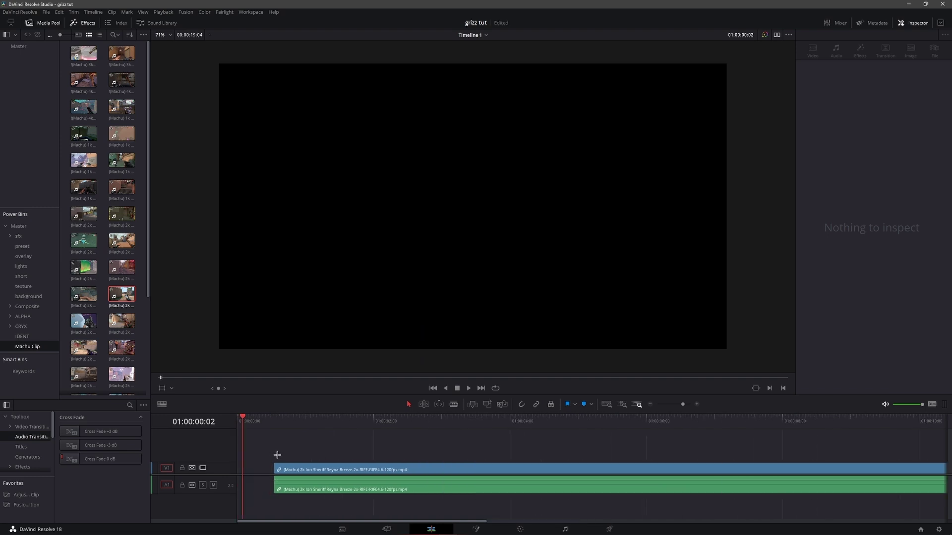
Remove the gameplay clip's linked audio and split a short segment off its beginning
{"action": "left_click", "coordinate": [286, 481]}
{"action": "left_click", "coordinate": [320, 447]}
{"action": "left_click", "coordinate": [301, 468]}
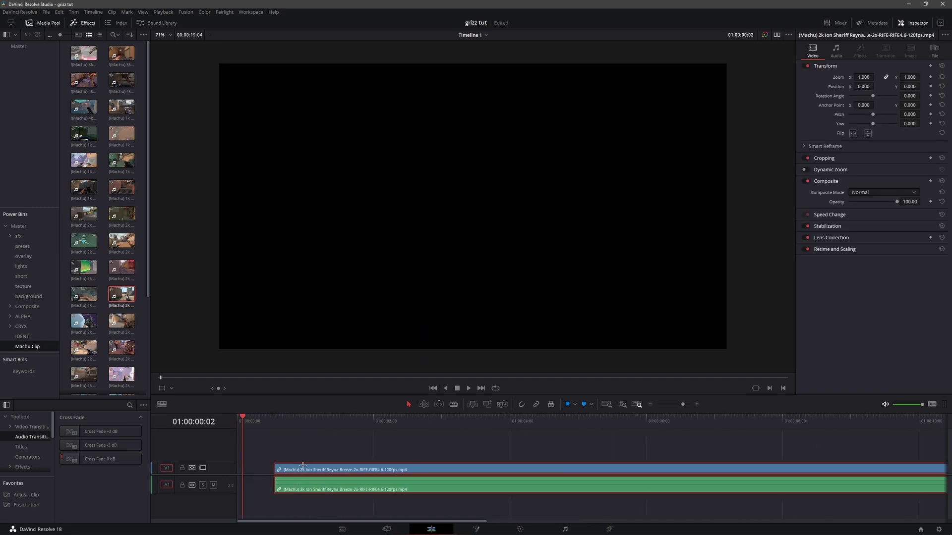
{"action": "left_click", "coordinate": [314, 438]}
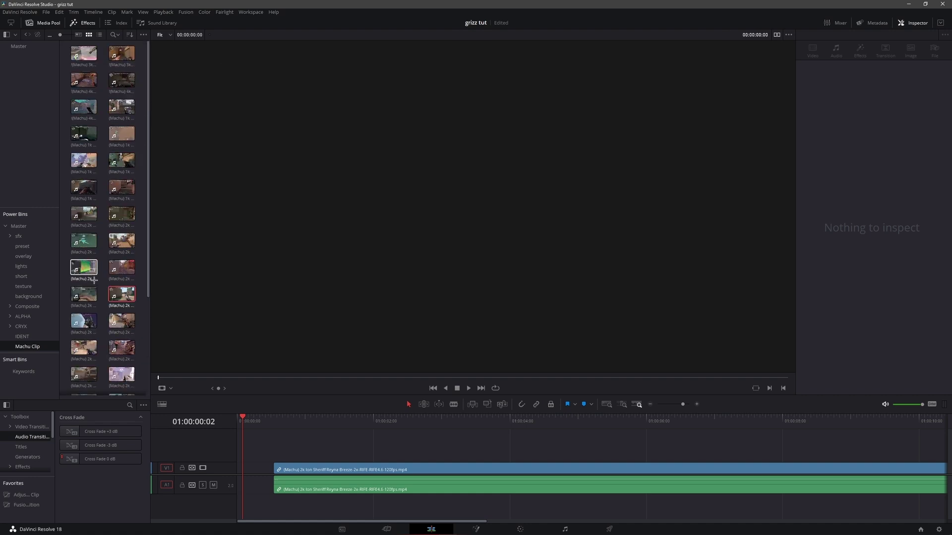
{"action": "left_click", "coordinate": [299, 482]}
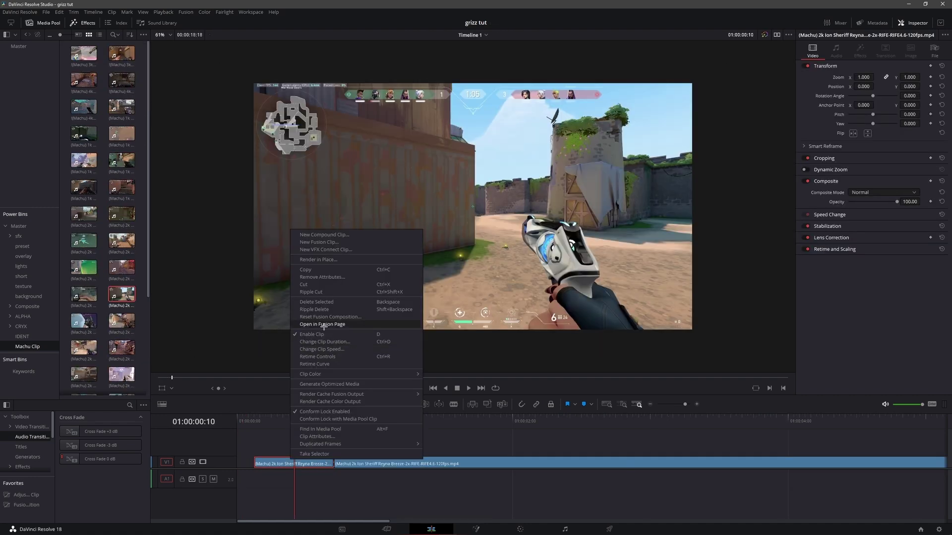
Open the short opening segment in Fusion and insert a Time Stretcher node after MediaIn1
{"action": "left_click", "coordinate": [323, 326]}
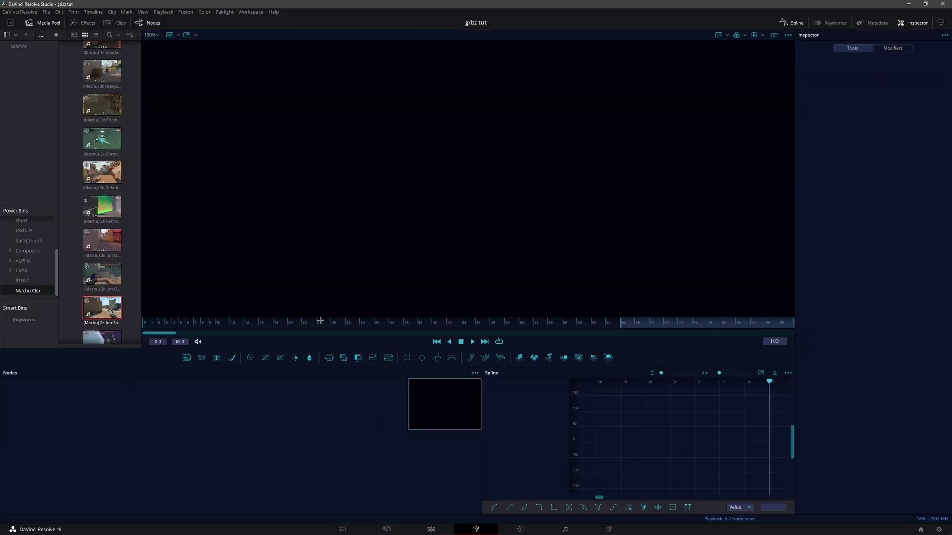
{"action": "scroll", "coordinate": [366, 259], "scroll_direction": "down", "scroll_amount": 2}
{"action": "scroll", "coordinate": [367, 259], "scroll_direction": "up", "scroll_amount": 2}
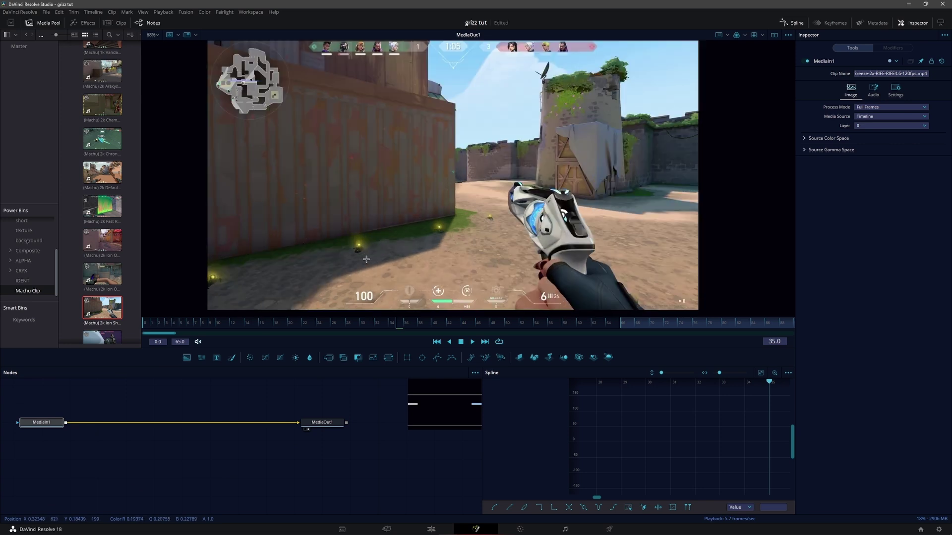
{"action": "left_click_drag", "start_coordinate": [271, 326], "coordinate": [211, 324]}
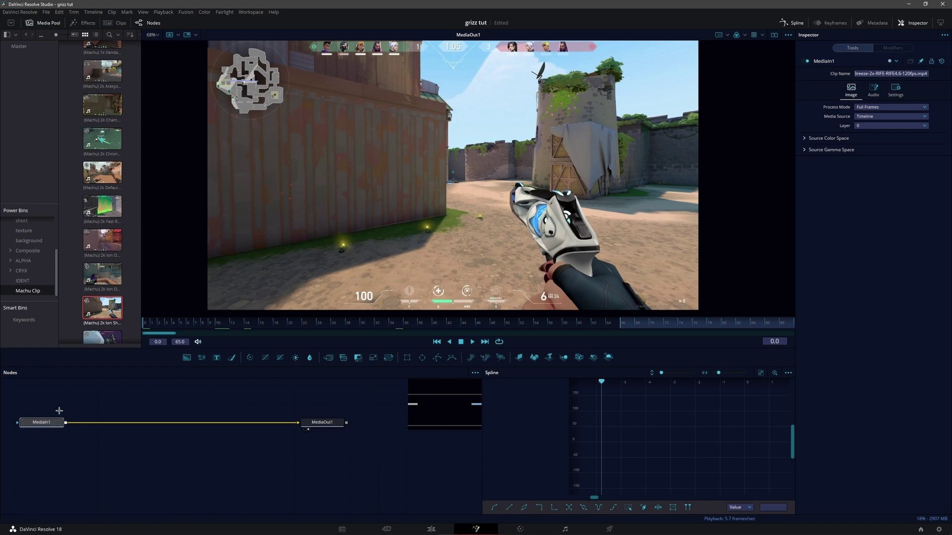
{"action": "key", "text": "shift+space"}
{"action": "type", "text": "times"}
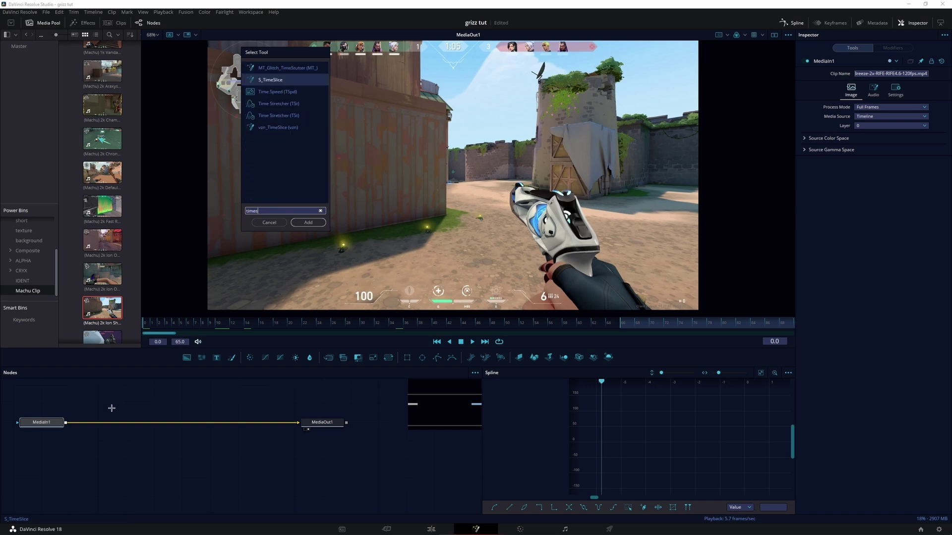
{"action": "type", "text": "tre"}
{"action": "double_click", "coordinate": [305, 70]}
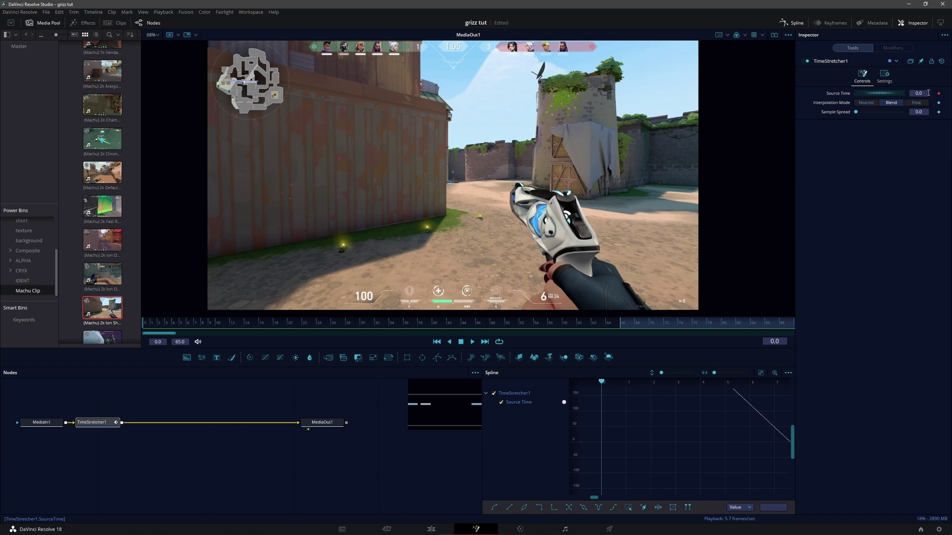
Keyframe the TimeStretcher's Source Time at 631 on frame 0 and 679.4 on frame 66
{"action": "left_click_drag", "start_coordinate": [873, 94], "coordinate": [948, 93]}
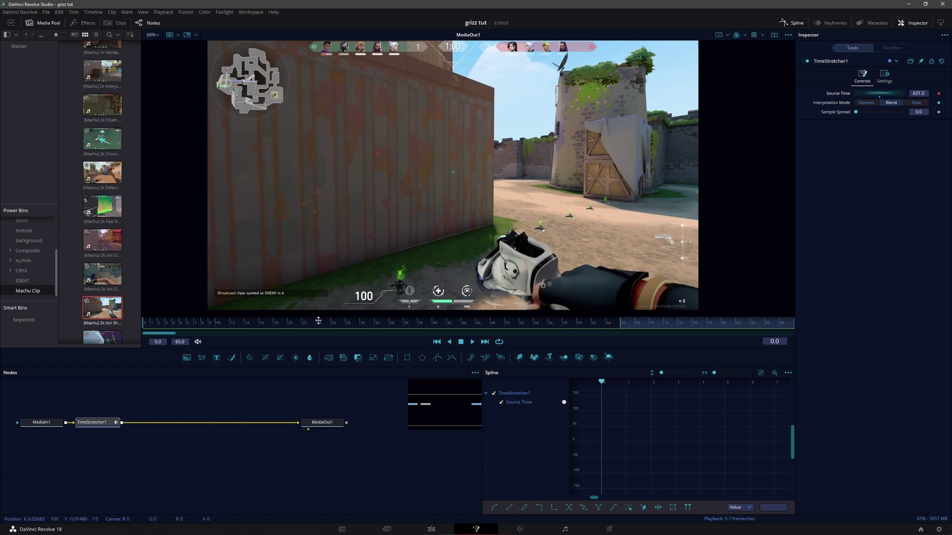
{"action": "left_click", "coordinate": [613, 325]}
{"action": "left_click_drag", "start_coordinate": [614, 327], "coordinate": [621, 327]}
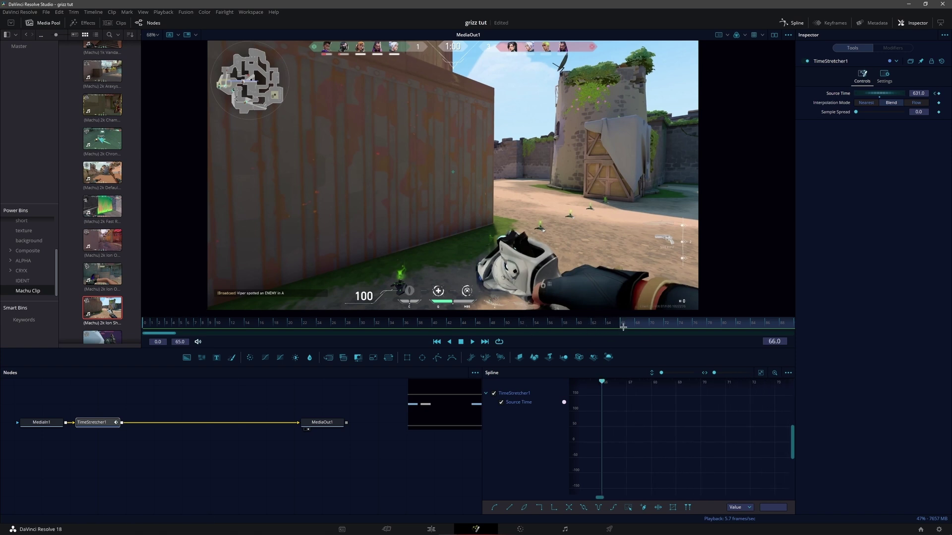
{"action": "mouse_move", "coordinate": [919, 94]}
{"action": "left_mouse_down"}
{"action": "mouse_move", "coordinate": [951, 93]}
{"action": "mouse_move", "coordinate": [918, 96]}
{"action": "left_mouse_up"}
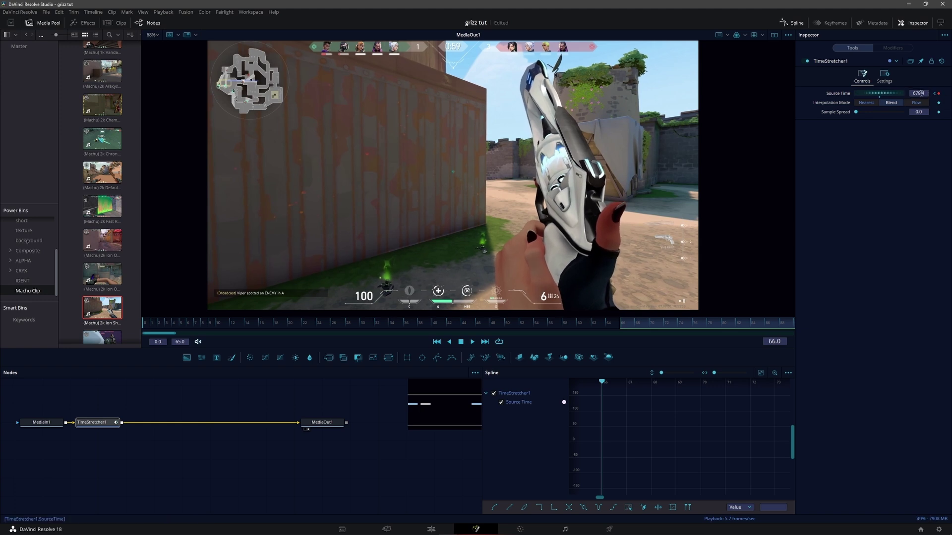
{"action": "left_click", "coordinate": [917, 93]}
{"action": "left_click", "coordinate": [894, 220]}
Flatten the two Source Time keyframes and adjust their handles so the curve starts fast and eases out
{"action": "left_click", "coordinate": [760, 372]}
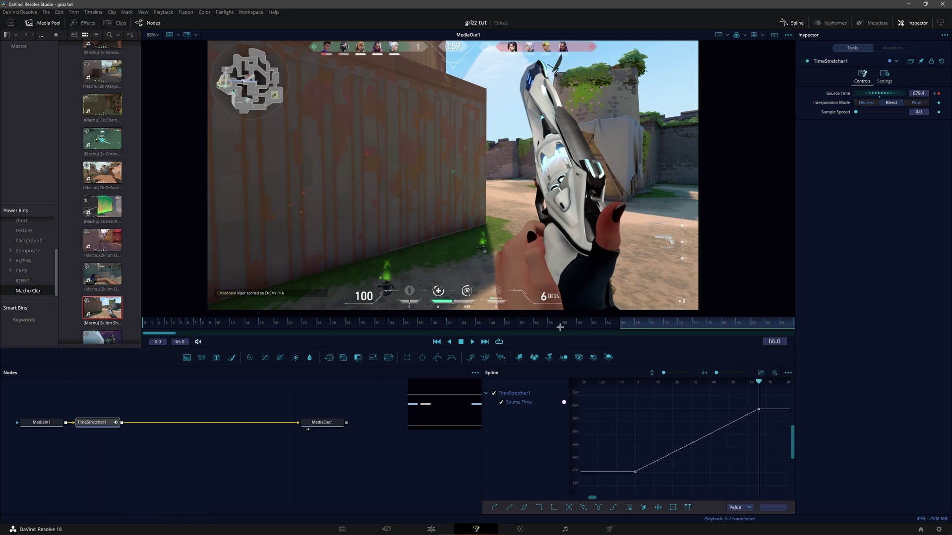
{"action": "left_click_drag", "start_coordinate": [560, 327], "coordinate": [531, 324]}
{"action": "scroll", "coordinate": [729, 466], "scroll_direction": "down", "scroll_amount": 2}
{"action": "left_click_drag", "start_coordinate": [730, 468], "coordinate": [706, 466]}
{"action": "left_click_drag", "start_coordinate": [748, 482], "coordinate": [605, 393]}
{"action": "key", "text": "f"}
{"action": "left_click_drag", "start_coordinate": [666, 468], "coordinate": [657, 449]}
{"action": "left_click_drag", "start_coordinate": [696, 424], "coordinate": [637, 428]}
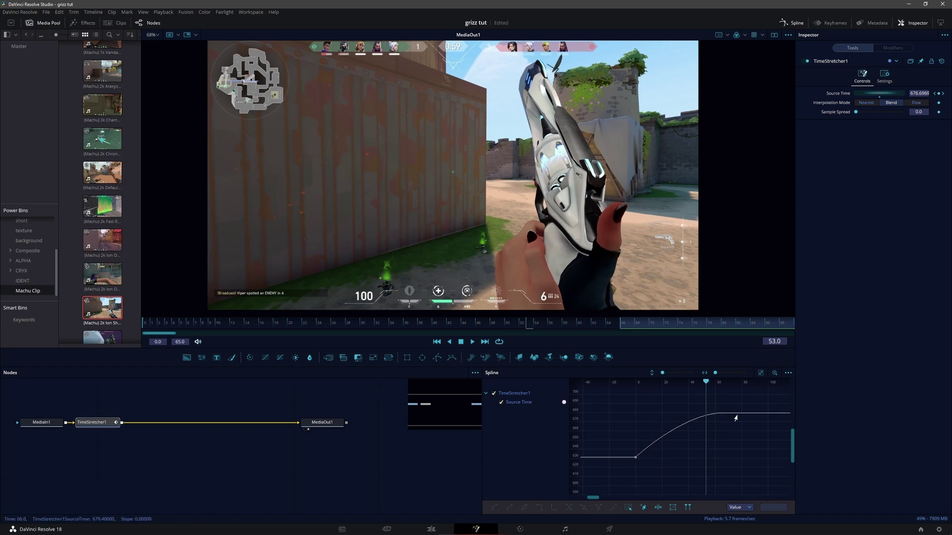
Smooth both Source Time keyframes and reshape their handles for a steep initial rise and a long ease into the last keyframe
{"action": "scroll", "coordinate": [732, 443], "scroll_direction": "up", "scroll_amount": 2}
{"action": "scroll", "coordinate": [720, 458], "scroll_direction": "down", "scroll_amount": 2}
{"action": "left_click_drag", "start_coordinate": [760, 494], "coordinate": [607, 395]}
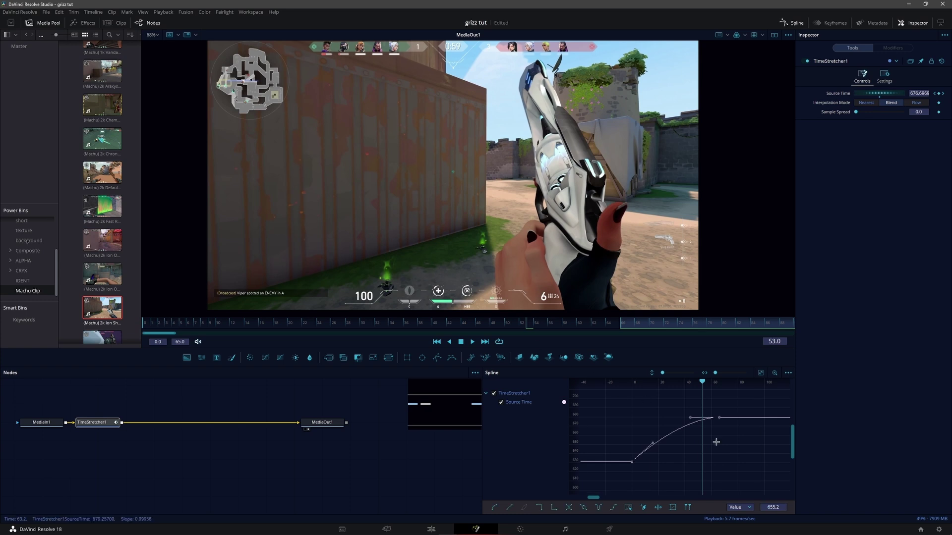
{"action": "left_click_drag", "start_coordinate": [717, 442], "coordinate": [736, 445]}
{"action": "key", "text": "shift+s"}
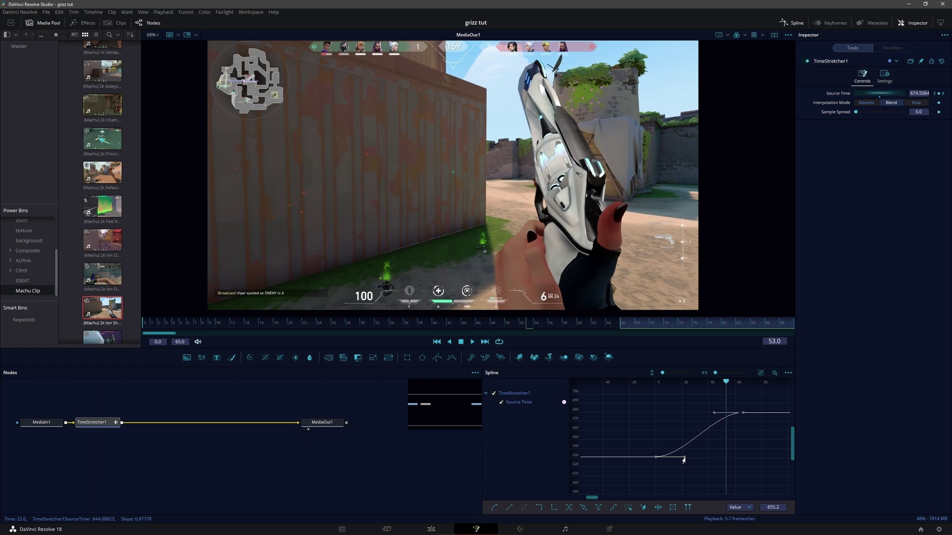
{"action": "left_click_drag", "start_coordinate": [684, 459], "coordinate": [664, 434]}
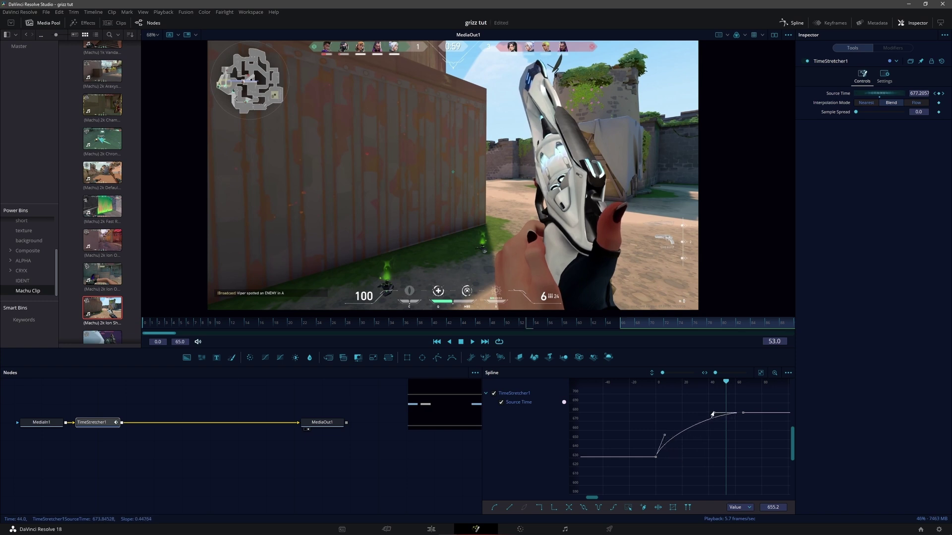
{"action": "left_click_drag", "start_coordinate": [712, 414], "coordinate": [643, 416]}
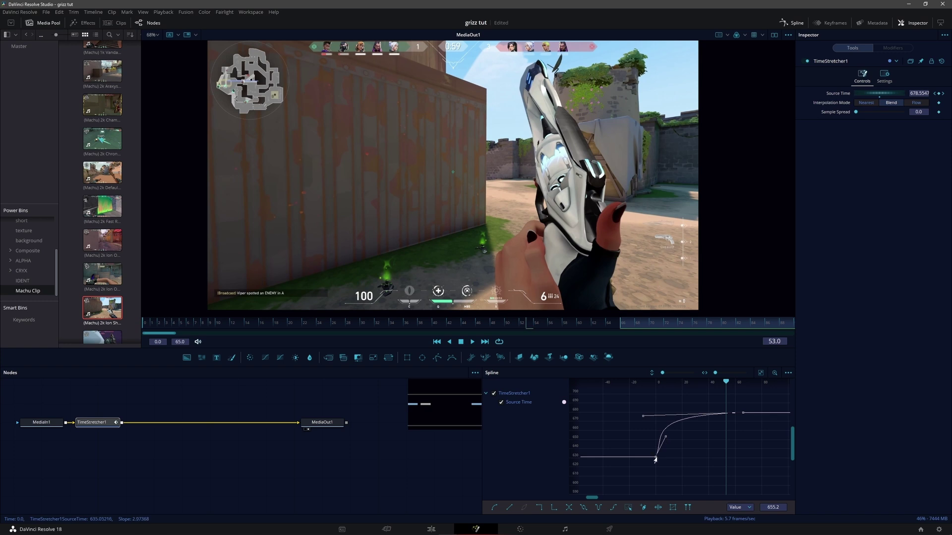
Fine-tune the handles to soften the curve's start and shorten its ease-out, and play the ramp from frame 0
{"action": "left_click", "coordinate": [658, 456]}
{"action": "left_click_drag", "start_coordinate": [663, 436], "coordinate": [665, 437]}
{"action": "left_click_drag", "start_coordinate": [642, 416], "coordinate": [648, 416]}
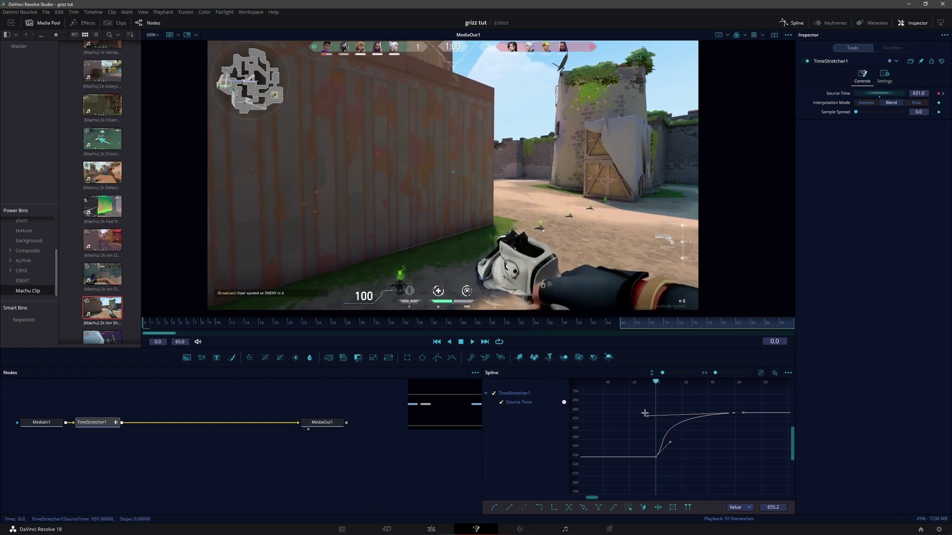
{"action": "left_click_drag", "start_coordinate": [647, 416], "coordinate": [656, 419]}
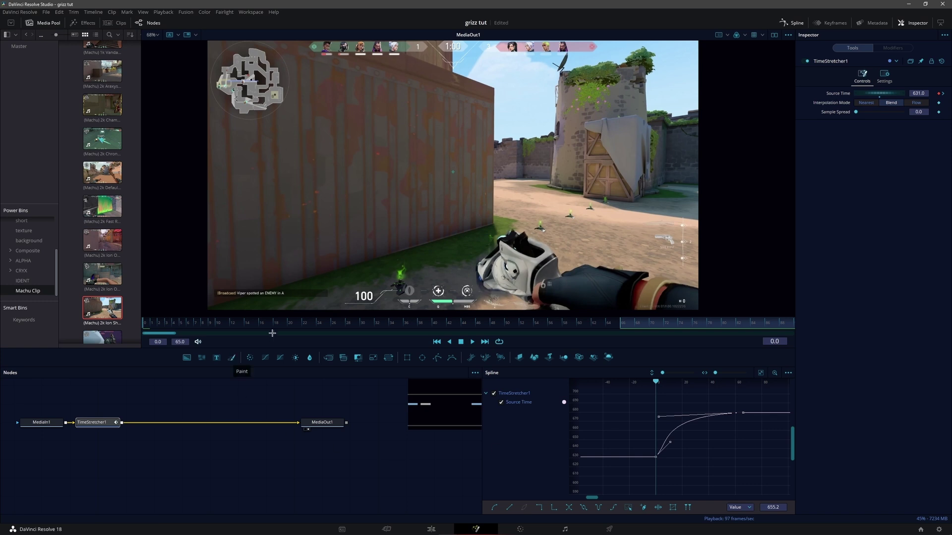
{"action": "key", "text": "space"}
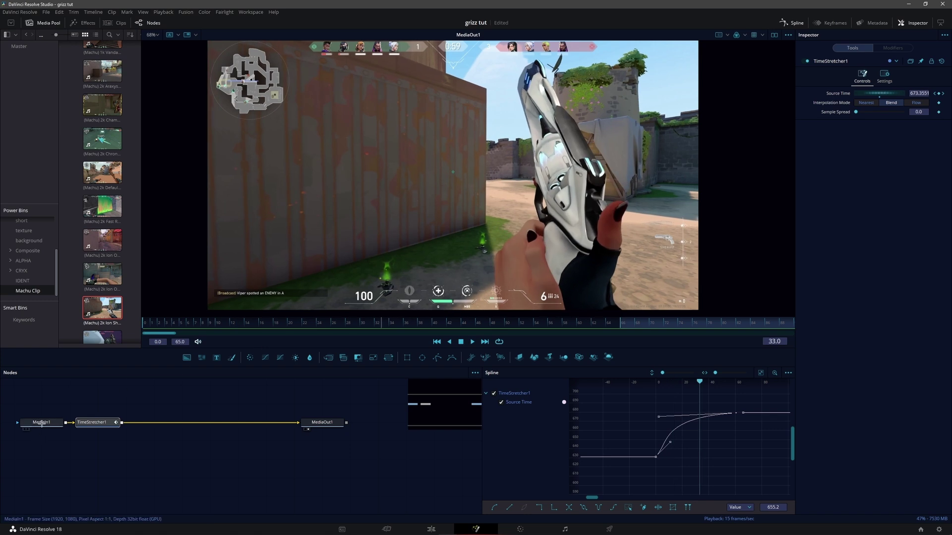
Insert an Optical Flow node between MediaIn1 and TimeStretcher1 and set the TimeStretcher's interpolation to Flow with Clamp Edges enabled
{"action": "left_click", "coordinate": [44, 423]}
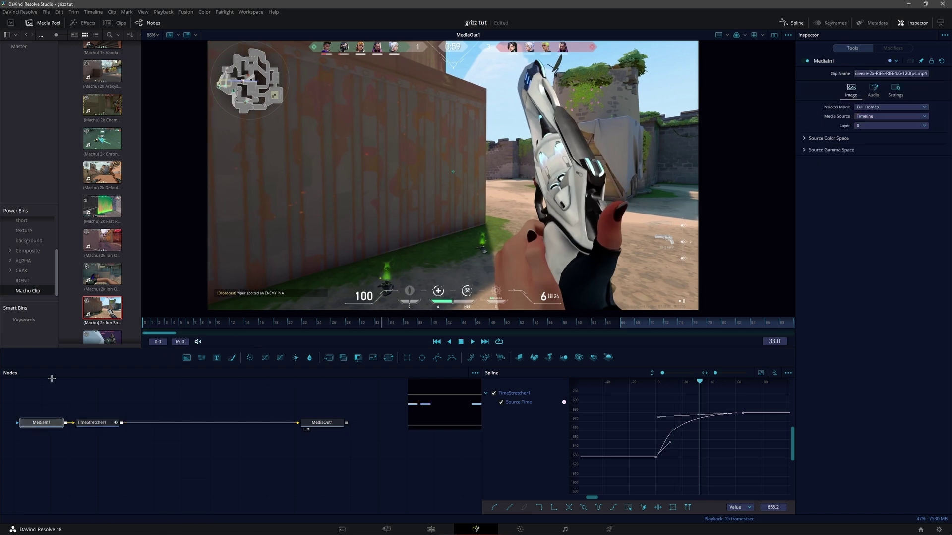
{"action": "key", "text": "shift+space"}
{"action": "type", "text": "optica"}
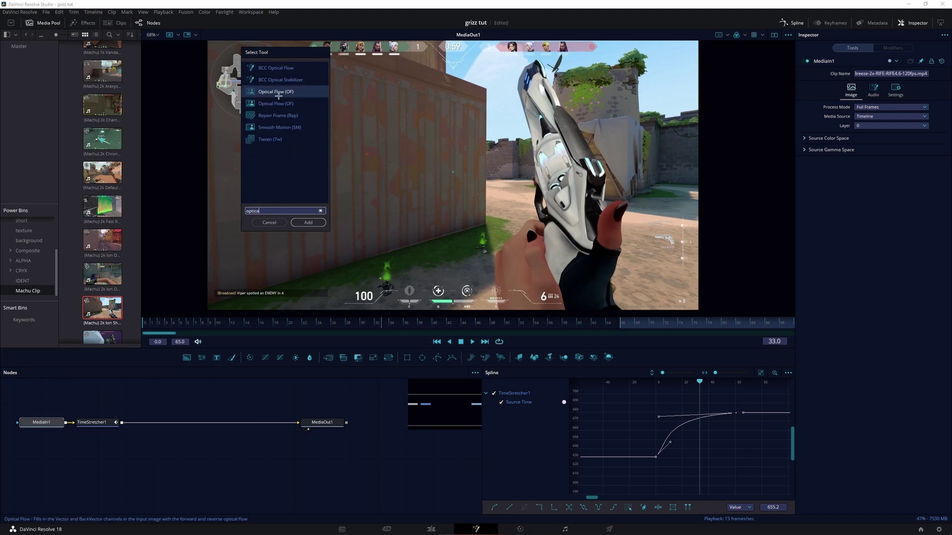
{"action": "double_click", "coordinate": [276, 92]}
{"action": "left_click", "coordinate": [148, 423]}
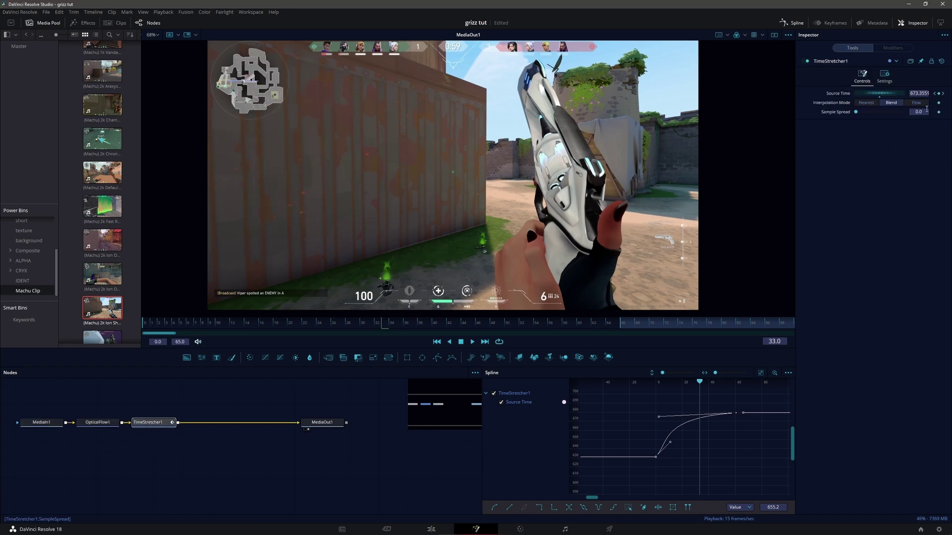
{"action": "left_click", "coordinate": [916, 102]}
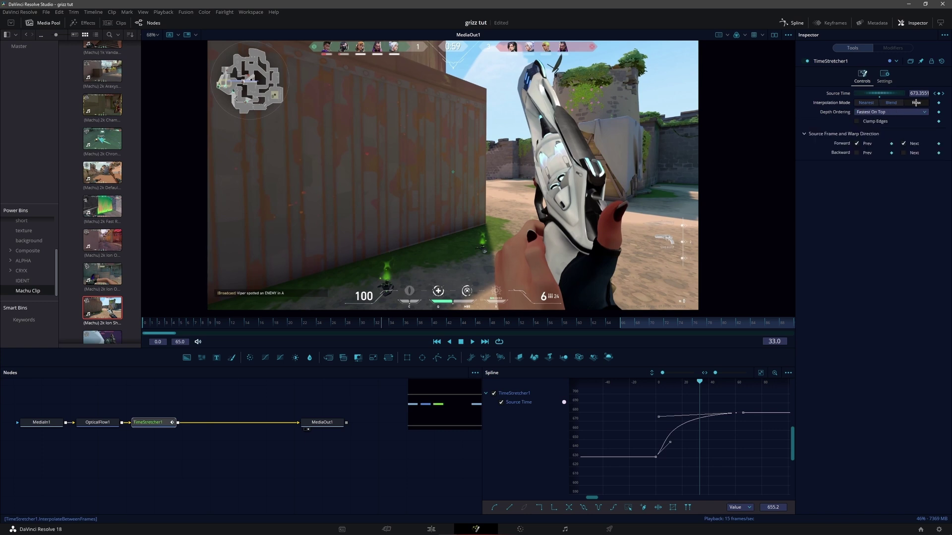
{"action": "left_click", "coordinate": [858, 122]}
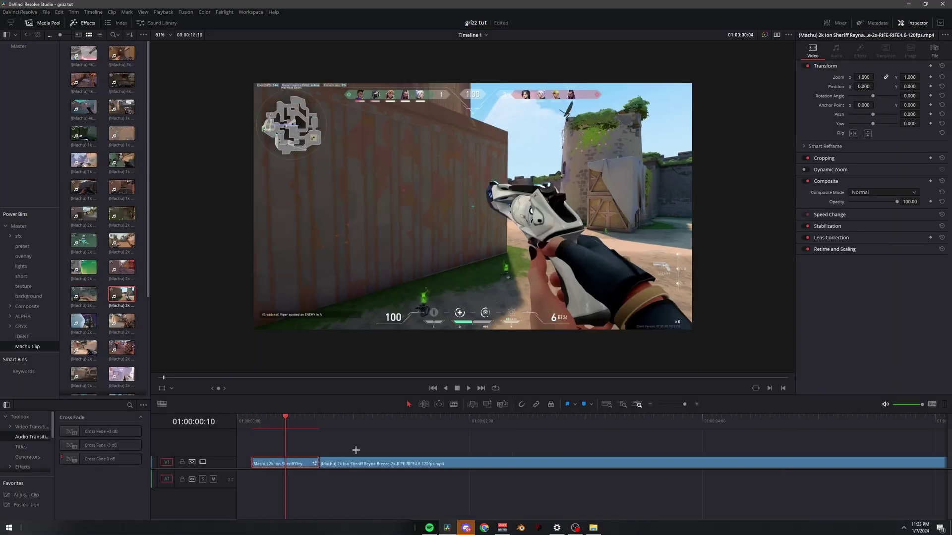
Set the render cache mode to Smart and turn on Fusion output caching for the selected timeline clips
{"action": "left_click", "coordinate": [170, 12]}
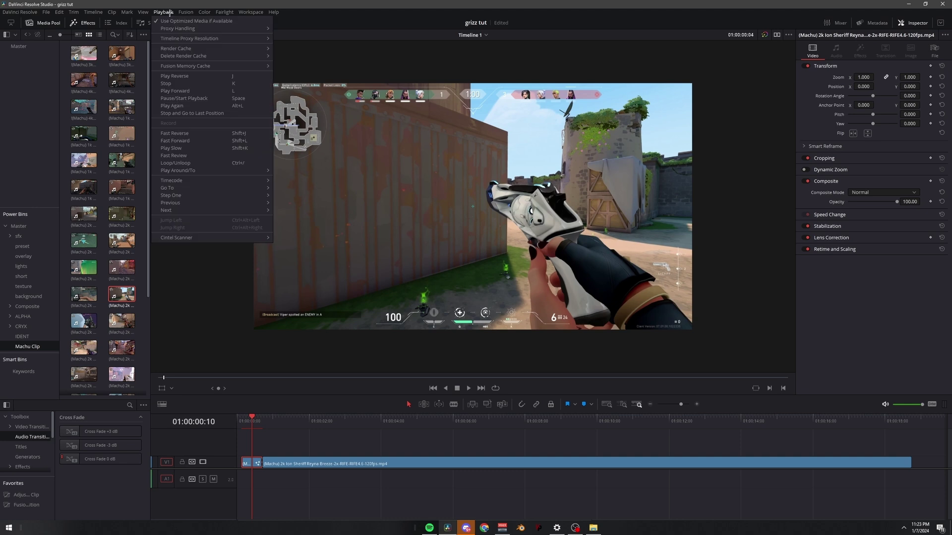
{"action": "mouse_move", "coordinate": [223, 48]}
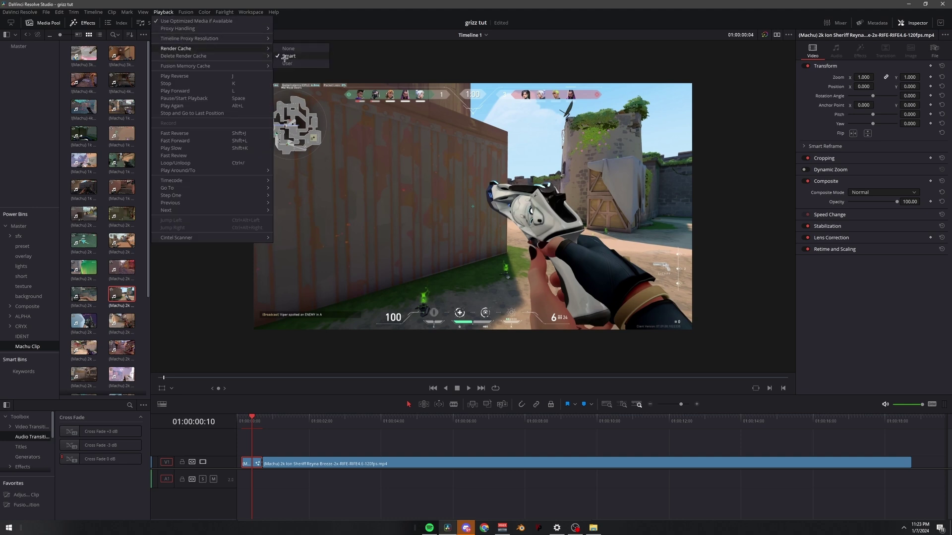
{"action": "left_click", "coordinate": [287, 56]}
{"action": "left_click", "coordinate": [265, 458]}
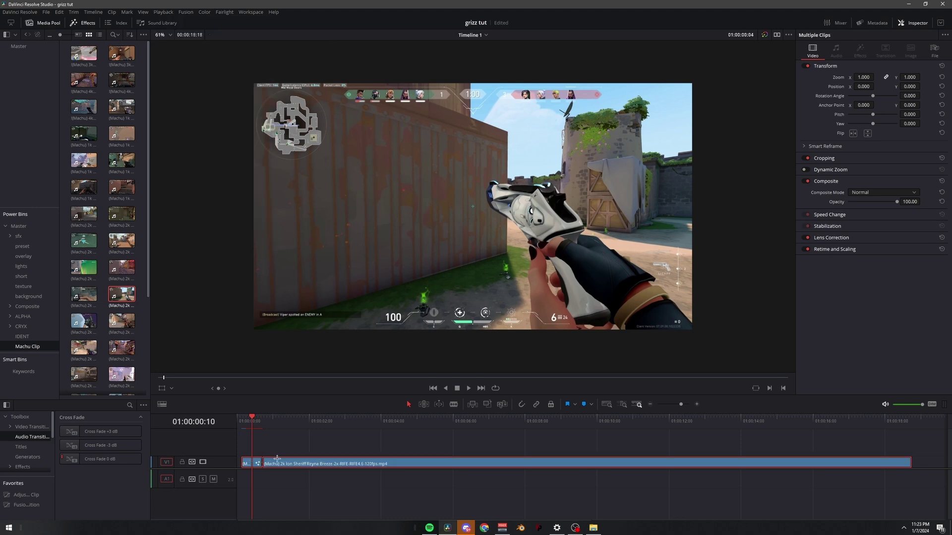
{"action": "right_click", "coordinate": [277, 458]}
{"action": "left_click", "coordinate": [315, 394]}
Play into the remaining gameplay clip and split it at about 01:00:01:02
{"action": "scroll", "coordinate": [323, 454], "scroll_direction": "up", "scroll_amount": 5}
{"action": "left_click_drag", "start_coordinate": [269, 418], "coordinate": [341, 420]}
{"action": "key", "text": "space"}
{"action": "left_click", "coordinate": [333, 437]}
{"action": "key", "text": "b"}
{"action": "left_click", "coordinate": [341, 461]}
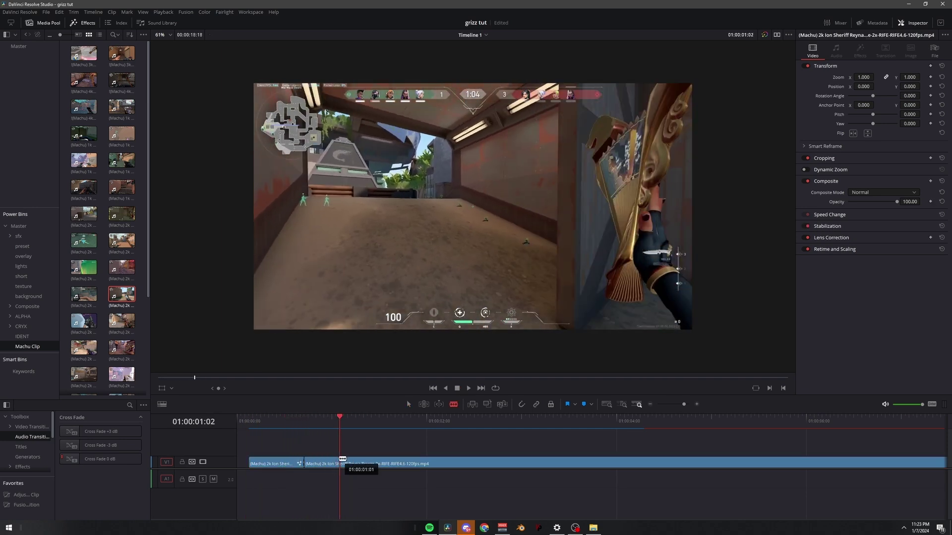
{"action": "key", "text": "a"}
Open the second gameplay segment in Fusion and insert a TimeStretcher after MediaIn1
{"action": "scroll", "coordinate": [352, 455], "scroll_direction": "up", "scroll_amount": 5}
{"action": "left_click", "coordinate": [372, 419]}
{"action": "key", "text": "super"}
{"action": "key", "text": "super"}
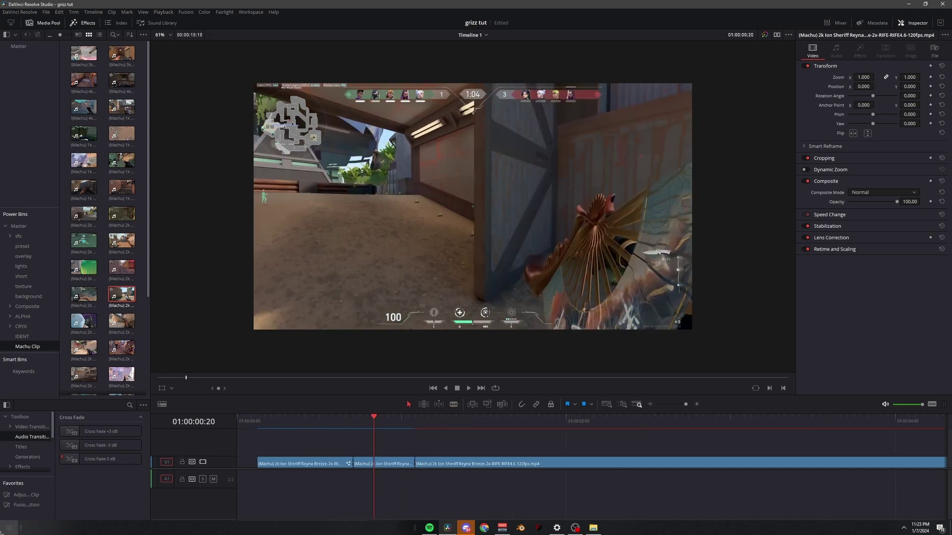
{"action": "left_click", "coordinate": [470, 529]}
{"action": "left_click", "coordinate": [43, 422]}
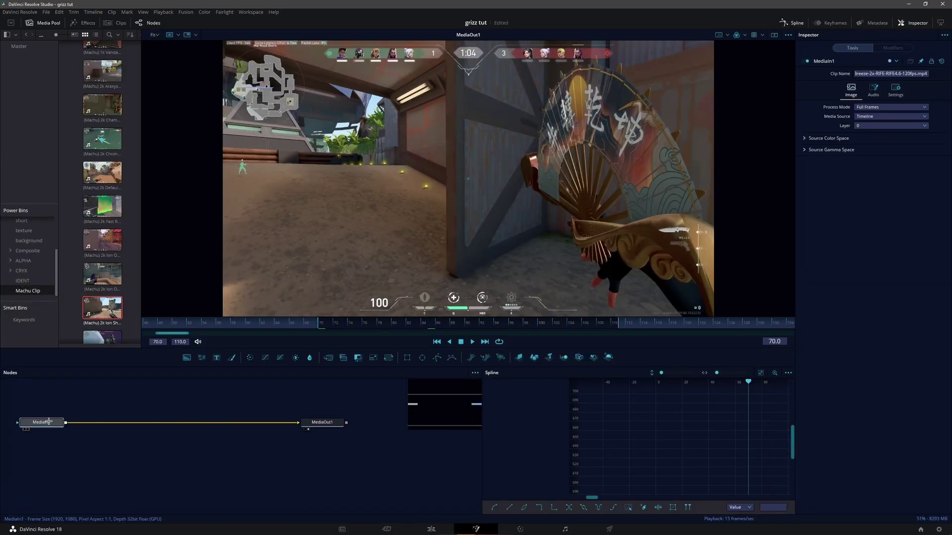
{"action": "key", "text": "t"}
Keyframe the TimeStretcher's Source Time at 679.4 on frame 70 and 737.0 on frame 111, and fit the curve in the spline view
{"action": "left_click", "coordinate": [921, 94]}
{"action": "left_click_drag", "start_coordinate": [883, 93], "coordinate": [901, 95]}
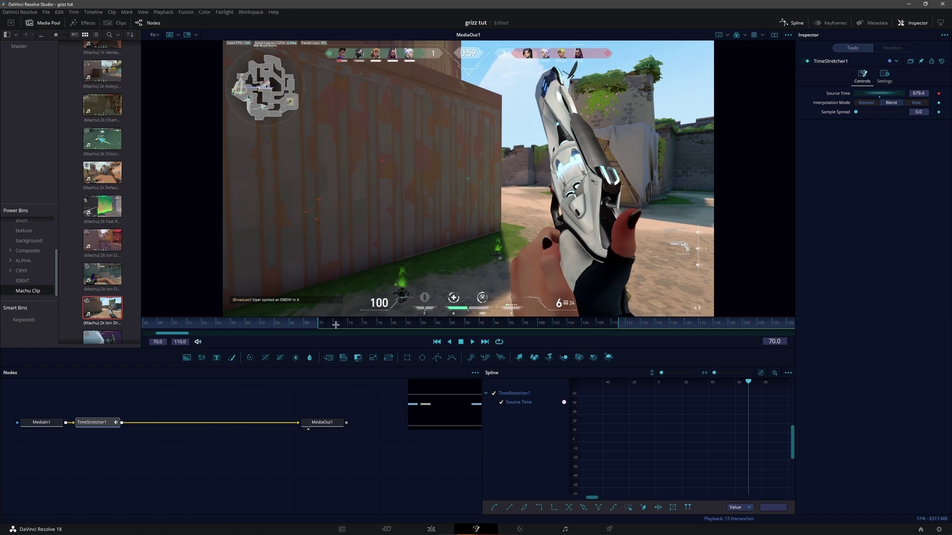
{"action": "left_click_drag", "start_coordinate": [336, 324], "coordinate": [623, 340]}
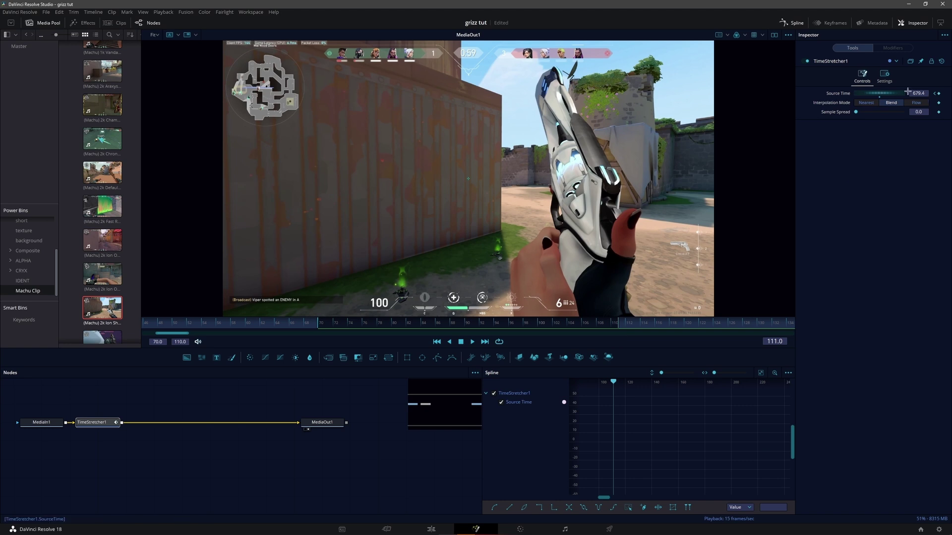
{"action": "left_click_drag", "start_coordinate": [911, 92], "coordinate": [947, 91]}
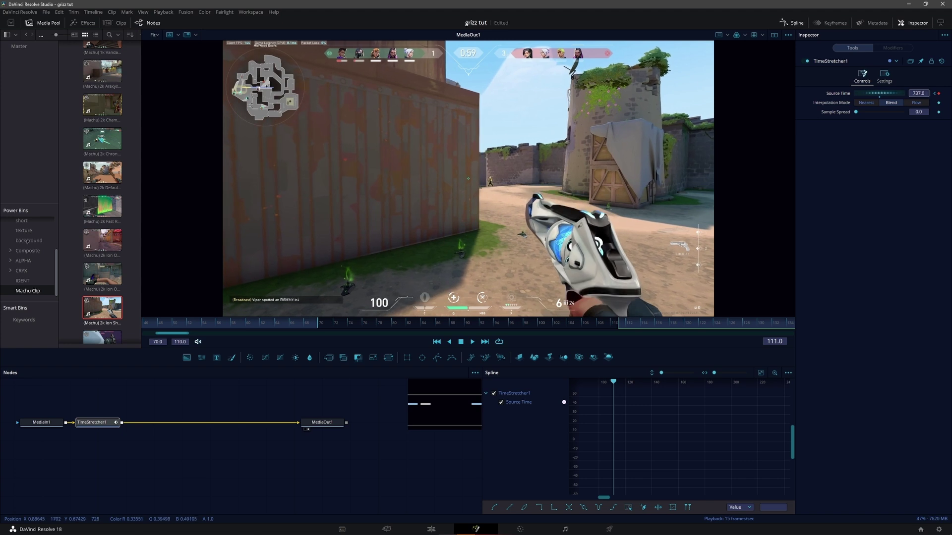
{"action": "left_click", "coordinate": [761, 373]}
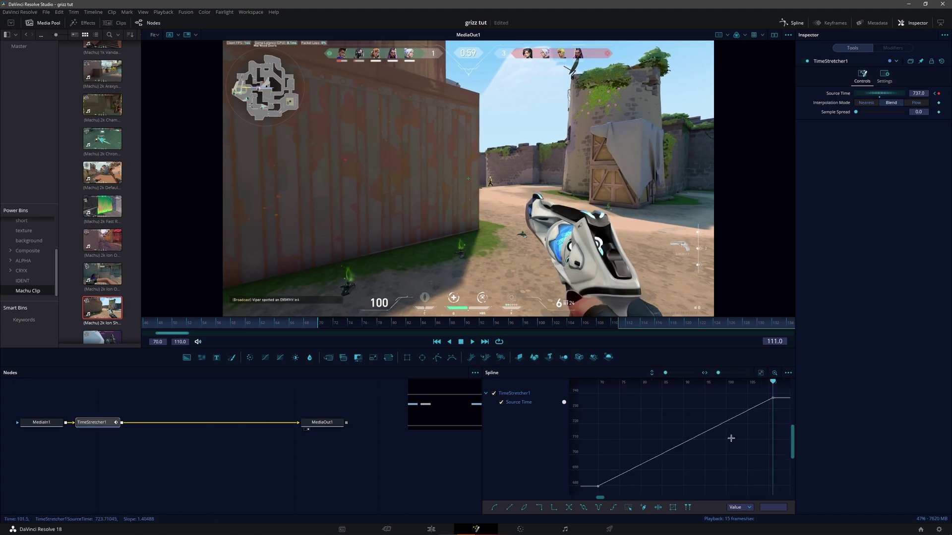
Add a middle Source Time keyframe of about 711.76 on frame 102
{"action": "key", "text": "Left"}
{"action": "key", "text": "Left"}
{"action": "key", "text": "Left"}
{"action": "key", "text": "Left"}
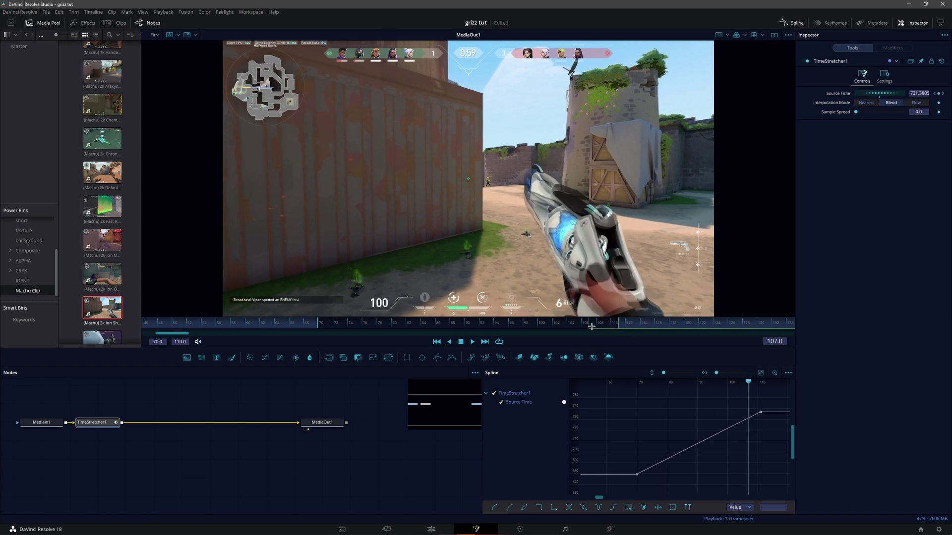
{"action": "left_click_drag", "start_coordinate": [590, 326], "coordinate": [558, 326]}
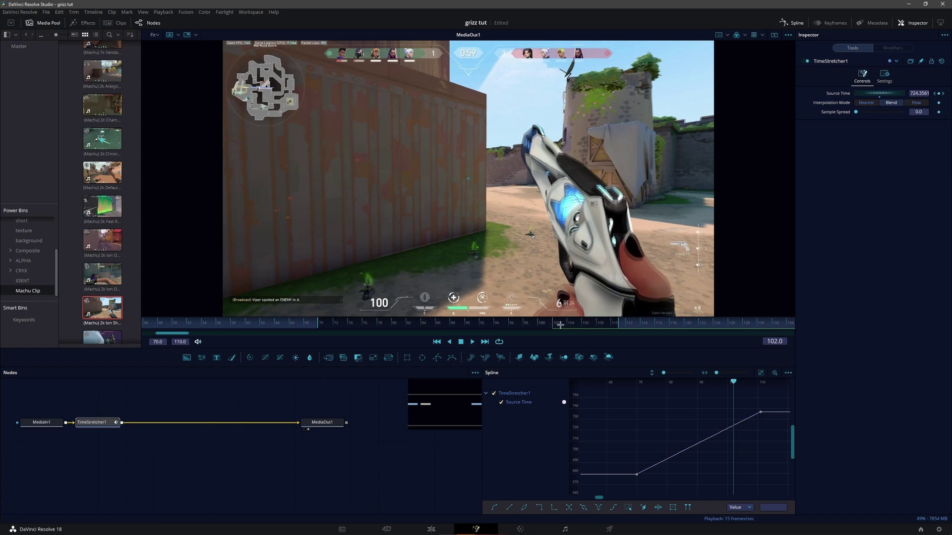
{"action": "mouse_move", "coordinate": [922, 94]}
{"action": "left_mouse_down"}
{"action": "mouse_move", "coordinate": [891, 93]}
{"action": "mouse_move", "coordinate": [923, 93]}
{"action": "left_mouse_up"}
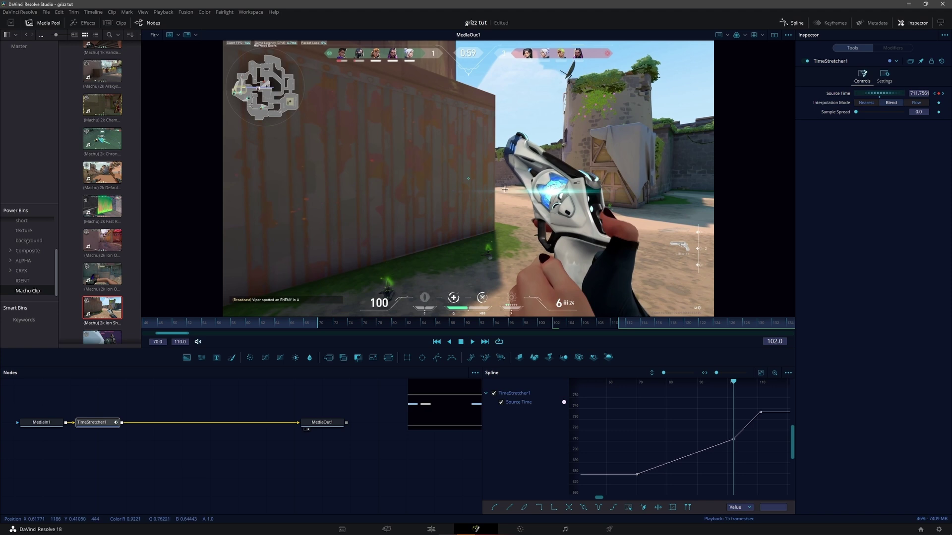
Select all three Source Time keyframes and smooth the curve between them
{"action": "left_click_drag", "start_coordinate": [741, 432], "coordinate": [714, 426]}
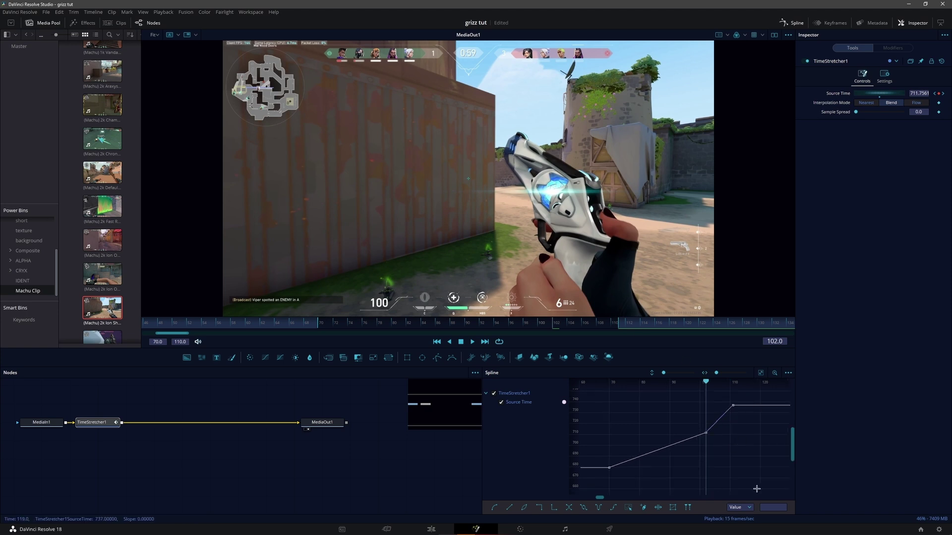
{"action": "scroll", "coordinate": [701, 455], "scroll_direction": "down", "scroll_amount": 2}
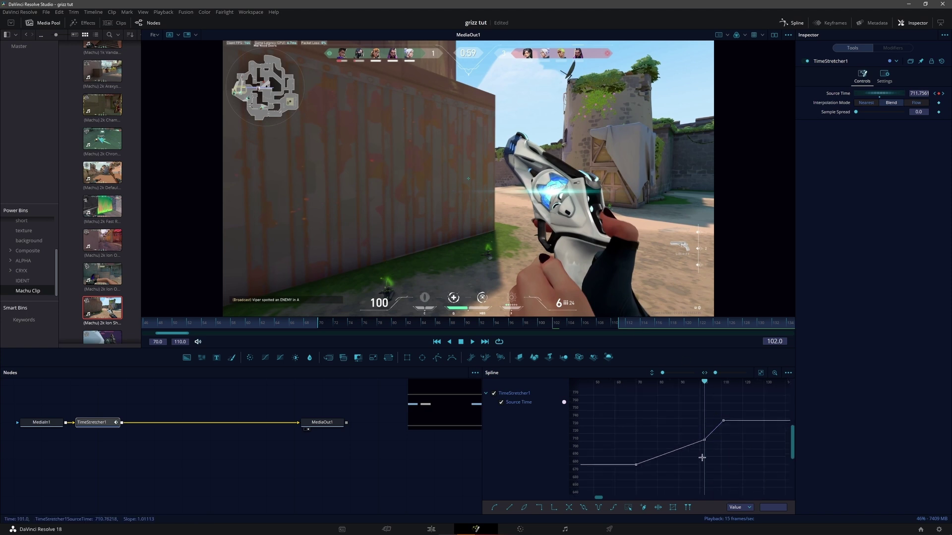
{"action": "left_click_drag", "start_coordinate": [700, 456], "coordinate": [693, 443]}
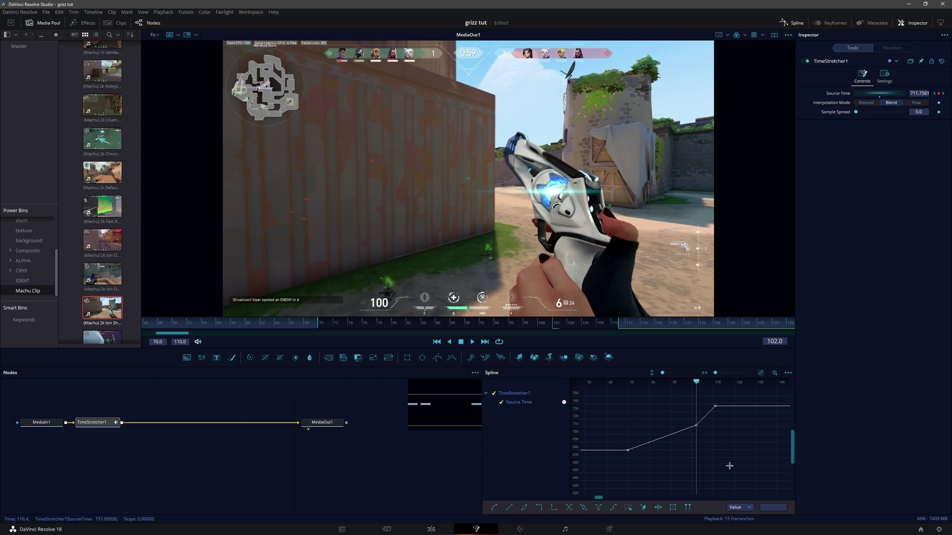
{"action": "left_click_drag", "start_coordinate": [743, 481], "coordinate": [608, 362]}
{"action": "key", "text": "shift+s"}
{"action": "scroll", "coordinate": [689, 452], "scroll_direction": "up", "scroll_amount": 2}
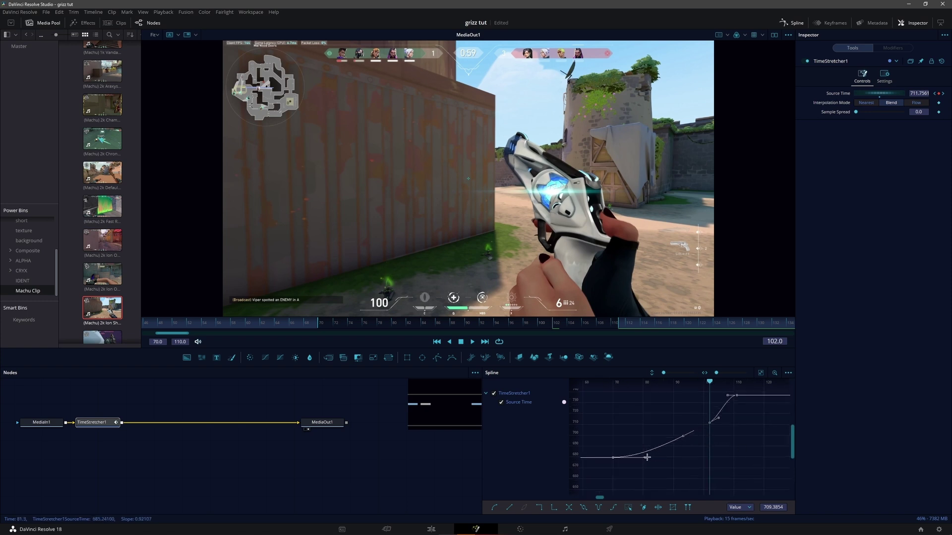
Shape the handles for a steep start, a long flat slowdown into the middle keyframe, and a steep rise into the last keyframe
{"action": "left_click_drag", "start_coordinate": [663, 464], "coordinate": [684, 466]}
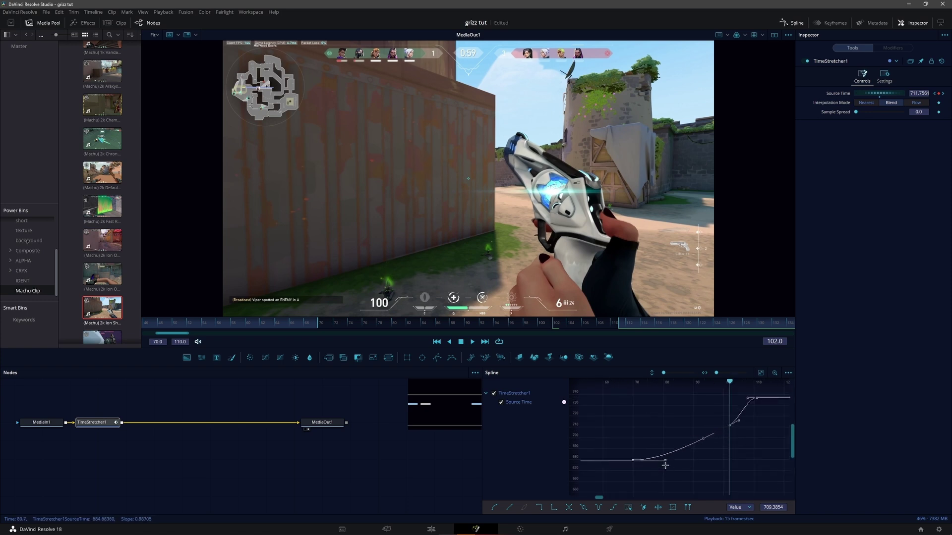
{"action": "left_click_drag", "start_coordinate": [663, 462], "coordinate": [641, 440]}
{"action": "left_click_drag", "start_coordinate": [700, 438], "coordinate": [621, 432]}
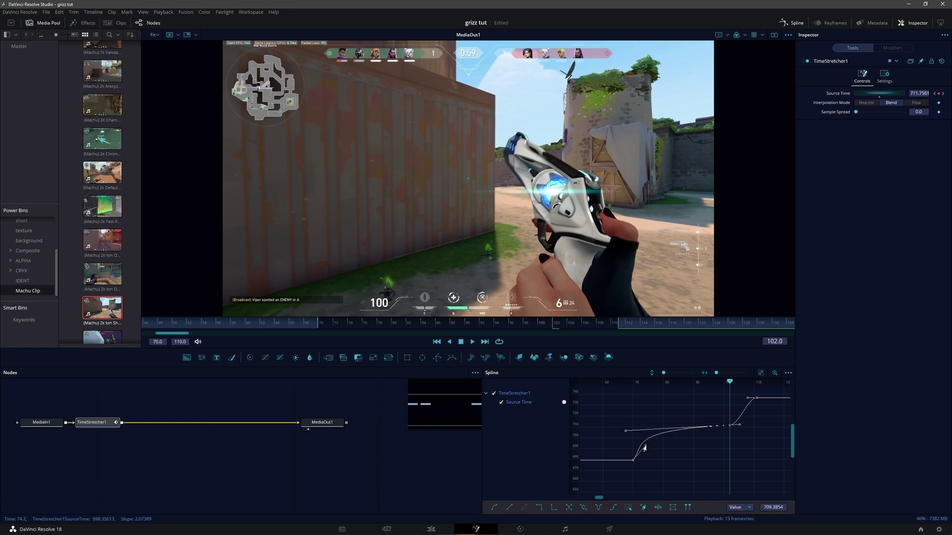
{"action": "left_click_drag", "start_coordinate": [678, 467], "coordinate": [662, 463]}
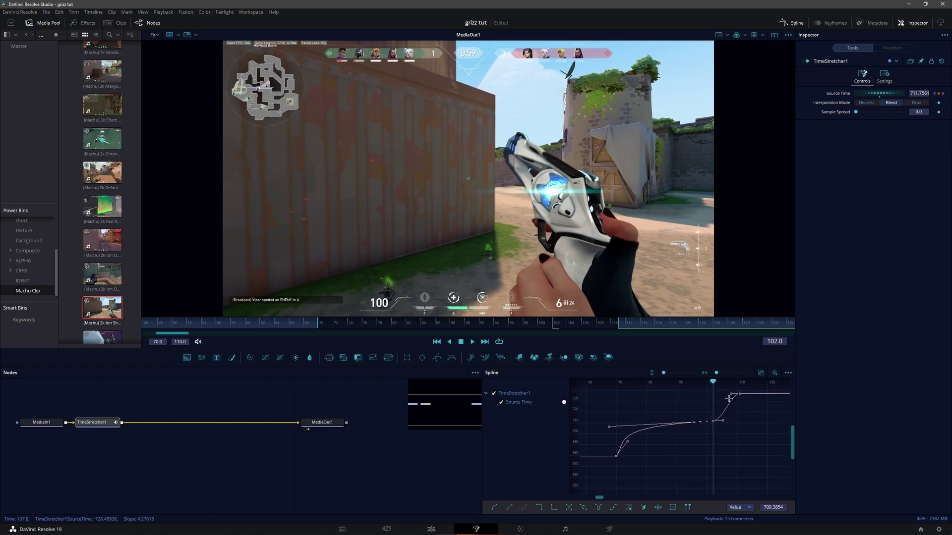
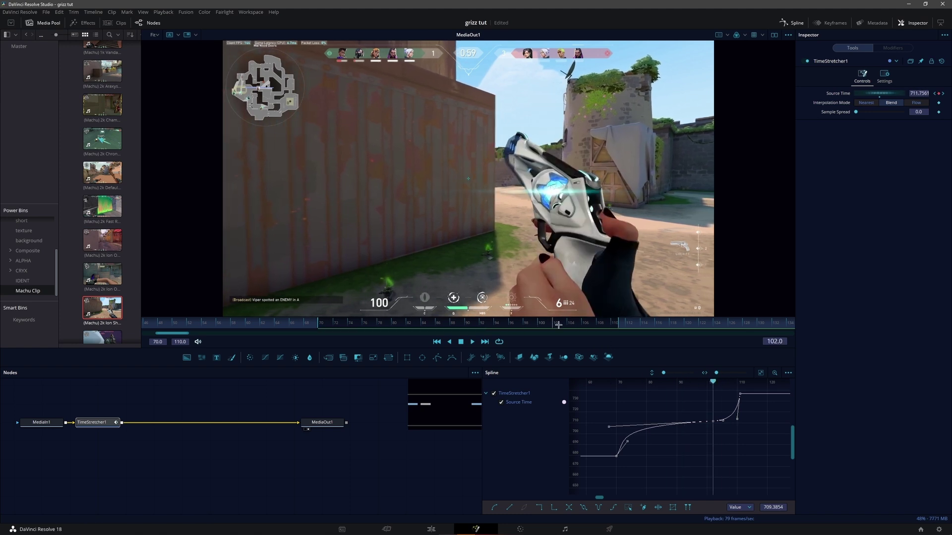
{"action": "left_click", "coordinate": [613, 325]}
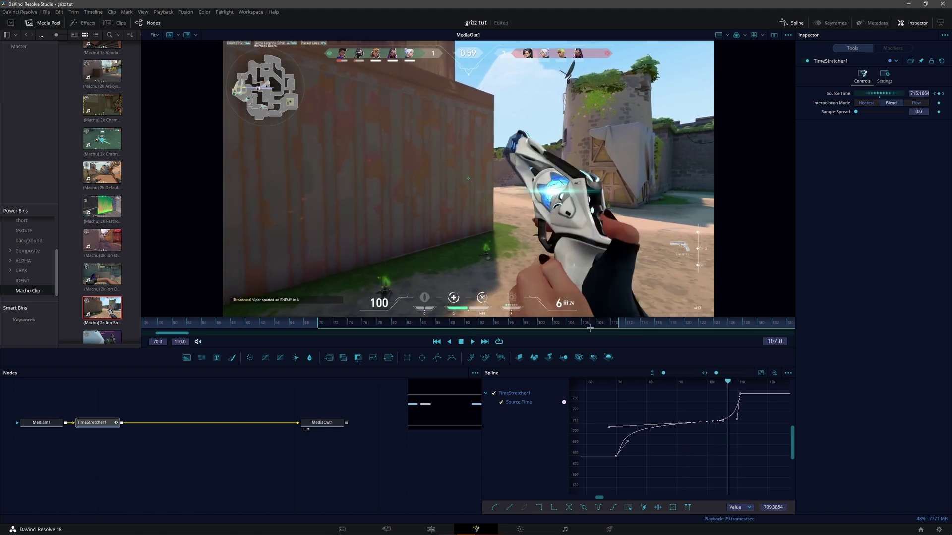
Return to the edit timeline and play the ramped segments from near the beginning
{"action": "left_click", "coordinate": [431, 529]}
{"action": "left_click_drag", "start_coordinate": [292, 421], "coordinate": [248, 420]}
{"action": "key", "text": "space"}
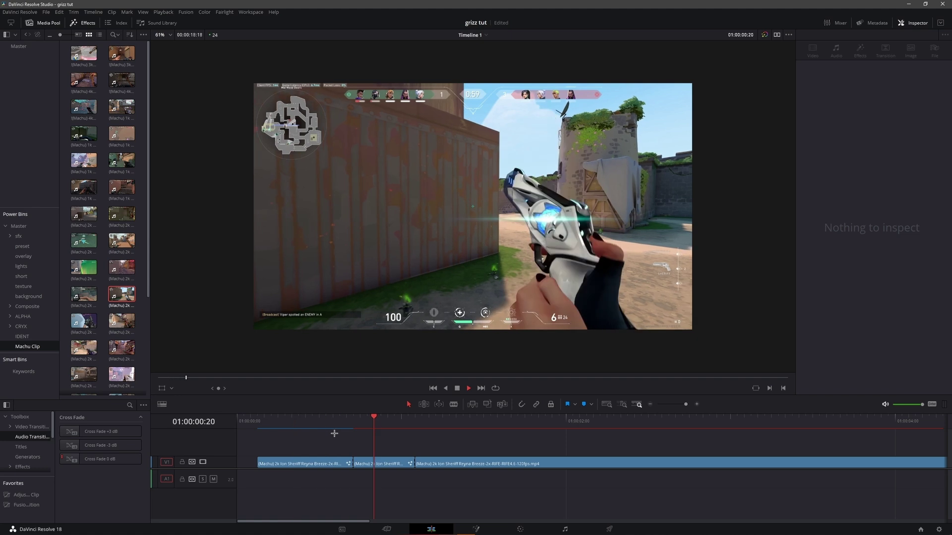
{"action": "key", "text": "space"}
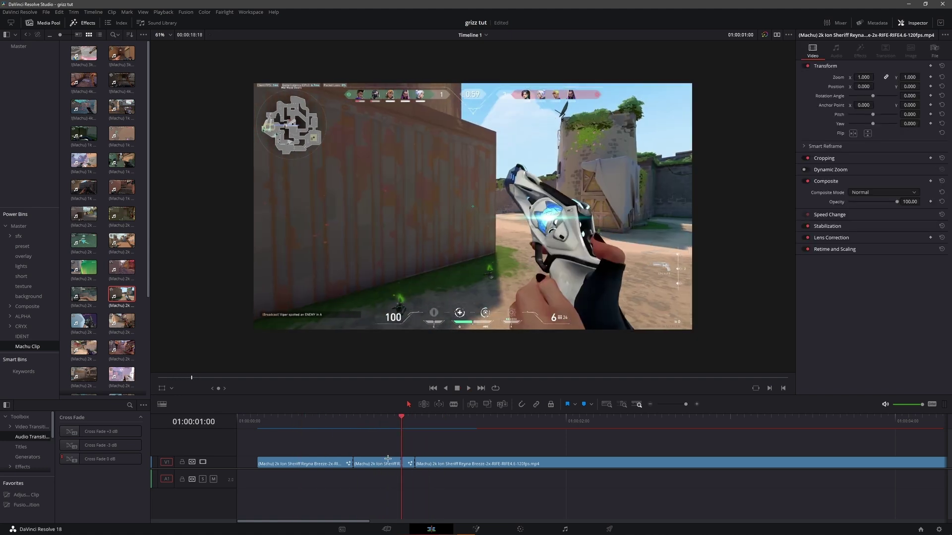
Reopen the second segment in Fusion and shorten the middle keyframe's long incoming handle slightly
{"action": "right_click", "coordinate": [390, 464]}
{"action": "left_click", "coordinate": [420, 323]}
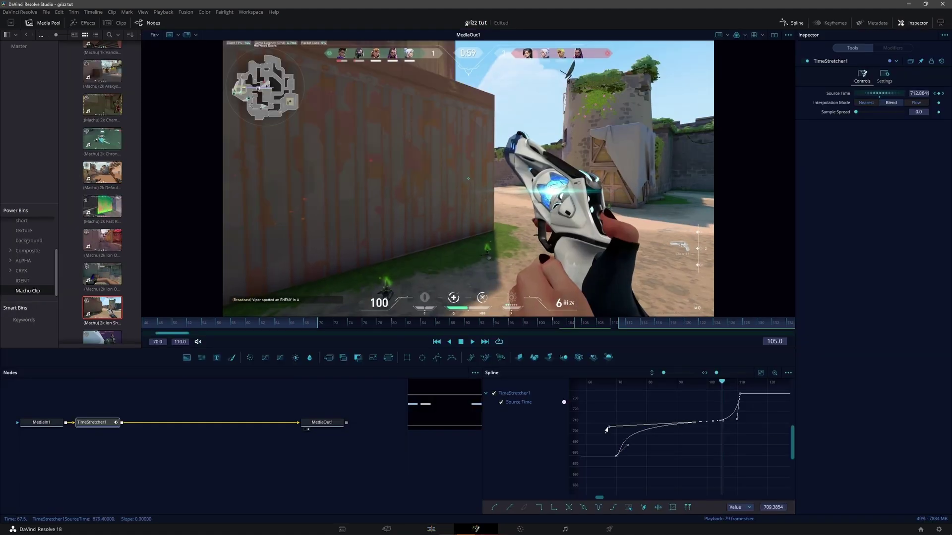
{"action": "left_click_drag", "start_coordinate": [606, 430], "coordinate": [617, 430]}
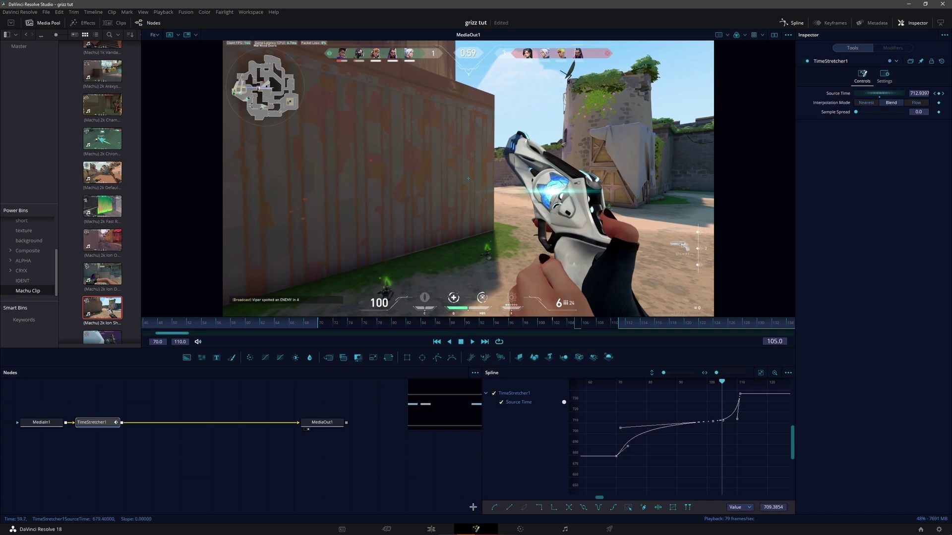
Play the first two ramps twice on the edit timeline to review the adjusted curve
{"action": "left_click", "coordinate": [431, 529]}
{"action": "left_click_drag", "start_coordinate": [347, 418], "coordinate": [271, 418]}
{"action": "key", "text": "space"}
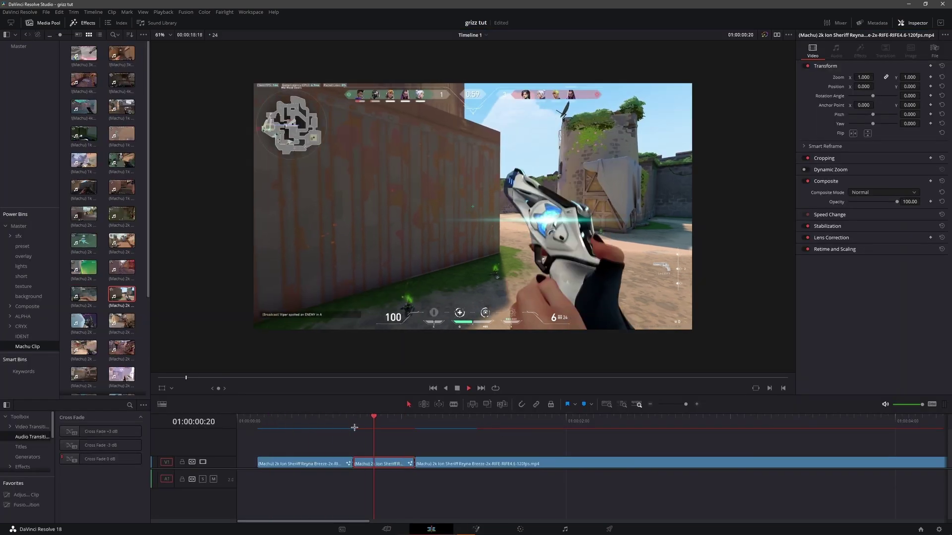
{"action": "key", "text": "space"}
{"action": "left_click_drag", "start_coordinate": [412, 425], "coordinate": [237, 425]}
{"action": "key", "text": "space"}
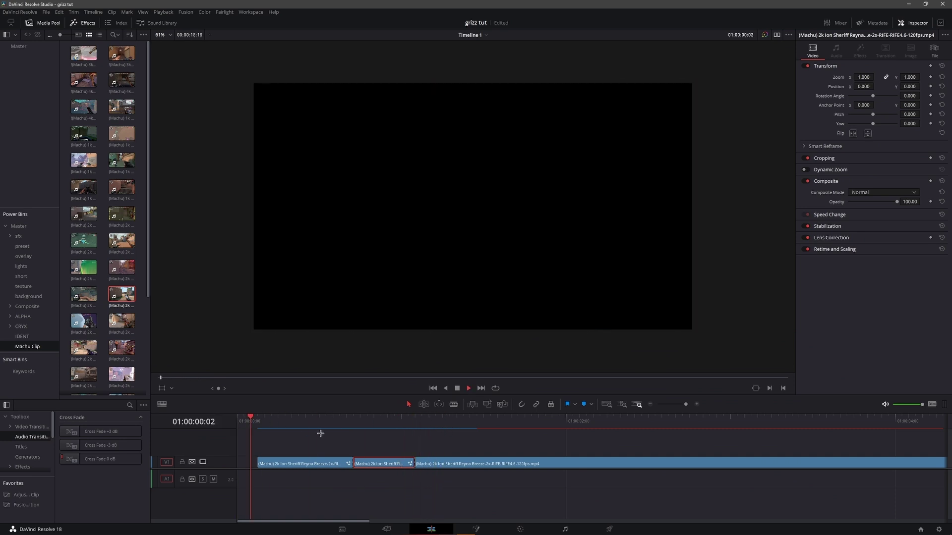
{"action": "key", "text": "space"}
Split the remaining gameplay clip just before 01:00:01:12 to make a third segment for Fusion
{"action": "left_click_drag", "start_coordinate": [463, 423], "coordinate": [482, 464]}
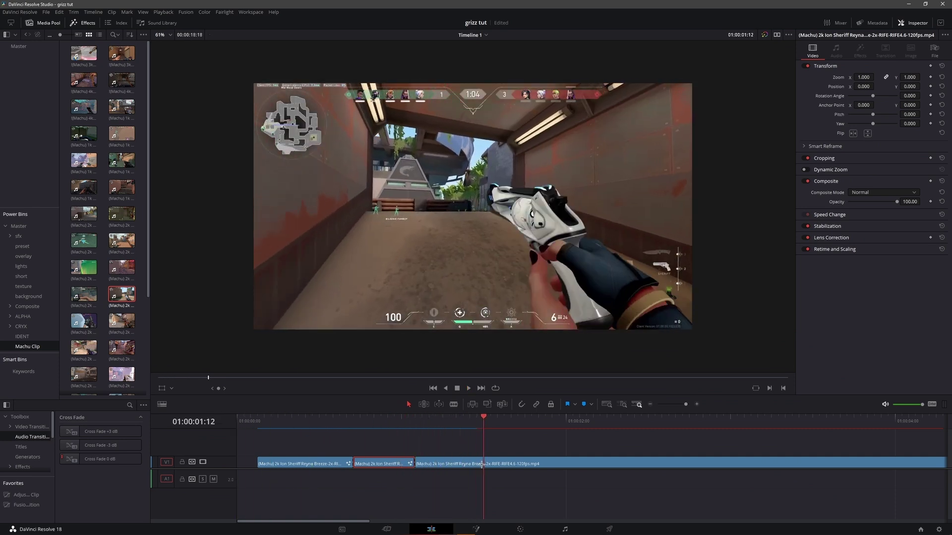
{"action": "right_click", "coordinate": [482, 465]}
{"action": "left_click", "coordinate": [496, 341]}
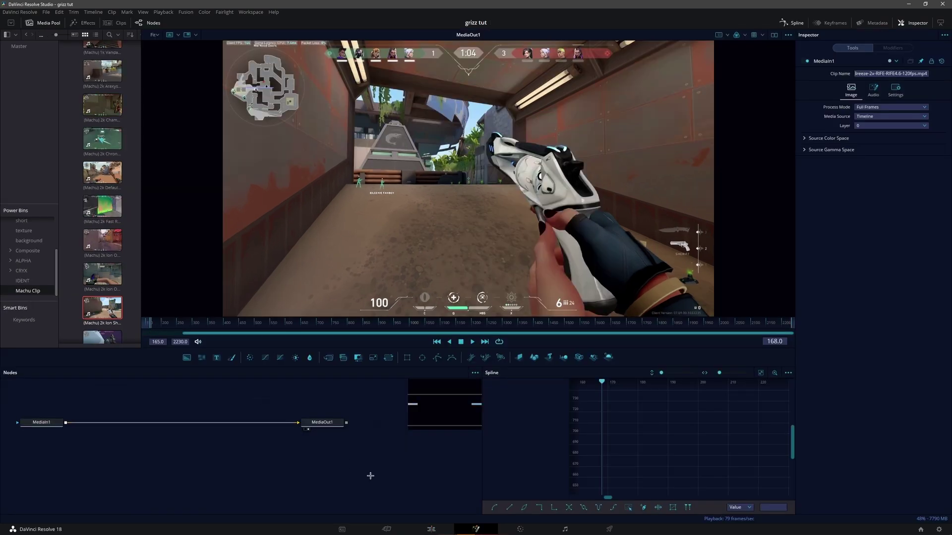
{"action": "left_click", "coordinate": [431, 530]}
Insert a TimeStretcher on the third segment and keyframe its Source Time at 839.0 on frame 115 and 863.8 on frame 161
{"action": "left_click", "coordinate": [48, 421]}
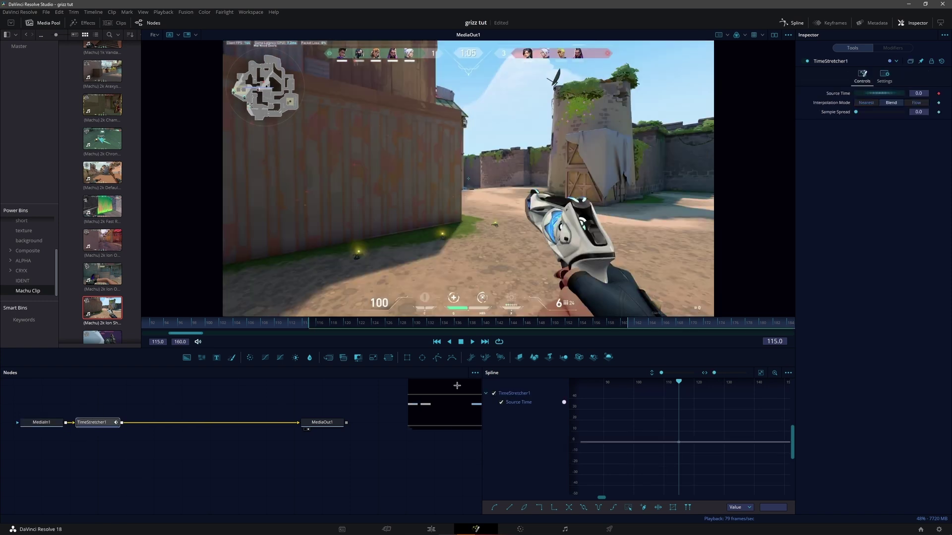
{"action": "left_click_drag", "start_coordinate": [918, 93], "coordinate": [951, 93]}
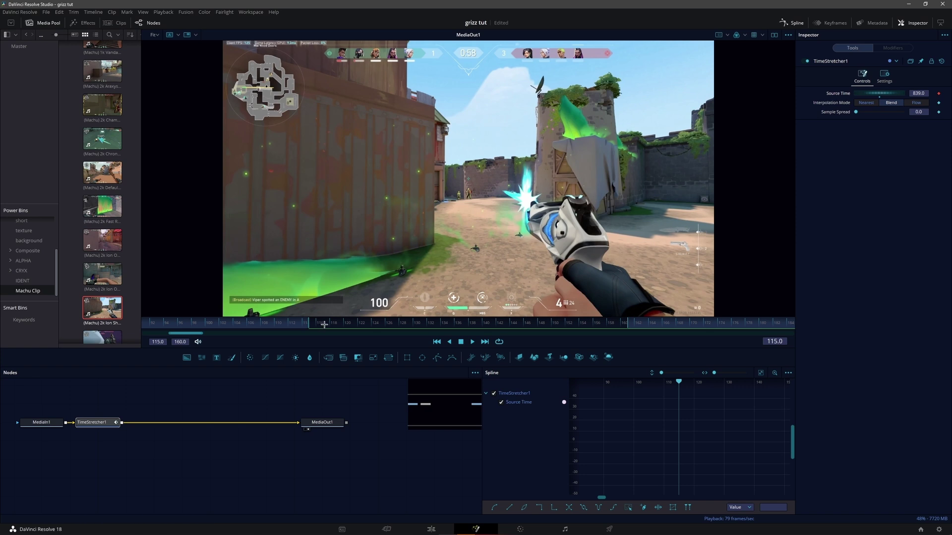
{"action": "left_click_drag", "start_coordinate": [323, 324], "coordinate": [629, 323]}
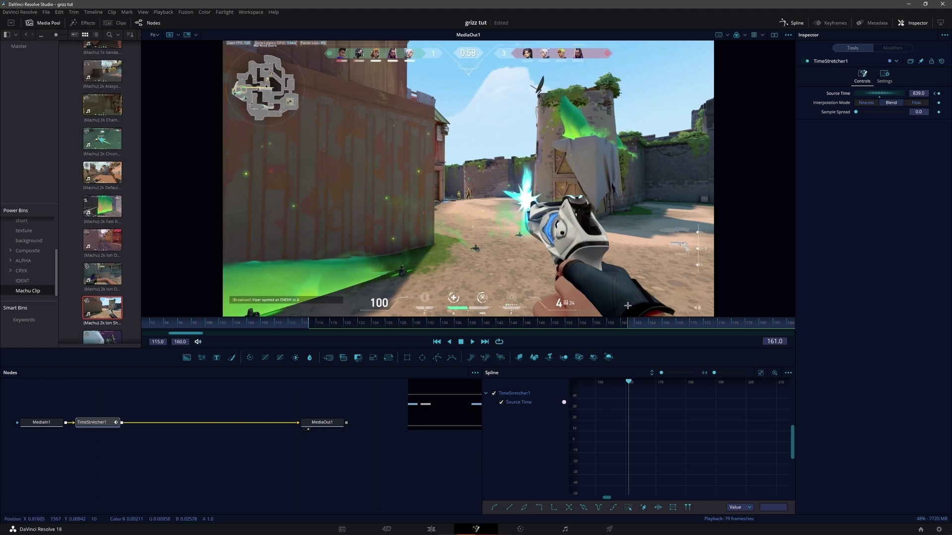
{"action": "left_click_drag", "start_coordinate": [919, 94], "coordinate": [951, 93]}
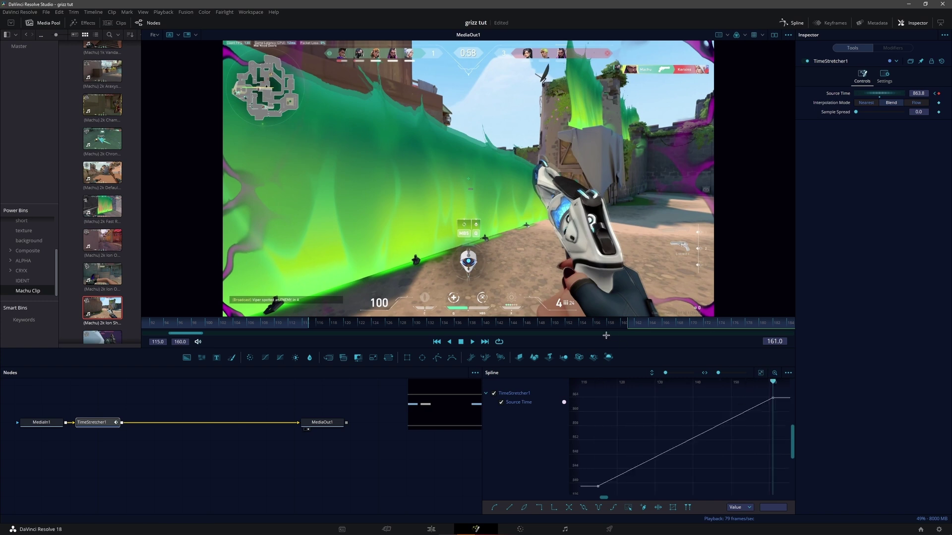
Add a middle Source Time keyframe of about 857.81 on frame 151 and fit the curve in the spline view
{"action": "left_click", "coordinate": [584, 323]}
{"action": "left_click_drag", "start_coordinate": [584, 327], "coordinate": [558, 328]}
{"action": "scroll", "coordinate": [723, 444], "scroll_direction": "down", "scroll_amount": 2}
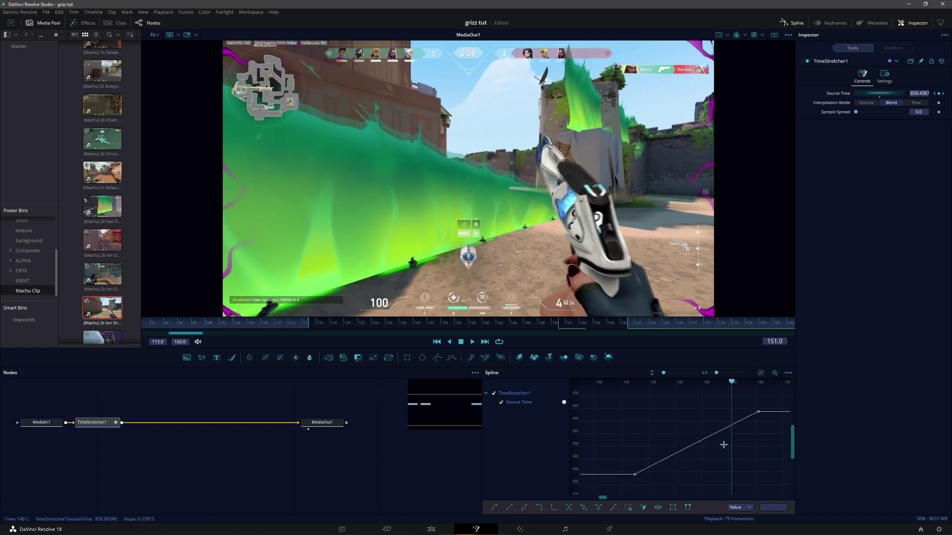
{"action": "scroll", "coordinate": [718, 444], "scroll_direction": "right", "scroll_amount": 2}
{"action": "scroll", "coordinate": [717, 443], "scroll_direction": "down", "scroll_amount": 2}
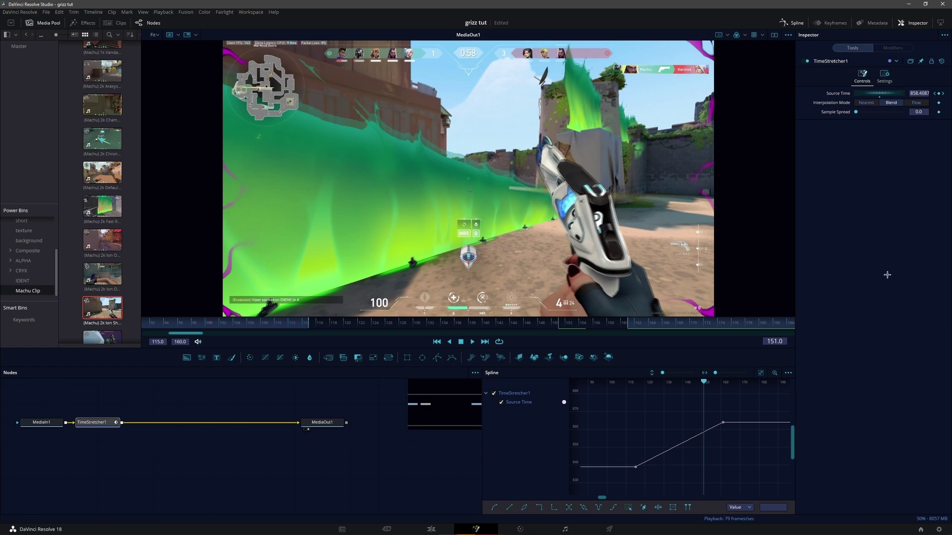
{"action": "mouse_move", "coordinate": [921, 94]}
{"action": "left_mouse_down"}
{"action": "mouse_move", "coordinate": [811, 94]}
{"action": "mouse_move", "coordinate": [919, 93]}
{"action": "left_mouse_up"}
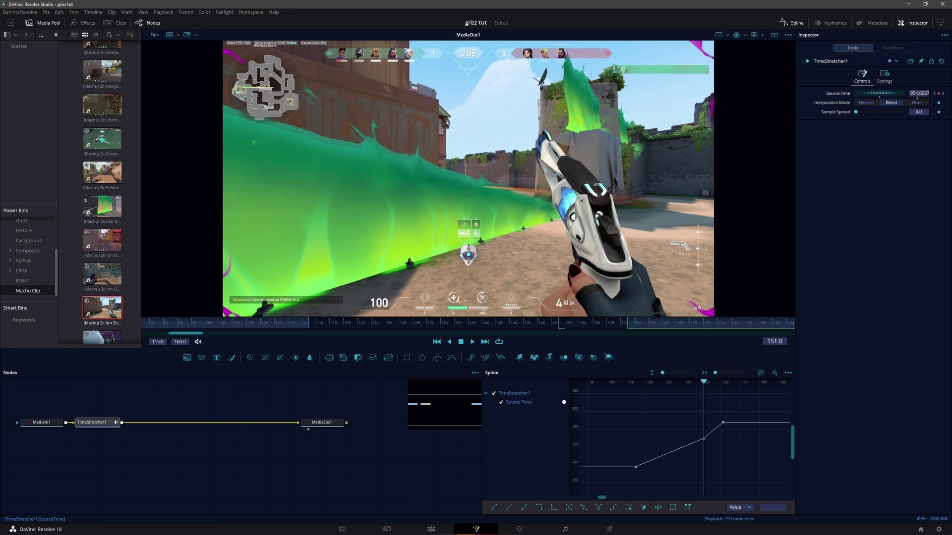
{"action": "left_click_drag", "start_coordinate": [918, 94], "coordinate": [920, 93]}
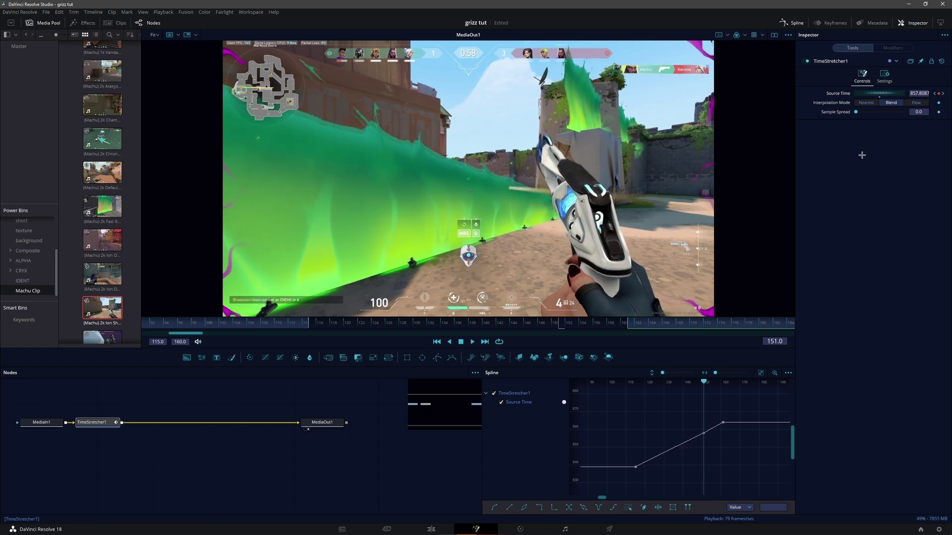
{"action": "left_click", "coordinate": [761, 374]}
{"action": "scroll", "coordinate": [709, 458], "scroll_direction": "down", "scroll_amount": 2}
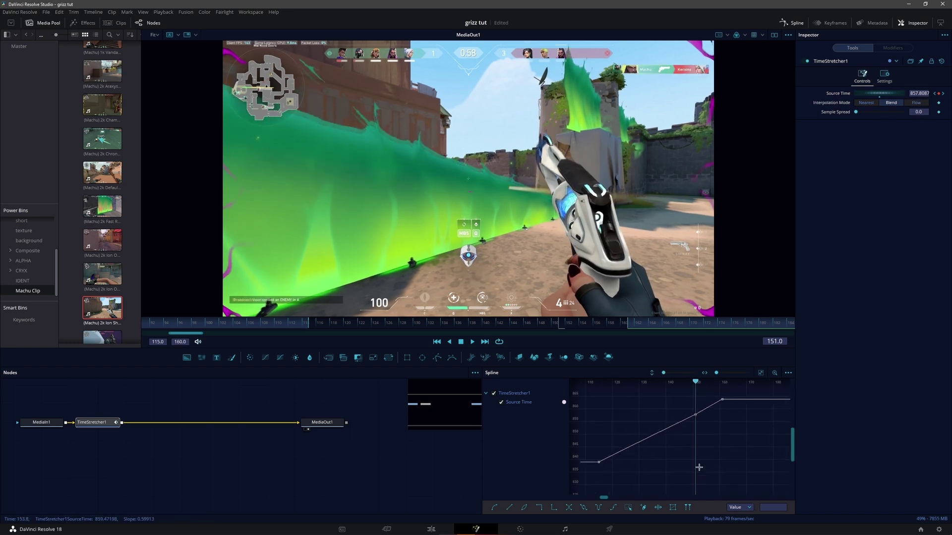
Smooth all Source Time keyframes on the third segment and shape the handles into a steep start, flat middle and steep end
{"action": "left_click_drag", "start_coordinate": [744, 472], "coordinate": [596, 396]}
{"action": "key", "text": "s"}
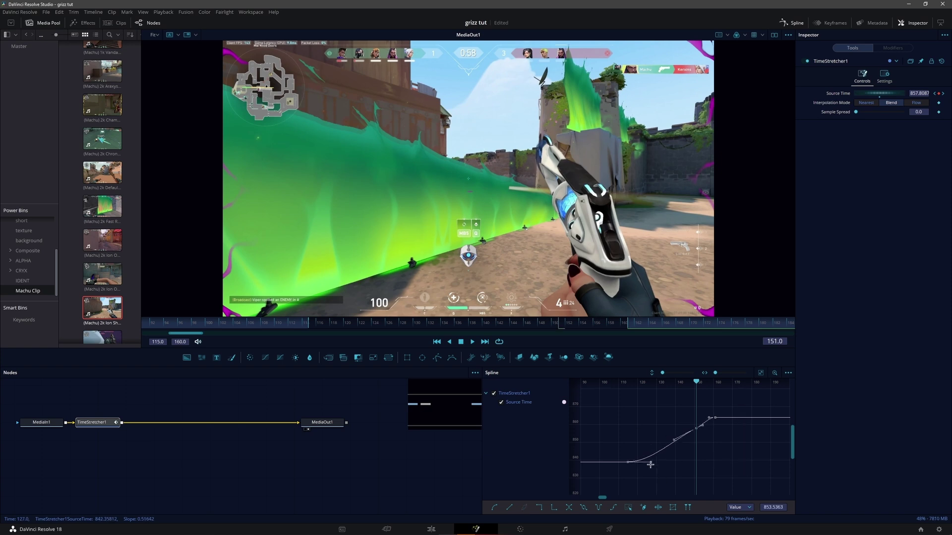
{"action": "scroll", "coordinate": [661, 471], "scroll_direction": "up", "scroll_amount": 2}
{"action": "left_click_drag", "start_coordinate": [661, 463], "coordinate": [640, 459]}
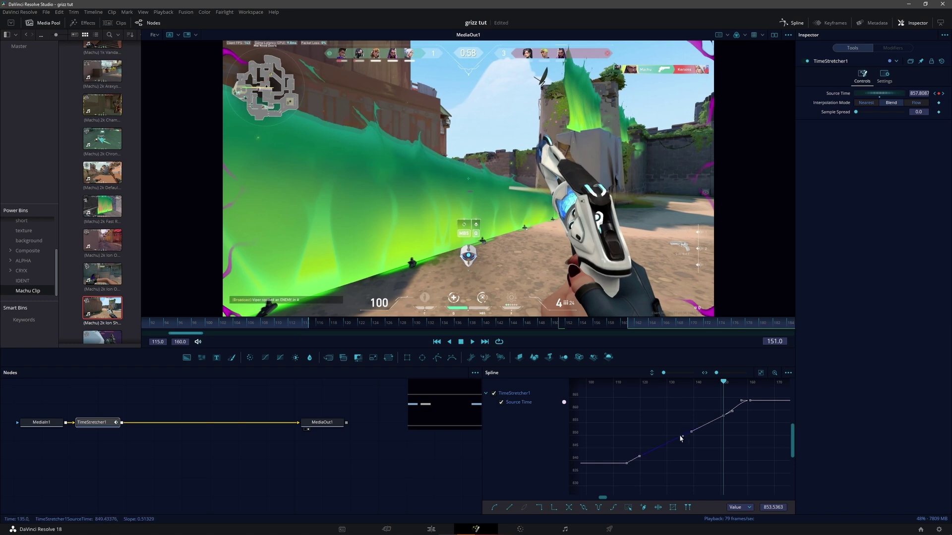
{"action": "left_click_drag", "start_coordinate": [689, 434], "coordinate": [611, 425]}
{"action": "mouse_move", "coordinate": [637, 458]}
{"action": "left_mouse_down"}
{"action": "mouse_move", "coordinate": [642, 444]}
{"action": "mouse_move", "coordinate": [640, 451]}
{"action": "left_mouse_up"}
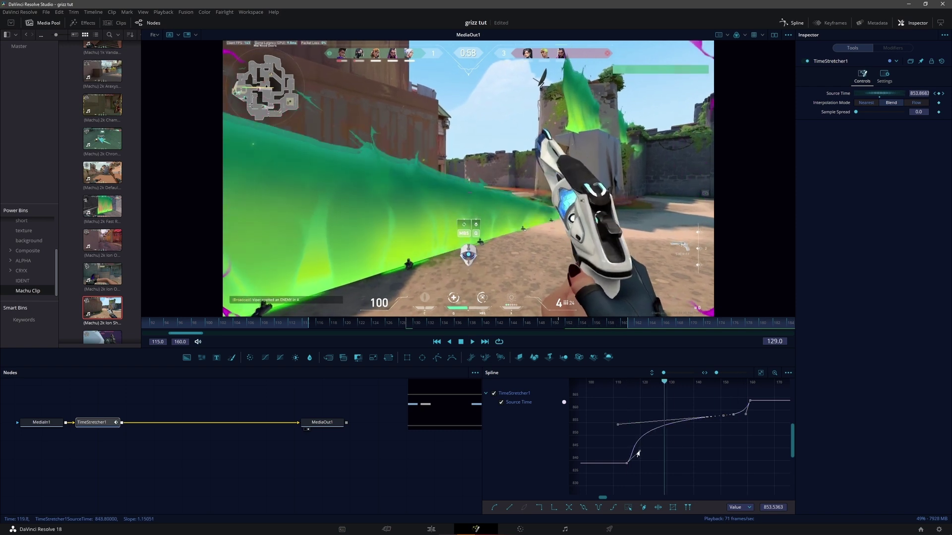
Return to the edit timeline and play the three ramps from near the start to review them
{"action": "left_click", "coordinate": [430, 529]}
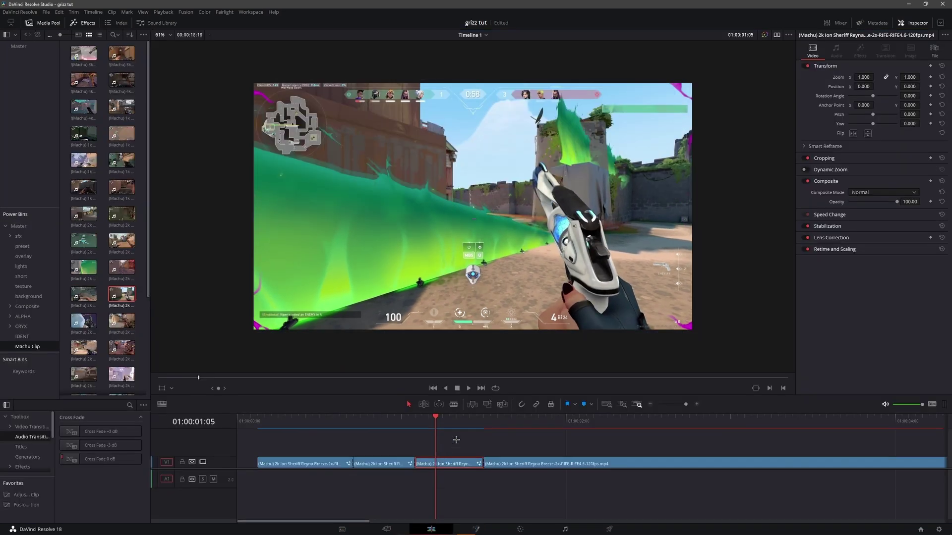
{"action": "left_click", "coordinate": [356, 418]}
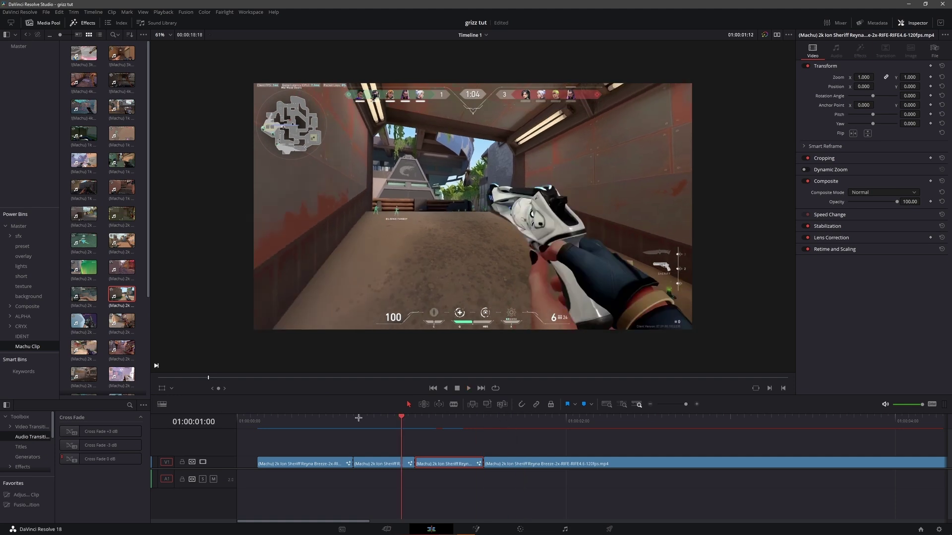
{"action": "left_click", "coordinate": [288, 419]}
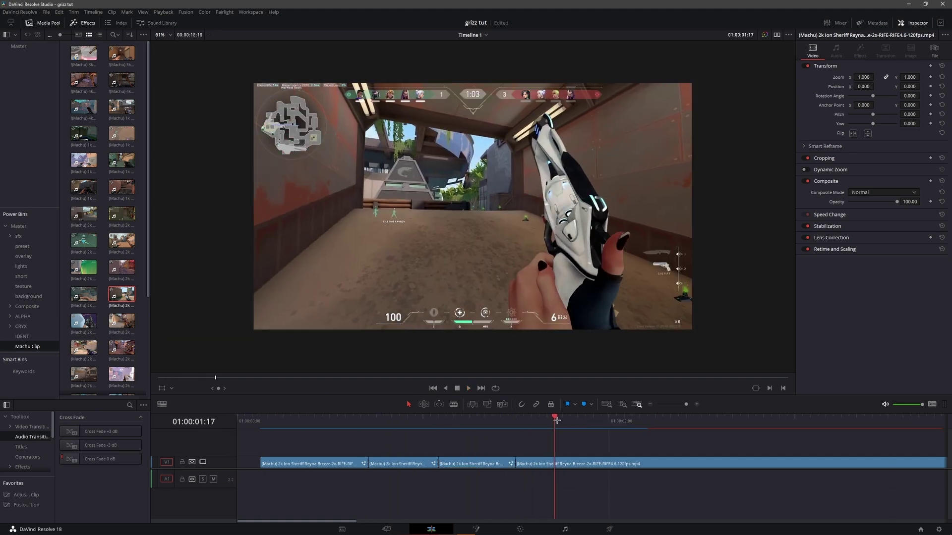
Split the remaining gameplay clip at 01:00:01:16 to make a fourth segment
{"action": "left_click_drag", "start_coordinate": [556, 420], "coordinate": [562, 422]}
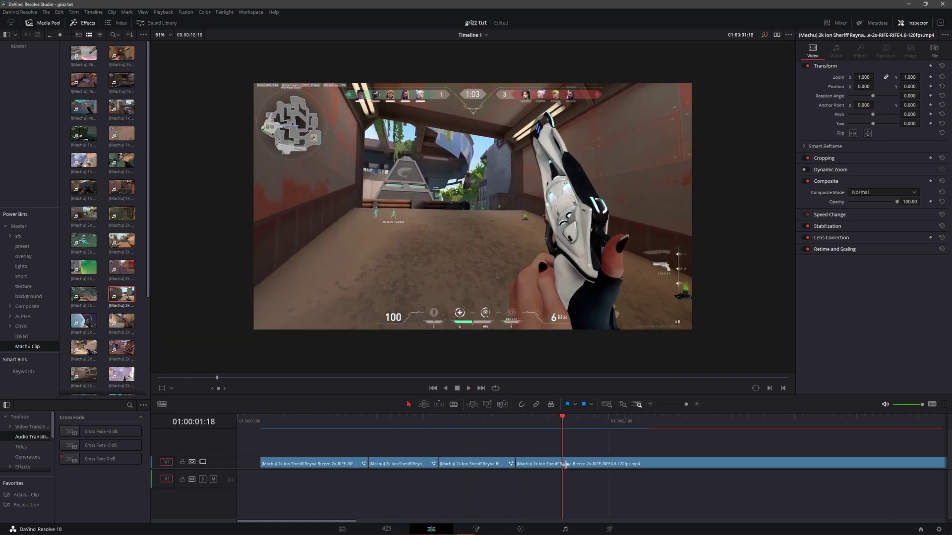
{"action": "key", "text": "Left"}
{"action": "key", "text": "Left"}
{"action": "key", "text": "Right"}
{"action": "key", "text": "Left"}
{"action": "key", "text": "ctrl+b"}
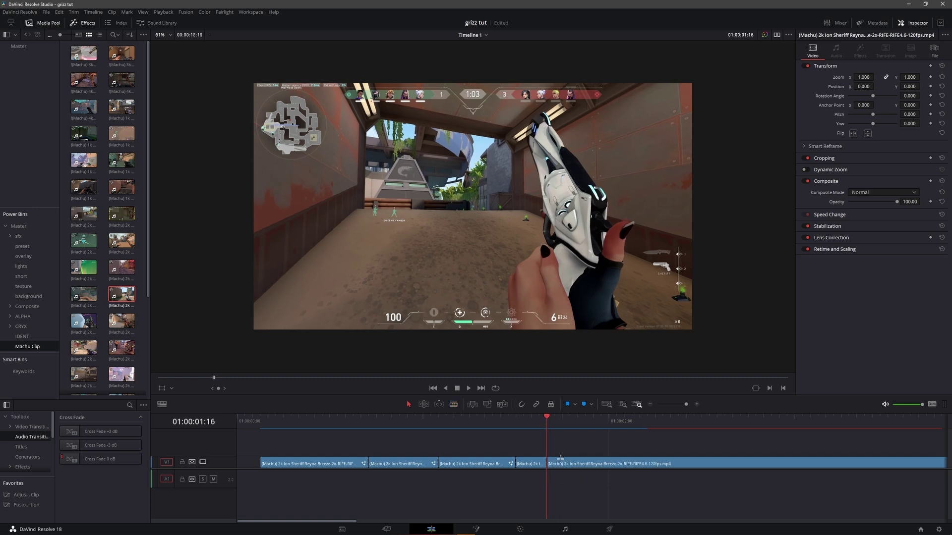
Split the gameplay clip again at 01:00:01:20 and delete everything after that cut
{"action": "left_click_drag", "start_coordinate": [566, 418], "coordinate": [576, 422]}
{"action": "key", "text": "b"}
{"action": "left_click", "coordinate": [583, 461]}
{"action": "key", "text": "a"}
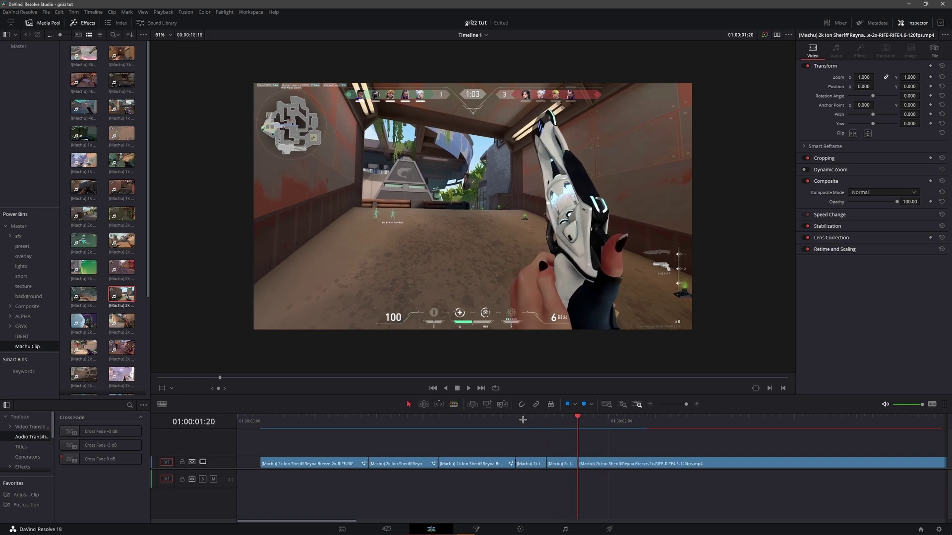
{"action": "left_click", "coordinate": [523, 420]}
{"action": "left_click", "coordinate": [609, 462]}
{"action": "key", "text": "Delete"}
Add a TimeStretcher to the fourth segment in Fusion and keyframe Source Time at 1314.0 on frame 165 and 1378.1 on frame 181
{"action": "right_click", "coordinate": [534, 462]}
{"action": "left_click", "coordinate": [573, 328]}
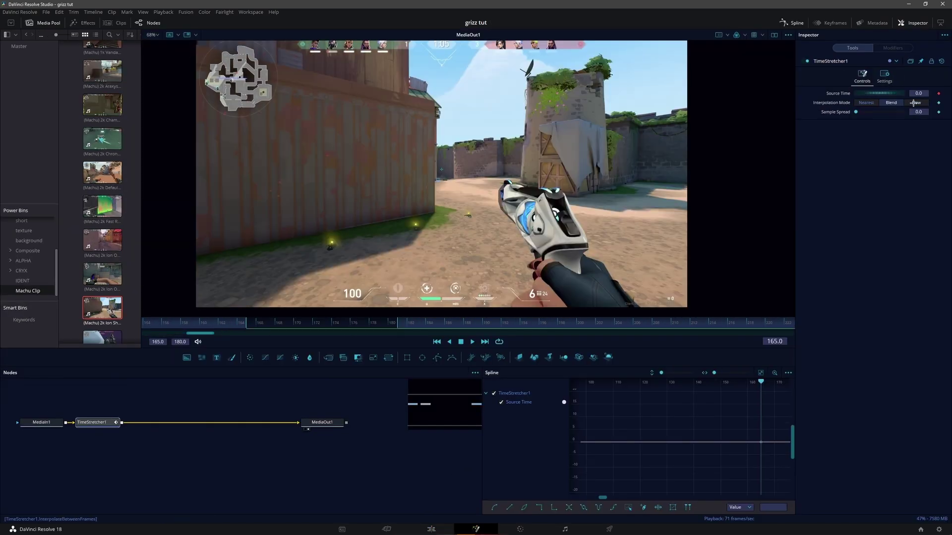
{"action": "left_click_drag", "start_coordinate": [918, 94], "coordinate": [932, 93]}
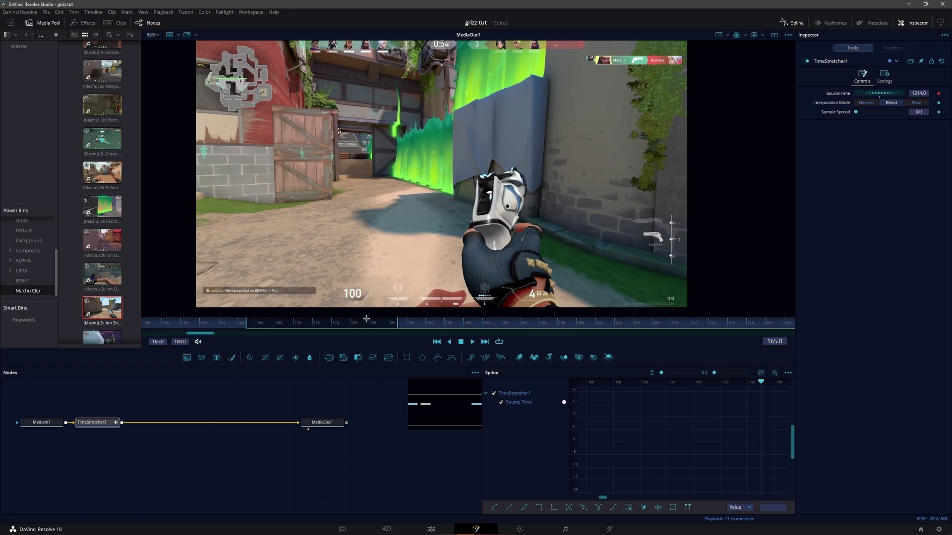
{"action": "left_click_drag", "start_coordinate": [262, 324], "coordinate": [397, 334]}
{"action": "left_click_drag", "start_coordinate": [919, 93], "coordinate": [947, 93]}
{"action": "mouse_move", "coordinate": [918, 94]}
{"action": "left_mouse_down"}
{"action": "mouse_move", "coordinate": [939, 93]}
{"action": "mouse_move", "coordinate": [925, 90]}
{"action": "left_mouse_up"}
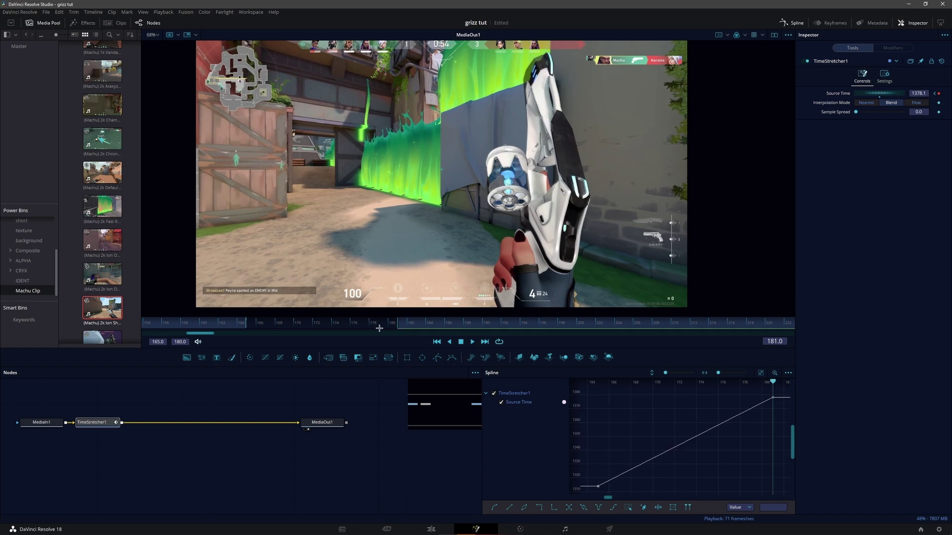
Add a middle Source Time keyframe of about 1365.875 on frame 177 and fit the curve in the spline view
{"action": "left_click_drag", "start_coordinate": [380, 324], "coordinate": [364, 320]}
{"action": "left_click_drag", "start_coordinate": [917, 94], "coordinate": [925, 93]}
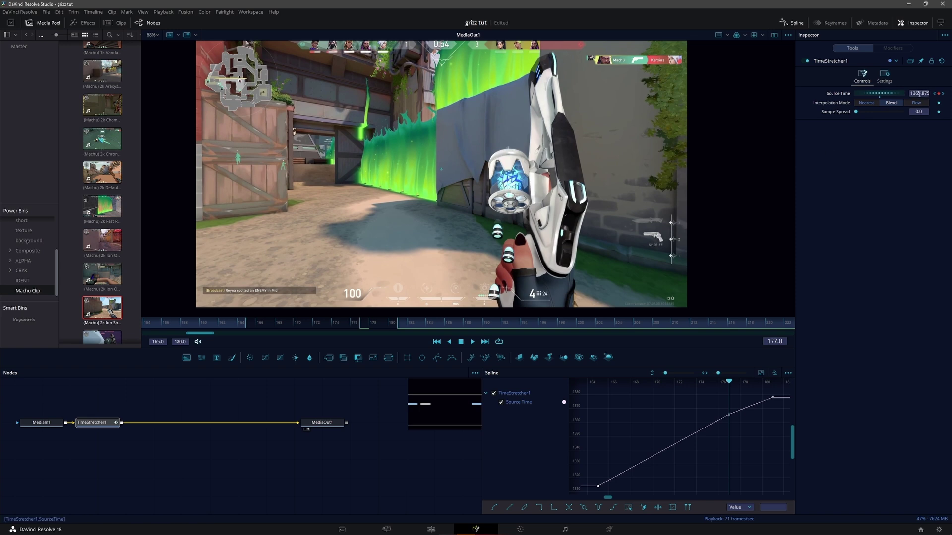
{"action": "left_click", "coordinate": [761, 373]}
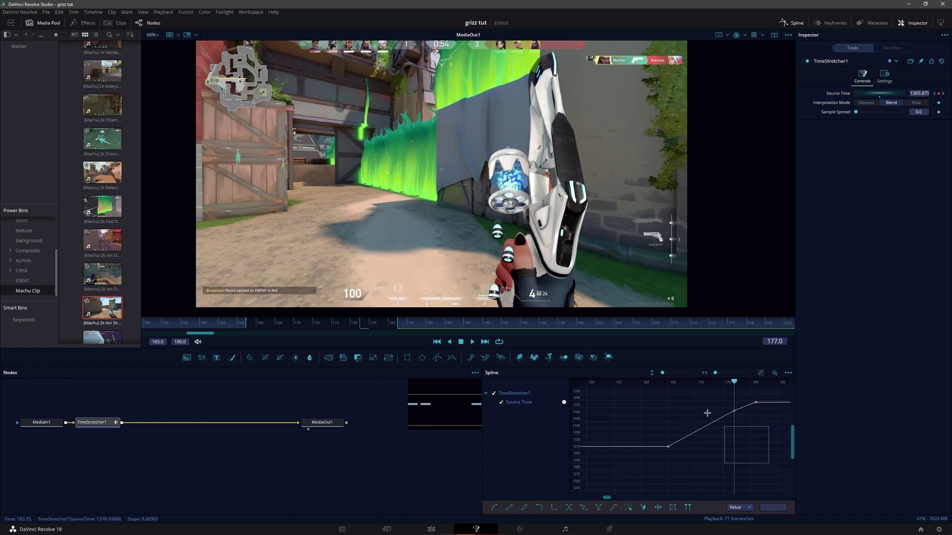
Smooth the fourth segment's keyframes, shape the handles for a fast start, slow middle and fast end, and preview the ramp
{"action": "left_click_drag", "start_coordinate": [708, 413], "coordinate": [655, 390]}
{"action": "key", "text": "shift+s"}
{"action": "scroll", "coordinate": [691, 450], "scroll_direction": "up", "scroll_amount": 2}
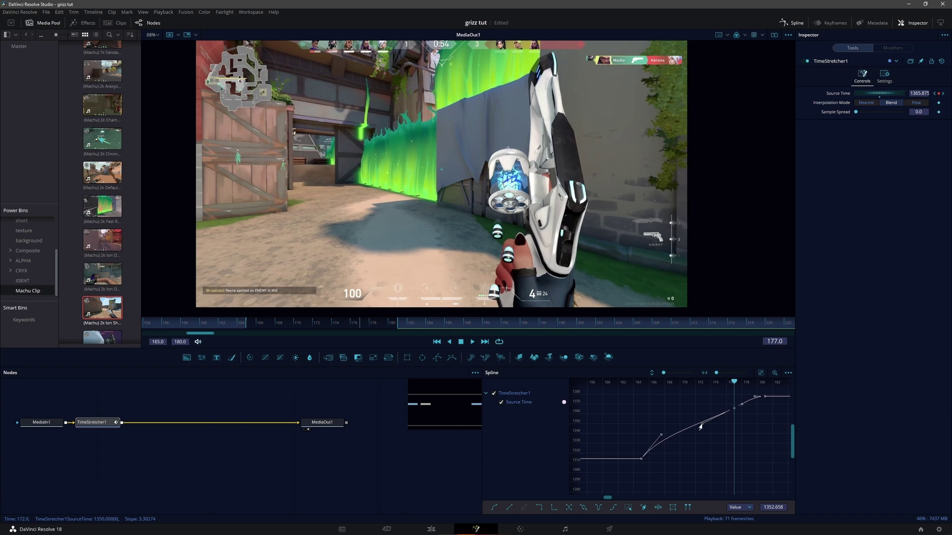
{"action": "left_click_drag", "start_coordinate": [701, 425], "coordinate": [670, 441]}
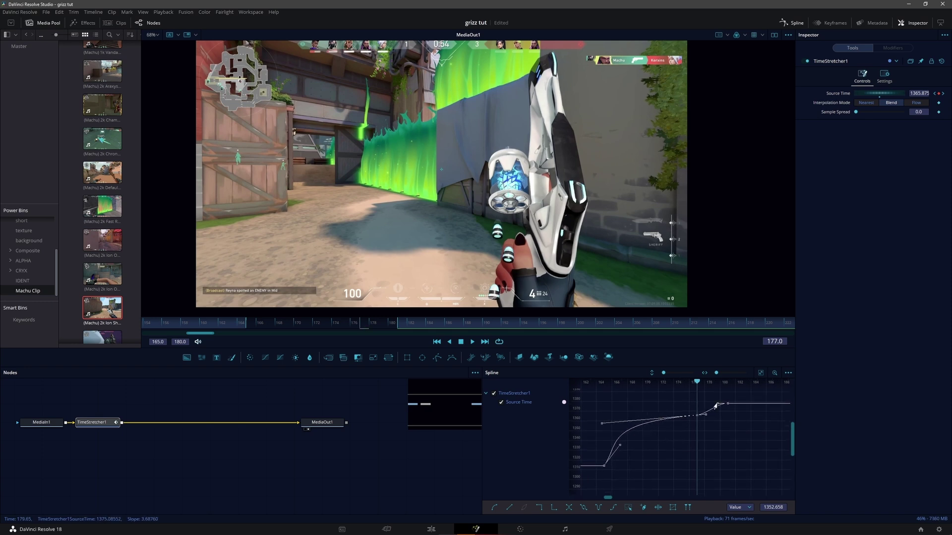
{"action": "key", "text": "space"}
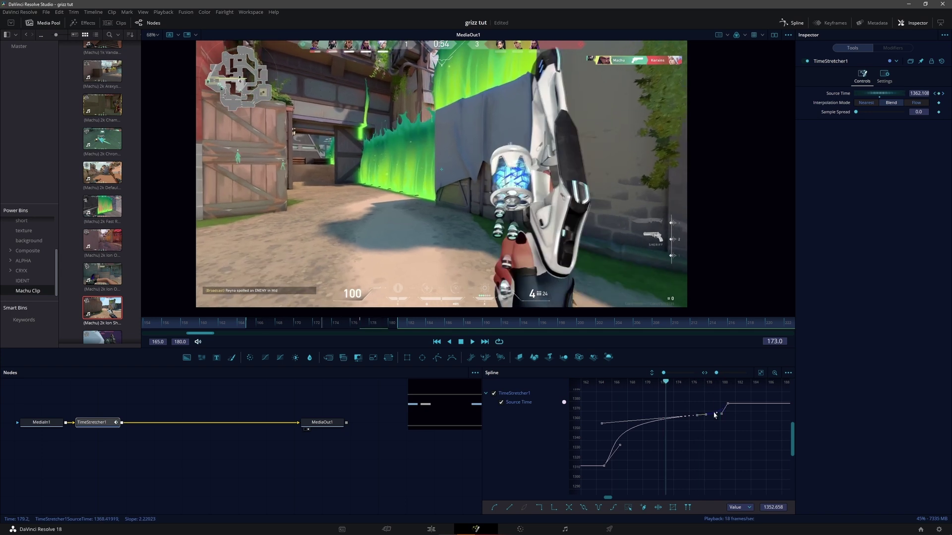
{"action": "left_click_drag", "start_coordinate": [298, 321], "coordinate": [246, 321]}
{"action": "key", "text": "ctrl+a"}
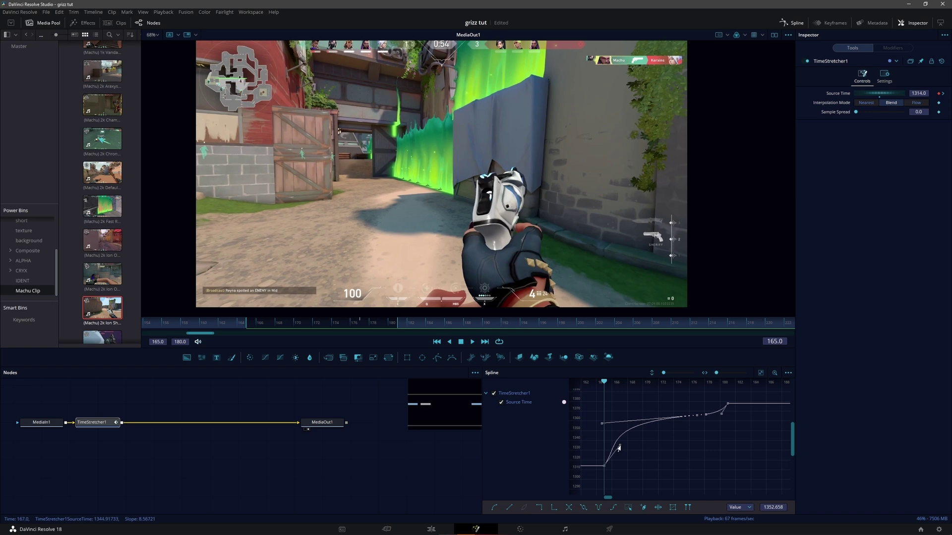
{"action": "left_click_drag", "start_coordinate": [600, 426], "coordinate": [614, 425]}
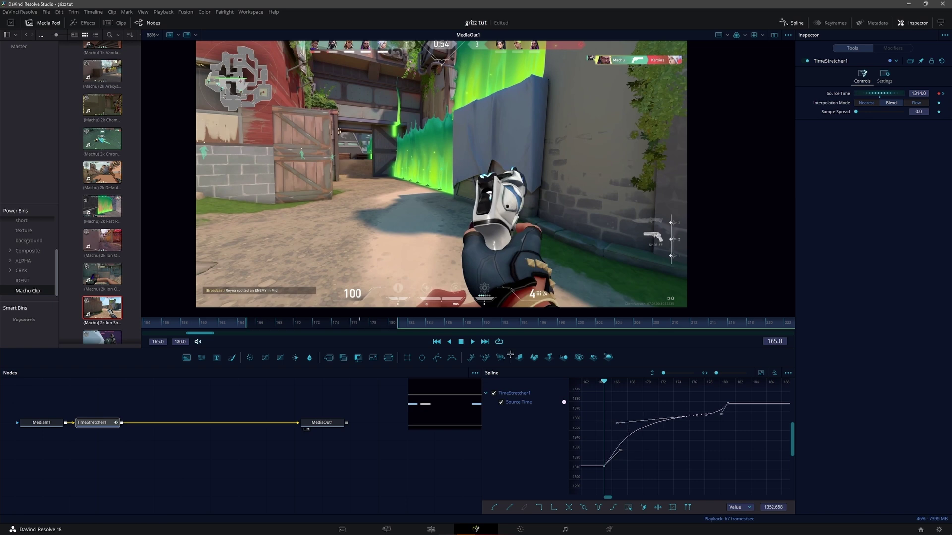
Set the middle Source Time keyframe on frame 177 to about 1359.875 and preview the ramp
{"action": "mouse_move", "coordinate": [353, 327]}
{"action": "left_mouse_down"}
{"action": "mouse_move", "coordinate": [342, 324]}
{"action": "mouse_move", "coordinate": [372, 324]}
{"action": "mouse_move", "coordinate": [360, 322]}
{"action": "left_mouse_up"}
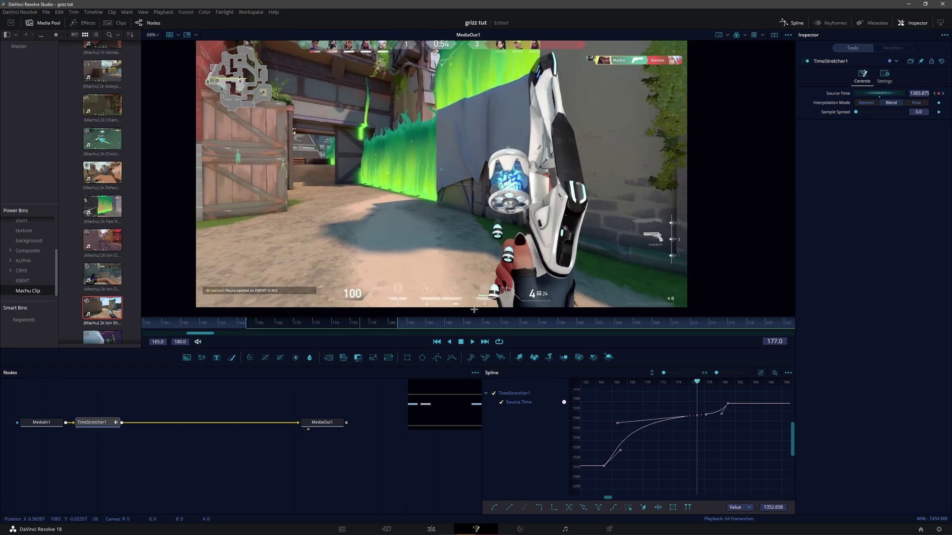
{"action": "left_click_drag", "start_coordinate": [923, 92], "coordinate": [906, 92]}
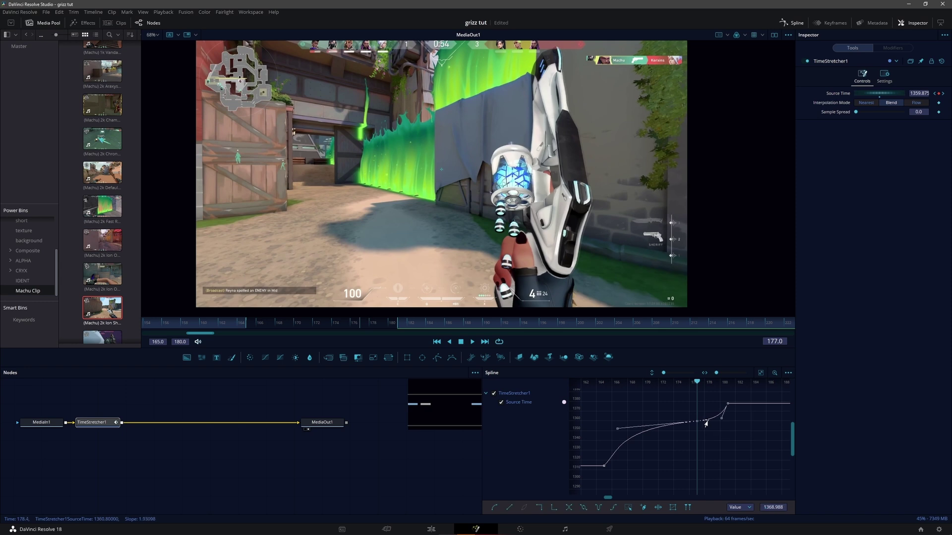
{"action": "left_click", "coordinate": [716, 442]}
{"action": "key", "text": "space"}
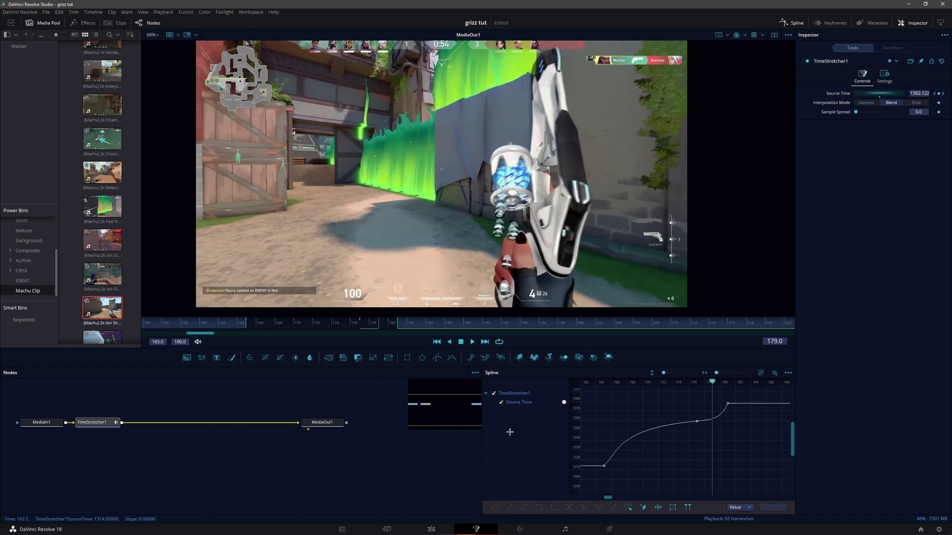
Extend the fourth segment's end over the short leftover clip on the edit timeline and check the frame at 01:00:01:15
{"action": "left_click", "coordinate": [431, 529]}
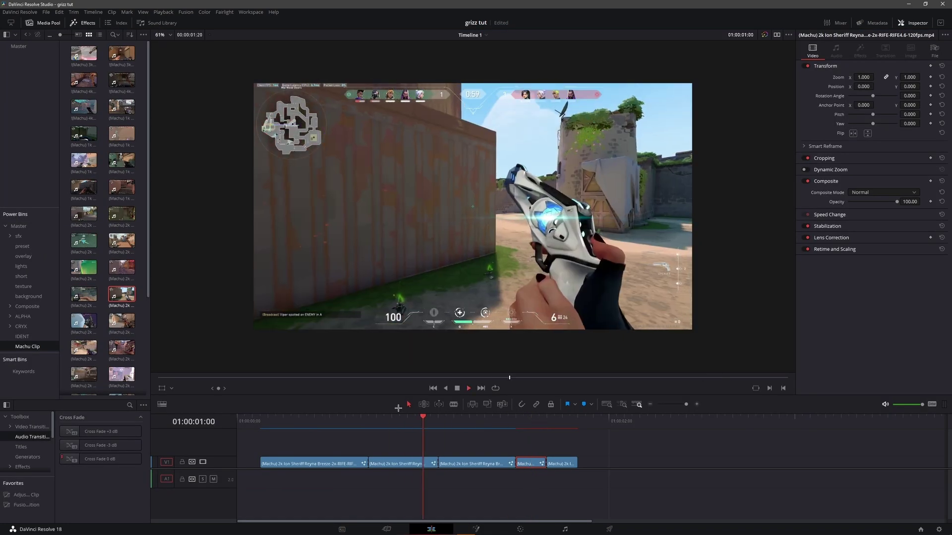
{"action": "left_click", "coordinate": [509, 418]}
{"action": "left_click_drag", "start_coordinate": [545, 461], "coordinate": [570, 462]}
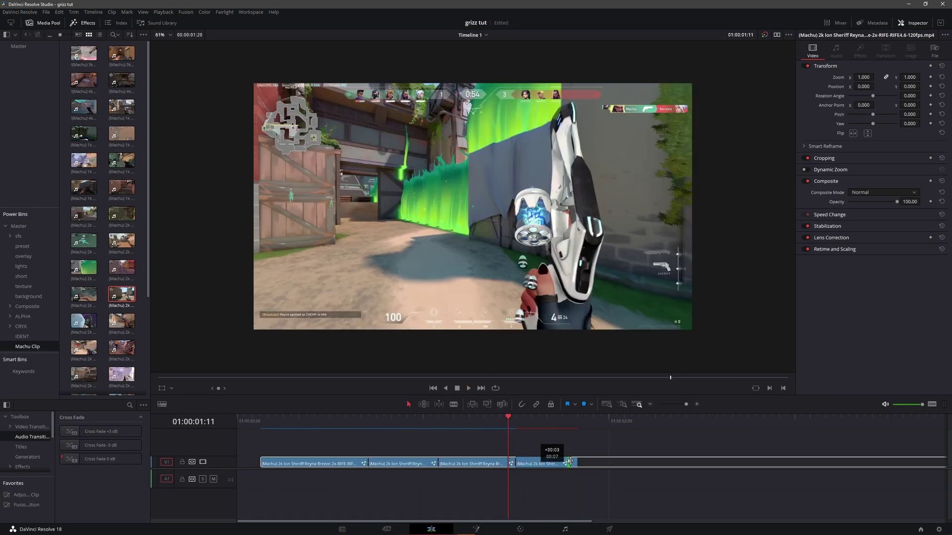
{"action": "right_click", "coordinate": [557, 462]}
{"action": "left_click", "coordinate": [609, 323]}
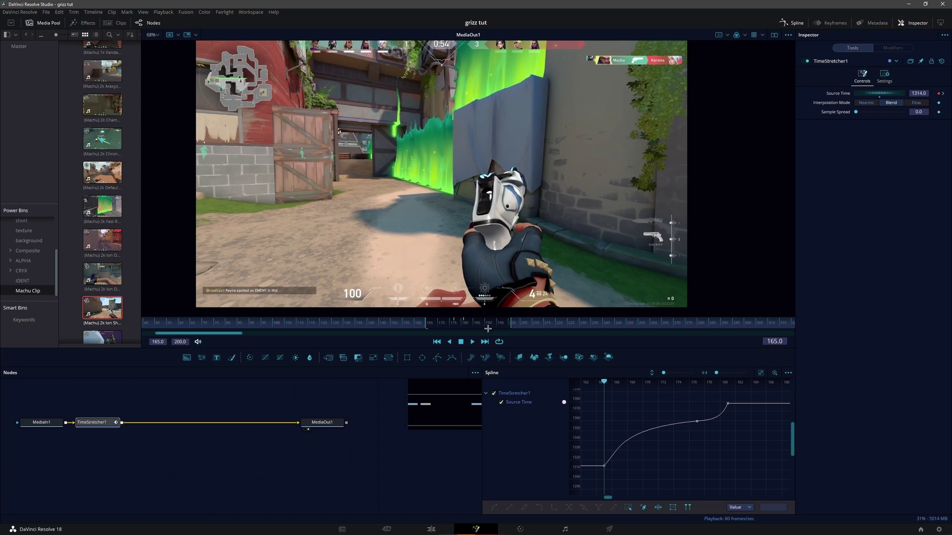
{"action": "left_click", "coordinate": [435, 527]}
{"action": "scroll", "coordinate": [609, 437], "scroll_direction": "down", "scroll_amount": 3}
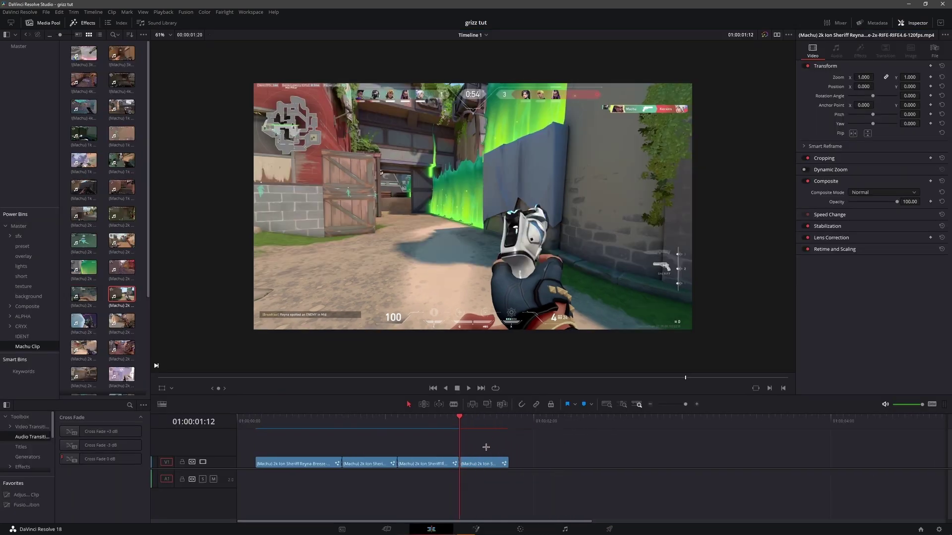
{"action": "left_click", "coordinate": [469, 423]}
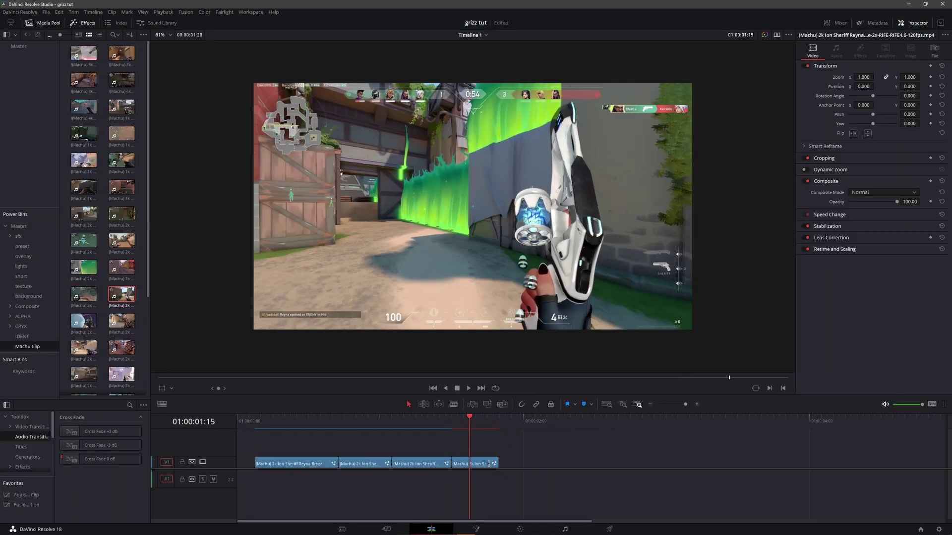
Reopen the fourth segment in Fusion and move its middle and last Source Time keyframes later to span the extended segment
{"action": "right_click", "coordinate": [479, 465]}
{"action": "left_click", "coordinate": [510, 329]}
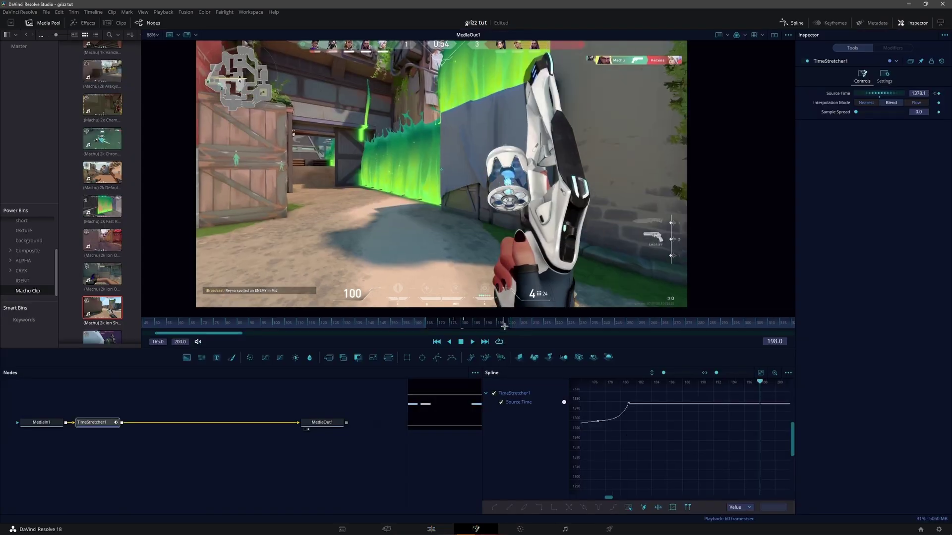
{"action": "key", "text": "ctrl+f"}
{"action": "left_click_drag", "start_coordinate": [754, 400], "coordinate": [680, 429]}
{"action": "scroll", "coordinate": [699, 427], "scroll_direction": "down", "scroll_amount": 2}
{"action": "scroll", "coordinate": [704, 427], "scroll_direction": "down", "scroll_amount": 2}
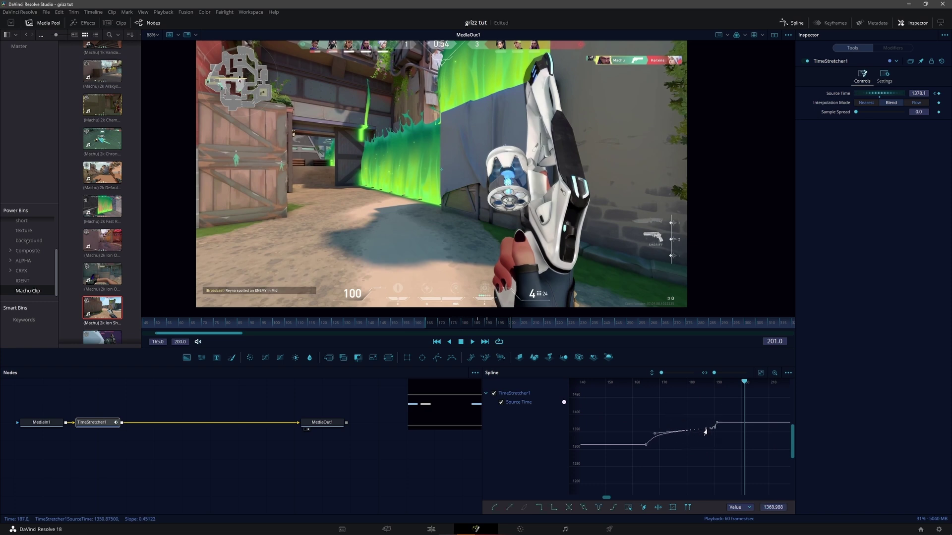
{"action": "left_click_drag", "start_coordinate": [725, 429], "coordinate": [702, 407]}
{"action": "scroll", "coordinate": [732, 432], "scroll_direction": "up", "scroll_amount": 2}
{"action": "left_click", "coordinate": [731, 451]}
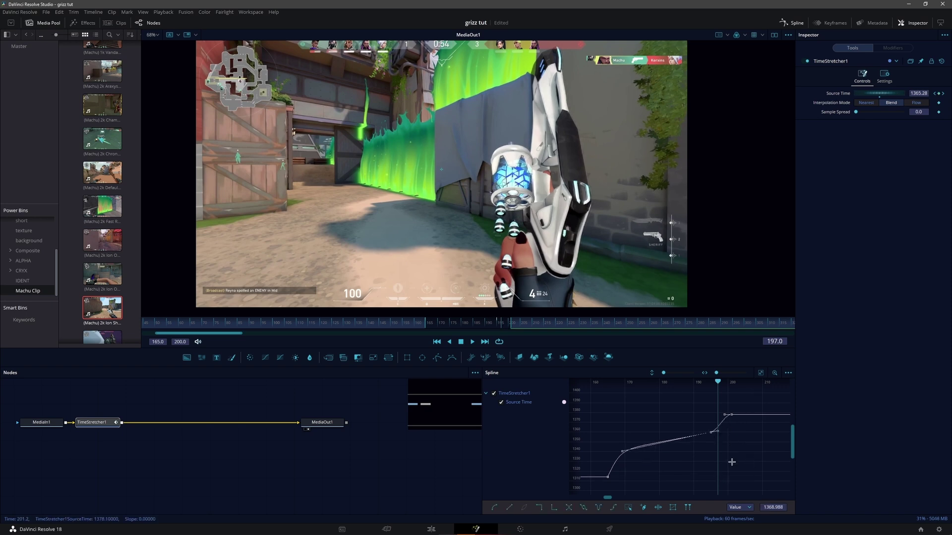
Reshape the fourth segment's spline handles into a steep start, flat middle and steep end, and preview the ramp
{"action": "key", "text": "shift+s"}
{"action": "left_click", "coordinate": [712, 433]}
{"action": "left_click_drag", "start_coordinate": [686, 451], "coordinate": [700, 447]}
{"action": "left_click_drag", "start_coordinate": [773, 481], "coordinate": [583, 387]}
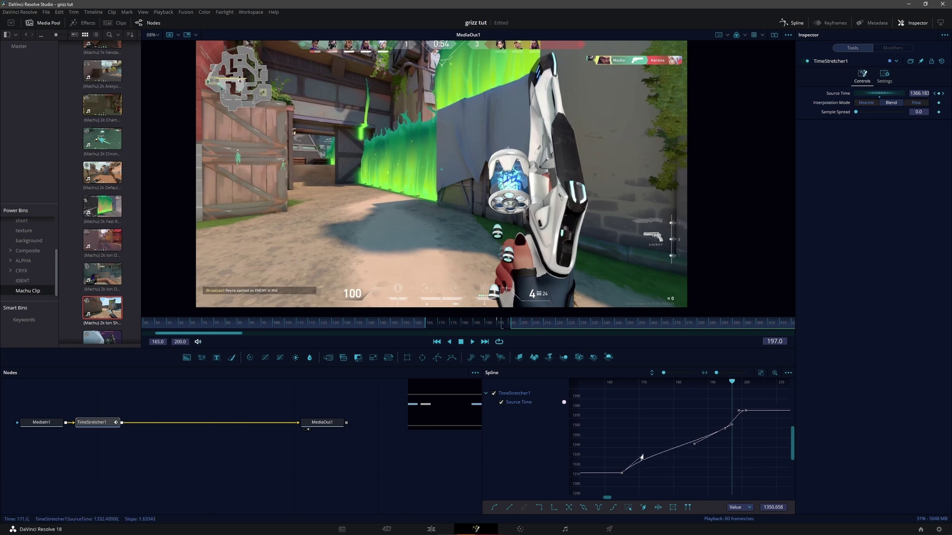
{"action": "left_click_drag", "start_coordinate": [693, 447], "coordinate": [610, 441]}
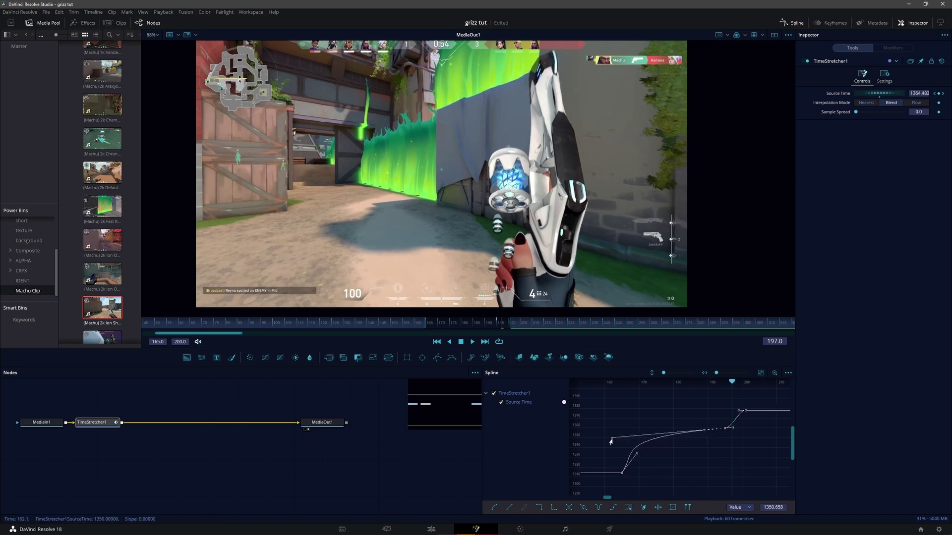
{"action": "left_click_drag", "start_coordinate": [738, 412], "coordinate": [741, 427]}
{"action": "key", "text": "space"}
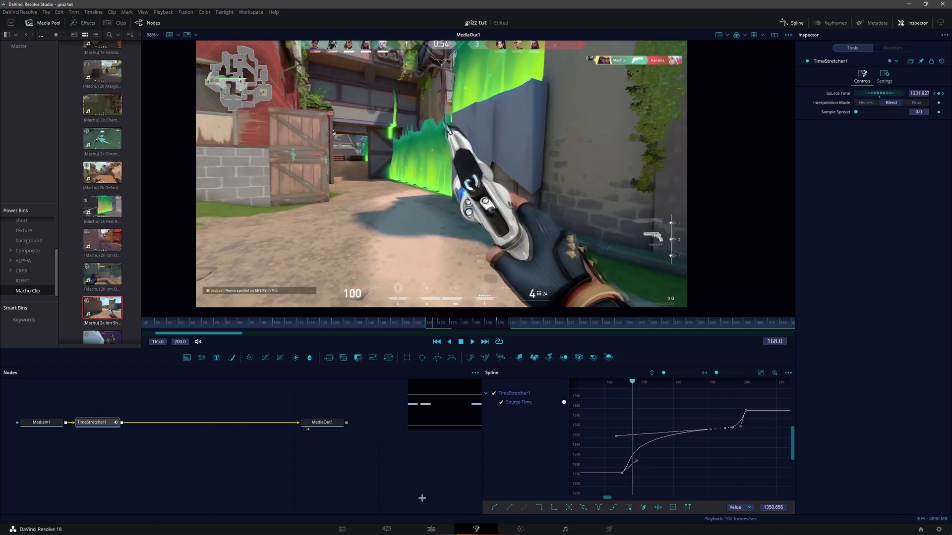
Review the fourth ramp on the edit timeline and return to its Fusion composition
{"action": "left_click", "coordinate": [432, 530]}
{"action": "left_click_drag", "start_coordinate": [381, 419], "coordinate": [476, 450]}
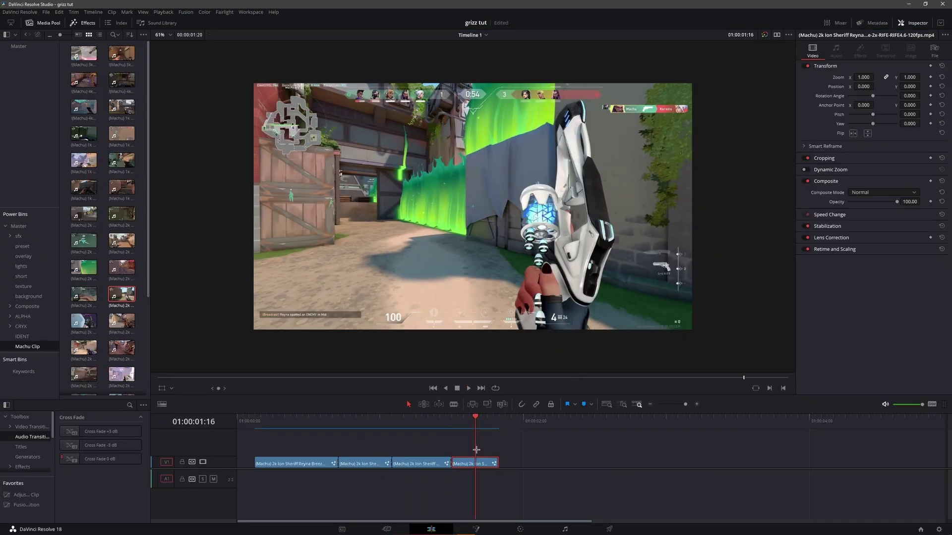
{"action": "left_click", "coordinate": [476, 530]}
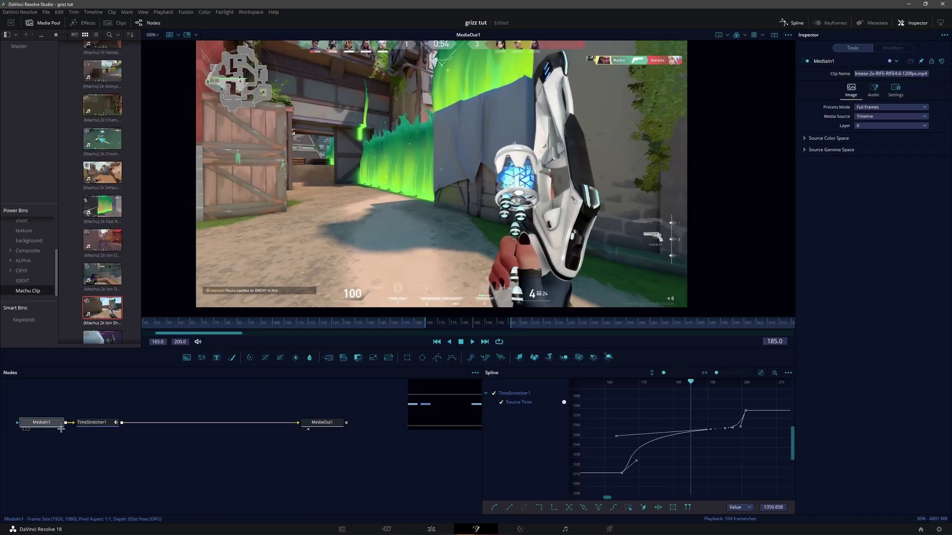
Insert an Optical Flow node before the fourth segment's TimeStretcher, set its Interpolation Mode to Flow, and return to the edit timeline
{"action": "left_click", "coordinate": [93, 424]}
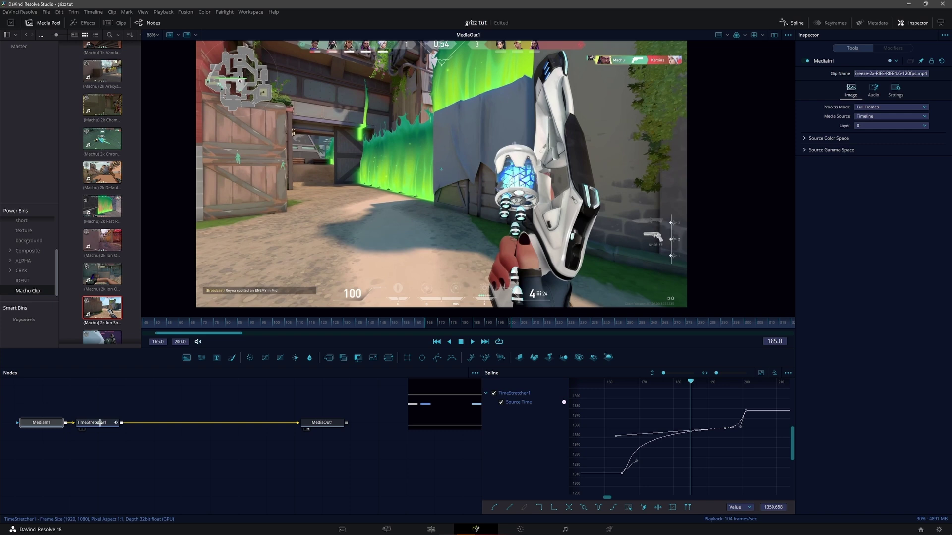
{"action": "key", "text": "ctrl+v"}
{"action": "left_click", "coordinate": [155, 424]}
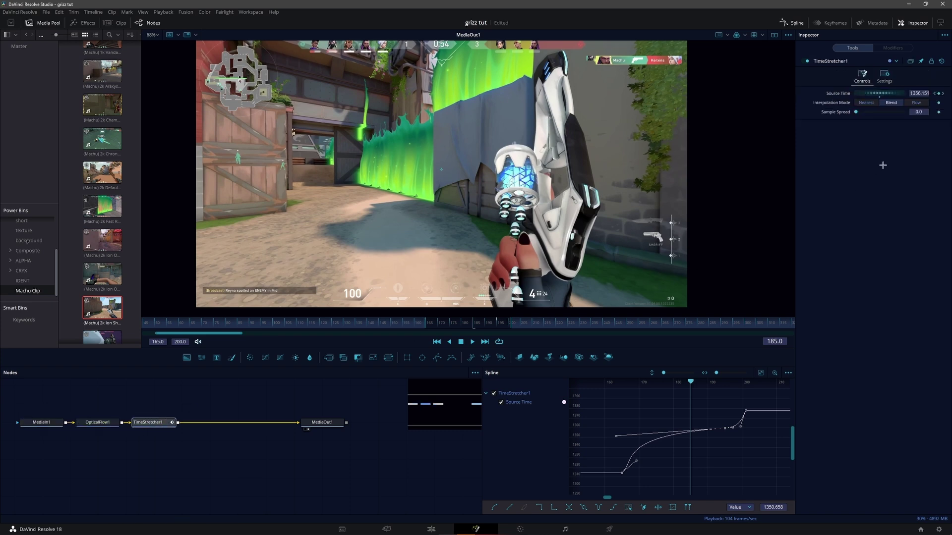
{"action": "left_click", "coordinate": [918, 102]}
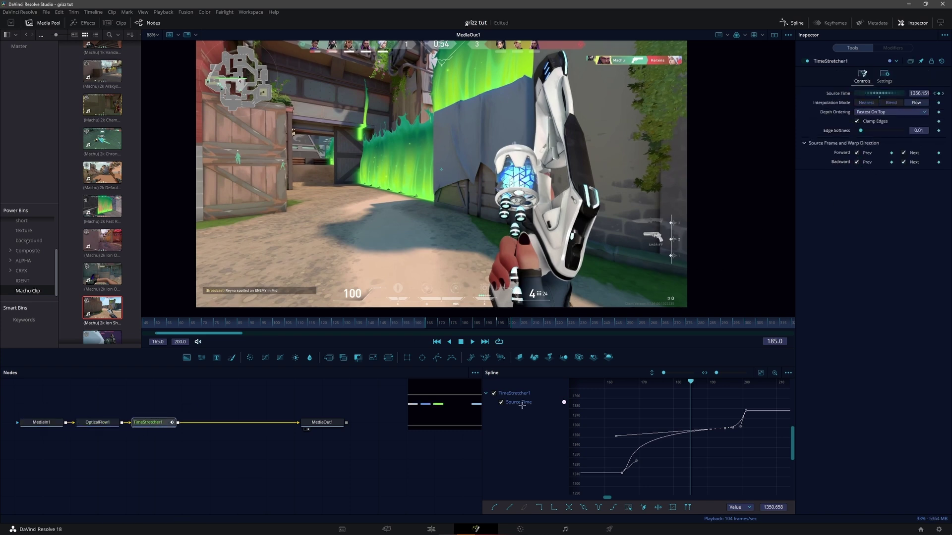
{"action": "left_click", "coordinate": [428, 528]}
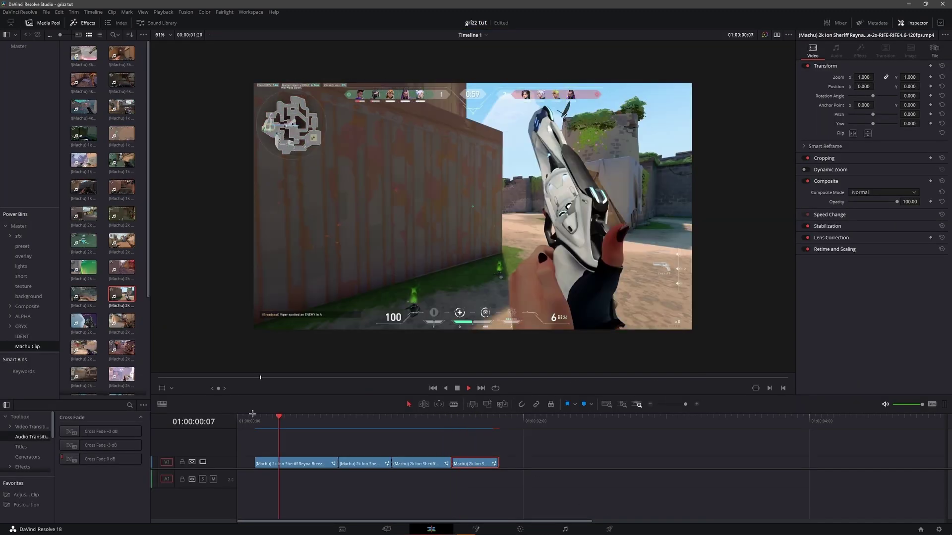
Duplicate the fourth segment directly after itself on the edit timeline and open the copy in Fusion
{"action": "left_click_drag", "start_coordinate": [475, 463], "coordinate": [523, 464], "text": "alt"}
{"action": "left_click", "coordinate": [506, 426]}
{"action": "left_click_drag", "start_coordinate": [506, 426], "coordinate": [512, 426]}
{"action": "right_click", "coordinate": [519, 459]}
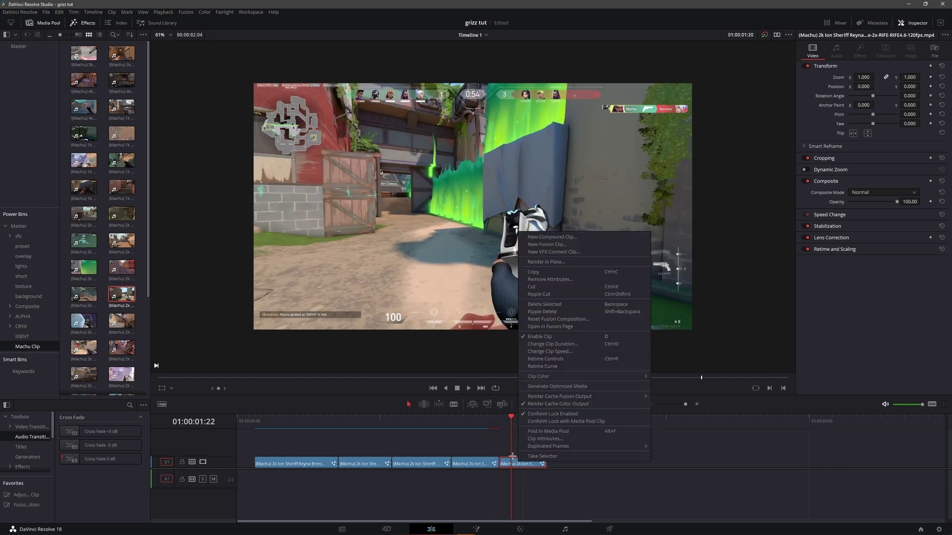
{"action": "left_click", "coordinate": [579, 324]}
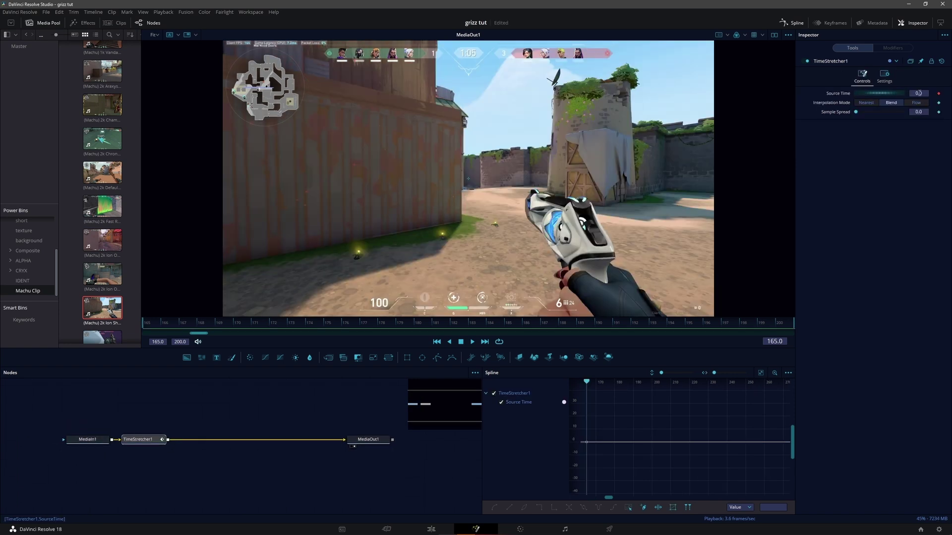
Keyframe the fifth segment's Source Time at 1390.0 on frame 165 and 1437.0 on frame 200
{"action": "type", "text": "2250.7"}
{"action": "key", "text": "Return"}
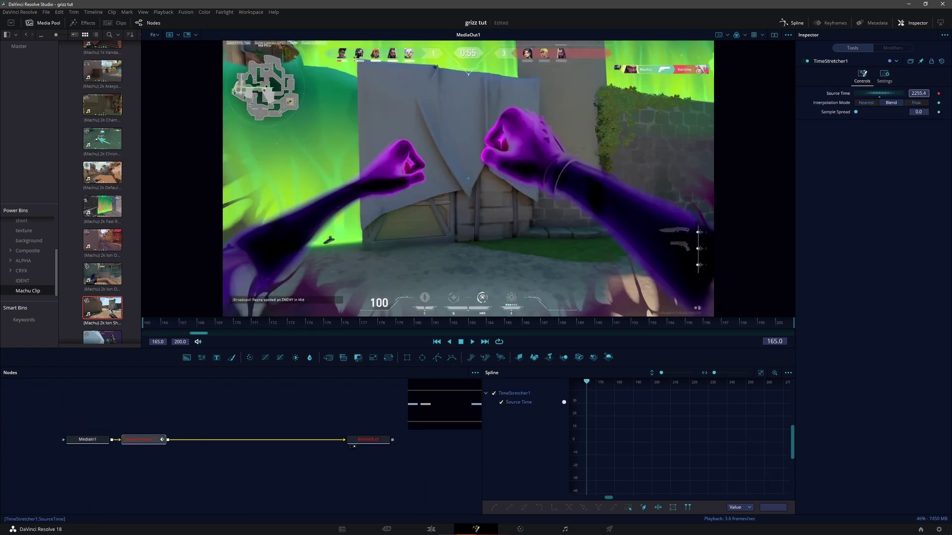
{"action": "left_click_drag", "start_coordinate": [918, 93], "coordinate": [272, 90]}
{"action": "scroll", "coordinate": [515, 276], "scroll_direction": "down", "scroll_amount": 1}
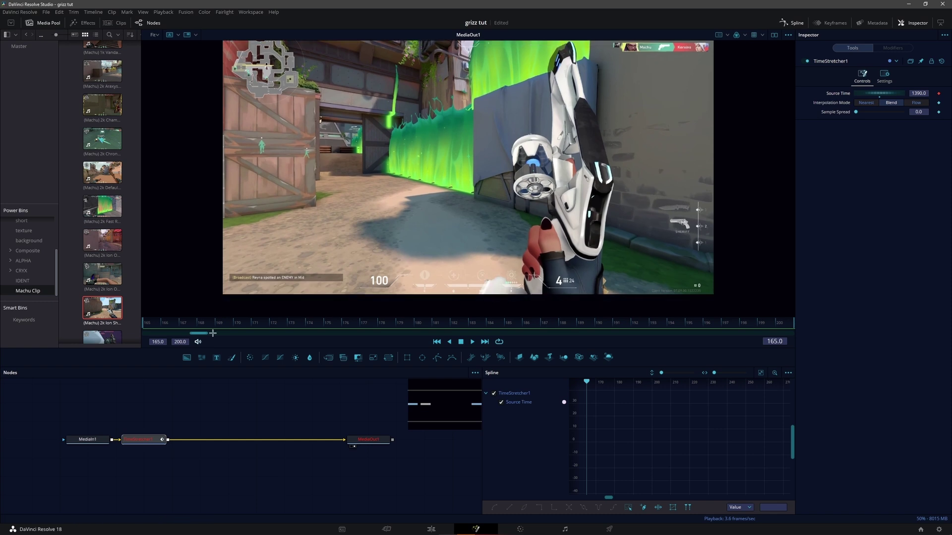
{"action": "left_click_drag", "start_coordinate": [212, 327], "coordinate": [891, 340]}
{"action": "scroll", "coordinate": [467, 167], "scroll_direction": "up", "scroll_amount": 1}
{"action": "left_click_drag", "start_coordinate": [918, 93], "coordinate": [898, 93]}
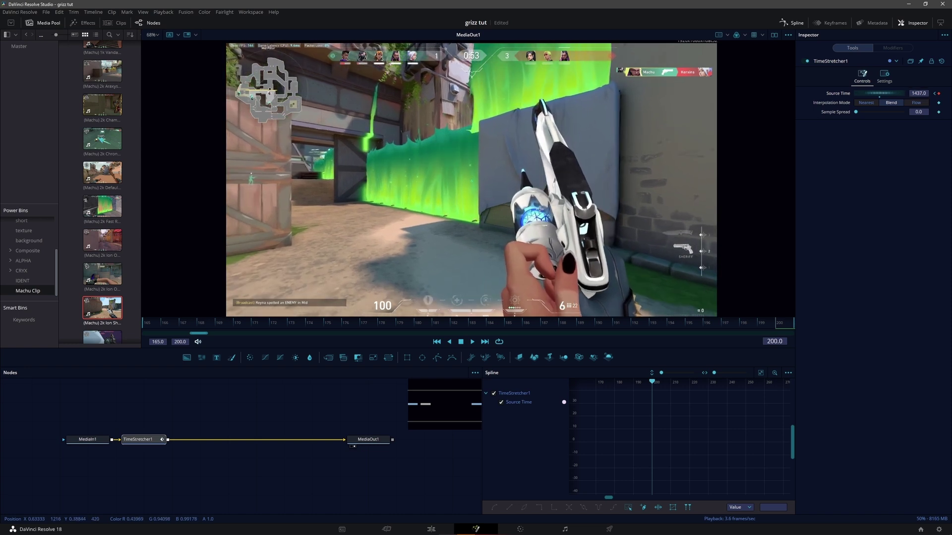
Add a middle Source Time keyframe on frame 193 of the fifth segment, valued below the straight line between its neighbours
{"action": "left_click", "coordinate": [760, 373]}
{"action": "scroll", "coordinate": [735, 433], "scroll_direction": "down", "scroll_amount": 2}
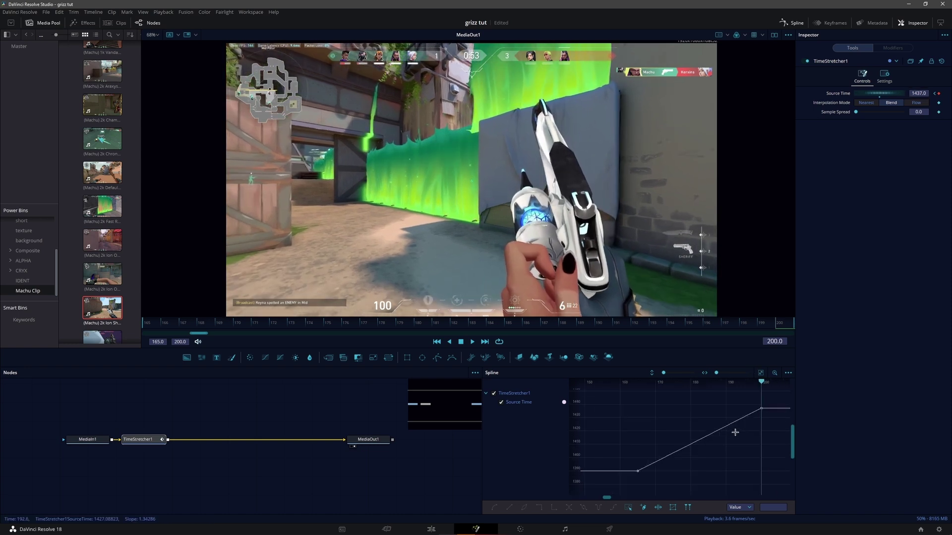
{"action": "left_click_drag", "start_coordinate": [737, 435], "coordinate": [720, 438]}
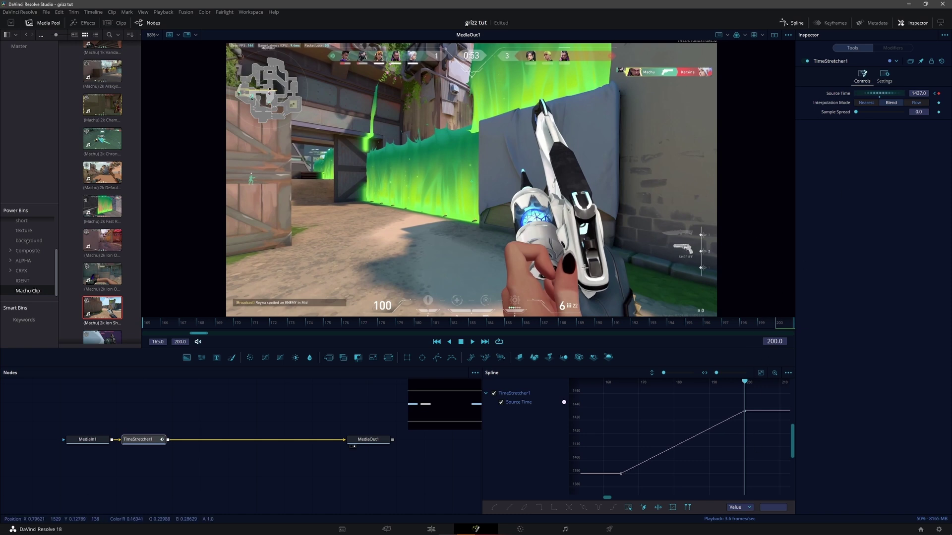
{"action": "left_click_drag", "start_coordinate": [757, 327], "coordinate": [657, 327]}
{"action": "left_click_drag", "start_coordinate": [920, 92], "coordinate": [804, 82]}
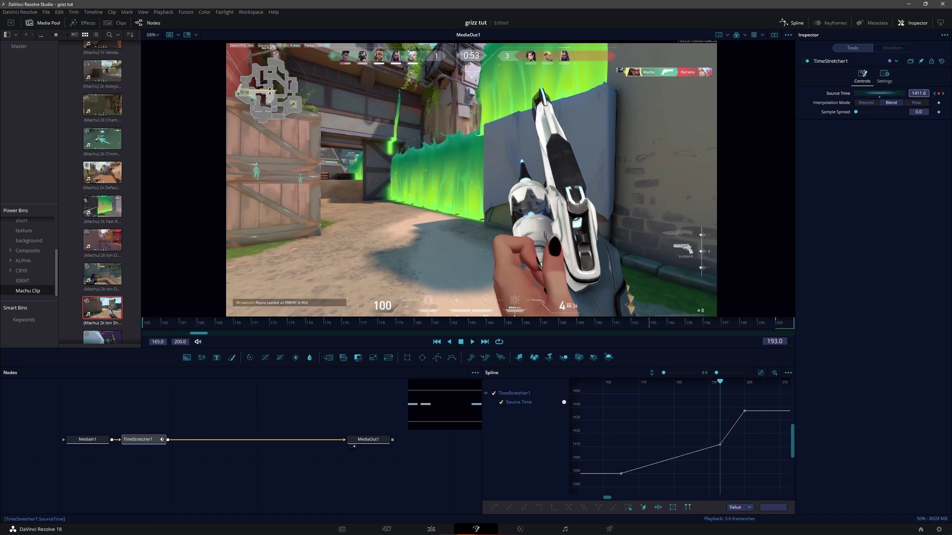
{"action": "left_click", "coordinate": [744, 327]}
{"action": "left_click_drag", "start_coordinate": [744, 326], "coordinate": [781, 327]}
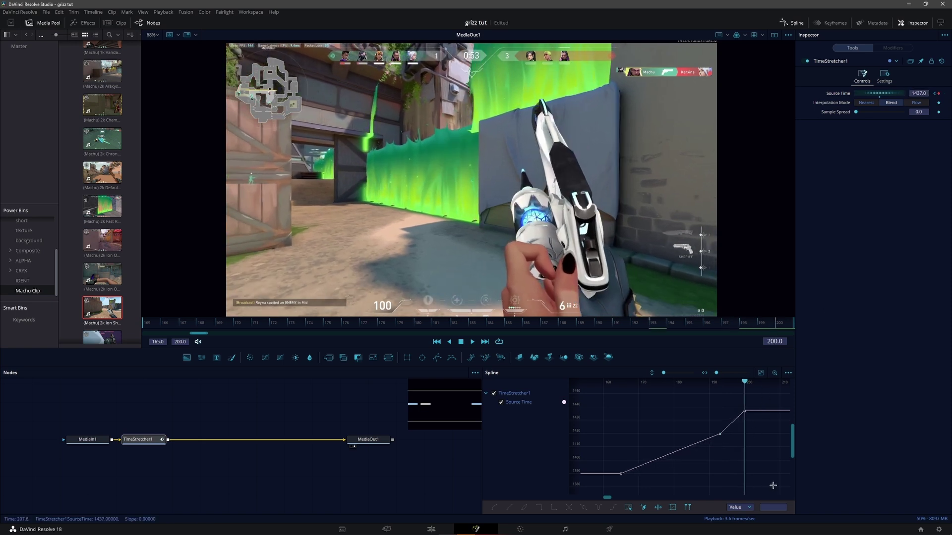
Smooth the fifth segment's keyframes, shape the spline handles into a steep start, flat middle and steep end, and preview the ramp
{"action": "key", "text": "ctrl+a"}
{"action": "key", "text": "shift+s"}
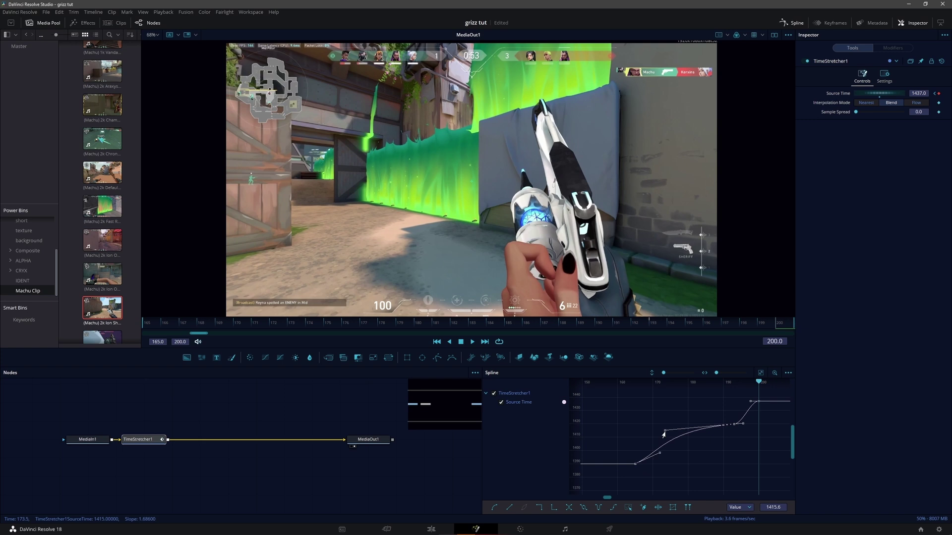
{"action": "left_click_drag", "start_coordinate": [662, 432], "coordinate": [624, 430]}
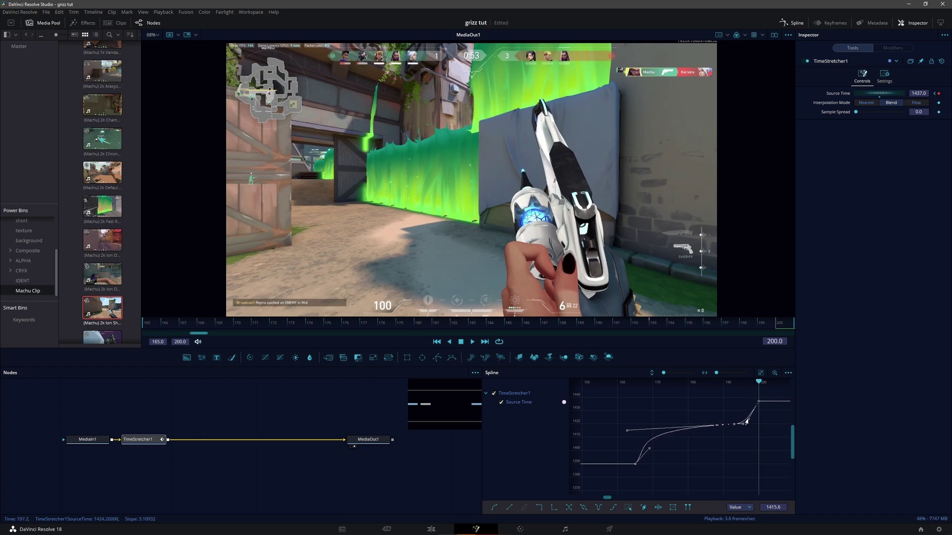
{"action": "key", "text": "space"}
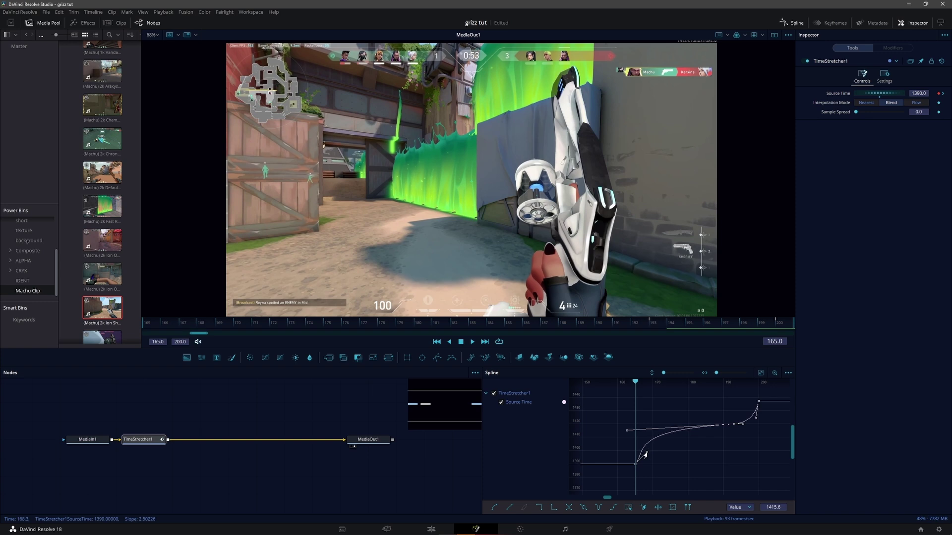
{"action": "left_click_drag", "start_coordinate": [628, 435], "coordinate": [633, 432]}
{"action": "key", "text": "space"}
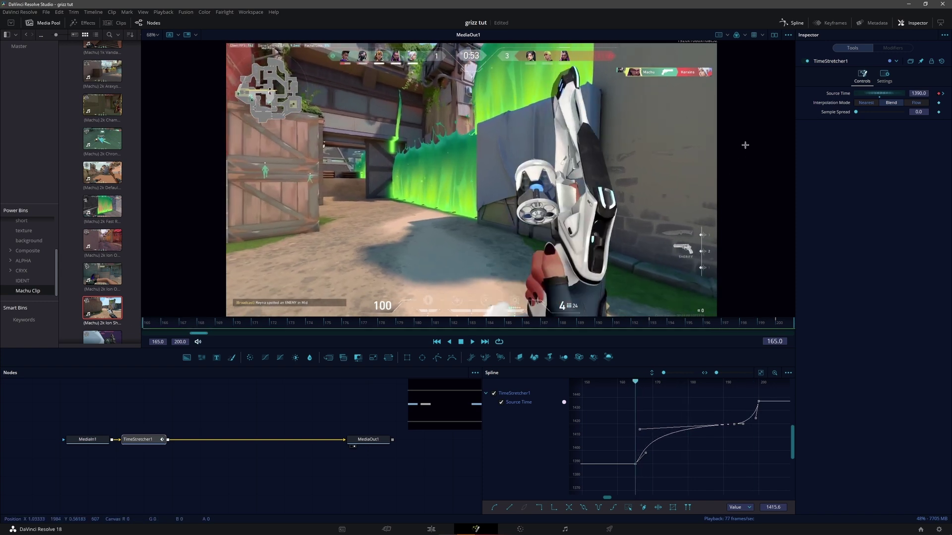
Lower the fifth segment's first Source Time keyframe for a steeper start and review the ramp on the edit timeline
{"action": "left_click_drag", "start_coordinate": [923, 92], "coordinate": [910, 92]}
{"action": "key", "text": "space"}
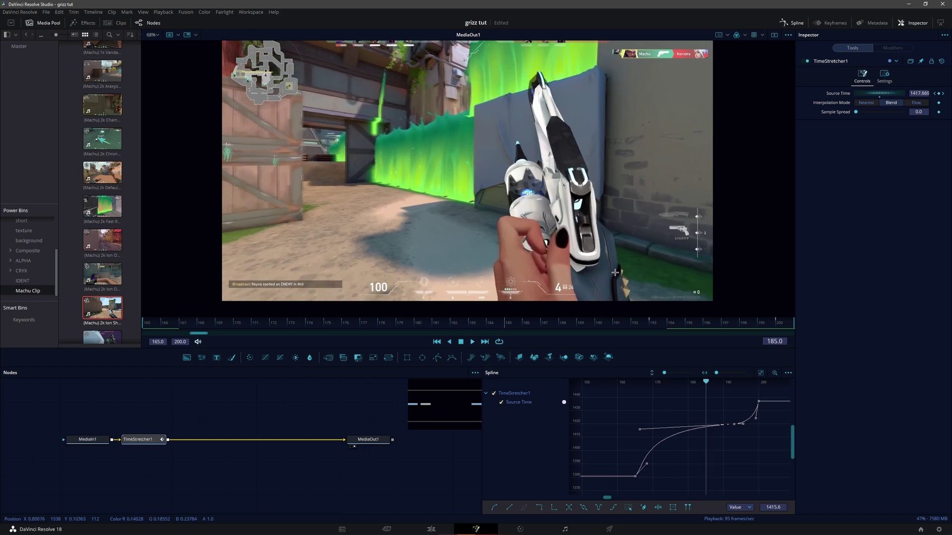
{"action": "left_click", "coordinate": [431, 529]}
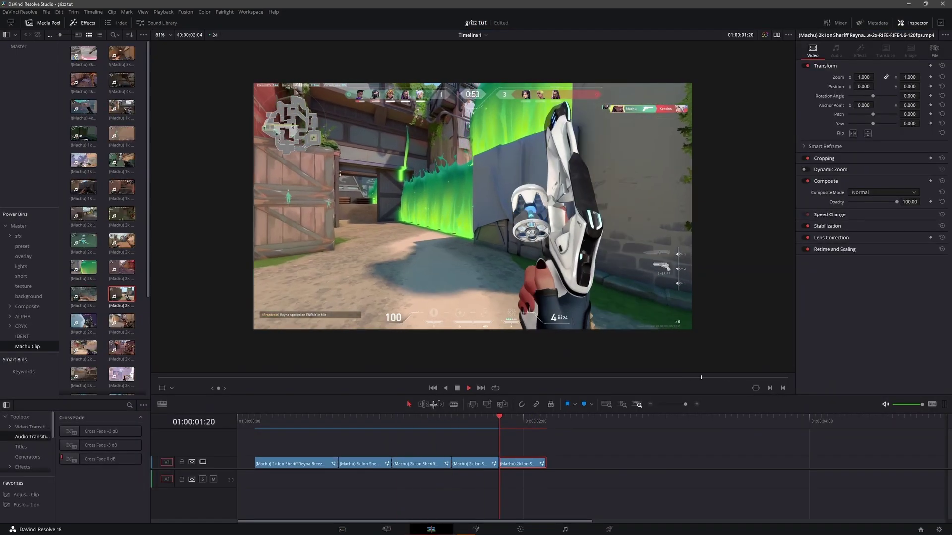
{"action": "left_click_drag", "start_coordinate": [551, 423], "coordinate": [248, 421]}
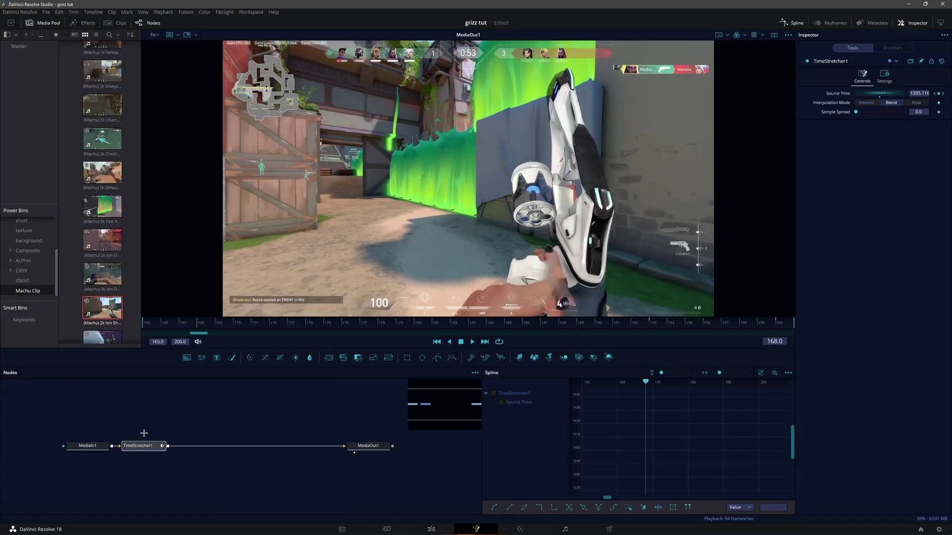
Replace the copied TimeStretcher in the sixth segment's composition with a fresh one after MediaIn1
{"action": "key", "text": "Delete"}
{"action": "left_click", "coordinate": [82, 448]}
{"action": "key", "text": "ctrl+z"}
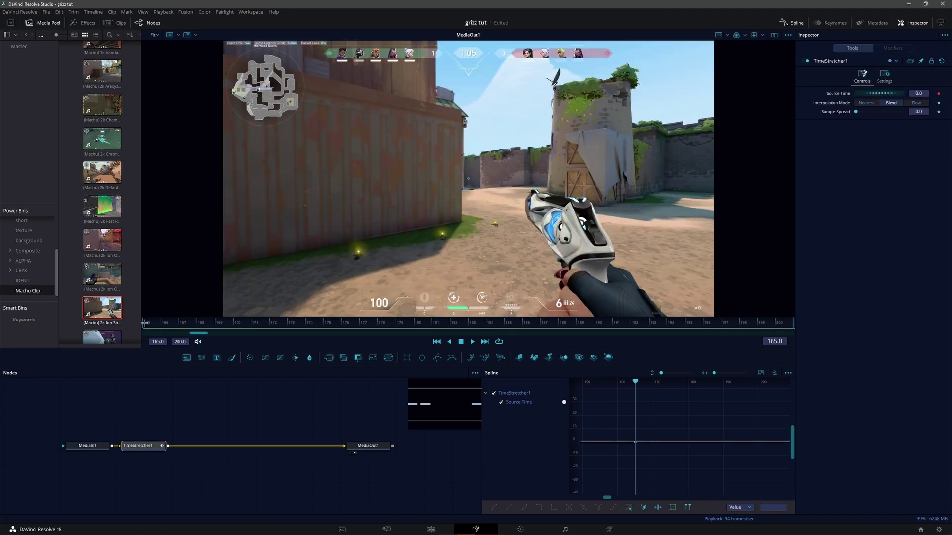
Keyframe the sixth segment's Source Time at 1467.0 on frame 165 and 1500.8 on frame 200
{"action": "mouse_move", "coordinate": [915, 95]}
{"action": "left_mouse_down"}
{"action": "mouse_move", "coordinate": [944, 95]}
{"action": "mouse_move", "coordinate": [911, 94]}
{"action": "mouse_move", "coordinate": [926, 93]}
{"action": "left_mouse_up"}
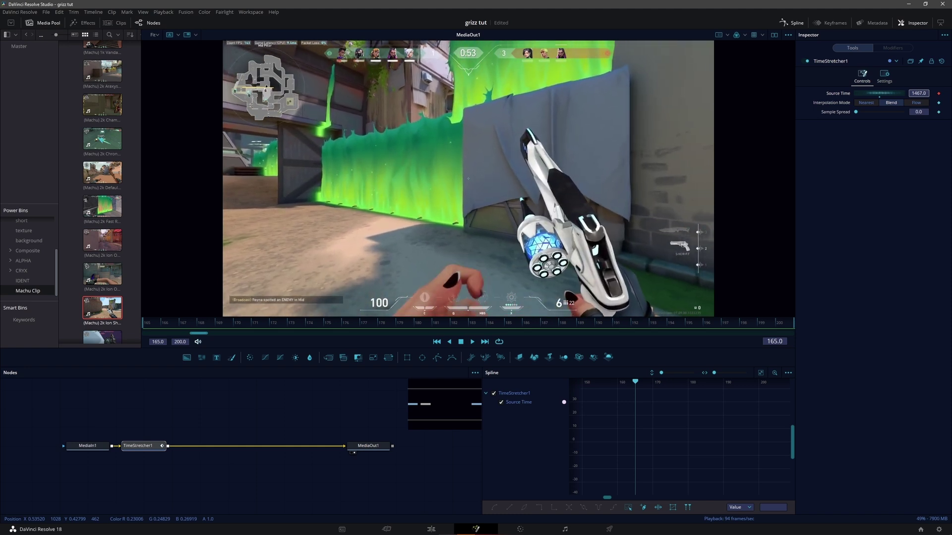
{"action": "left_click_drag", "start_coordinate": [420, 291], "coordinate": [412, 287]}
{"action": "scroll", "coordinate": [547, 267], "scroll_direction": "down", "scroll_amount": 2}
{"action": "left_click_drag", "start_coordinate": [547, 267], "coordinate": [520, 258]}
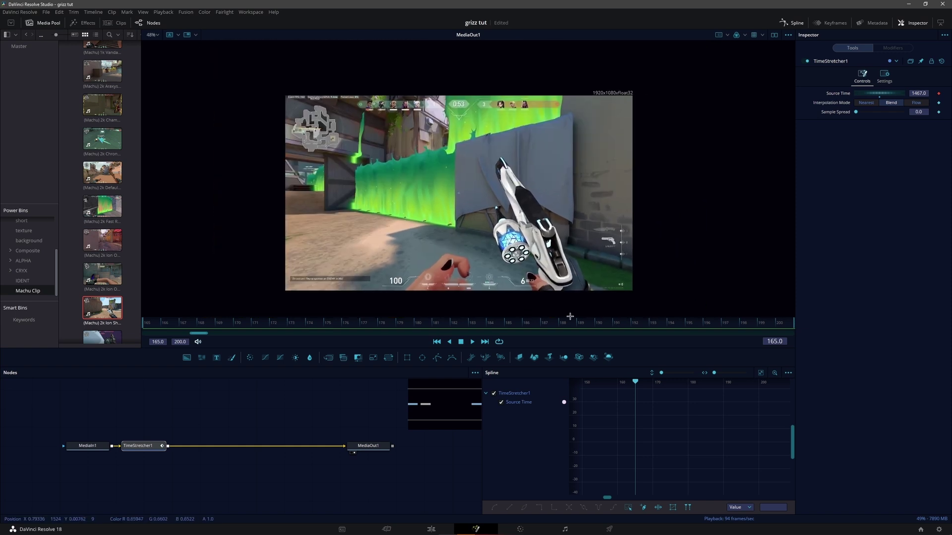
{"action": "left_click_drag", "start_coordinate": [626, 324], "coordinate": [867, 308]}
{"action": "left_click_drag", "start_coordinate": [564, 233], "coordinate": [570, 233]}
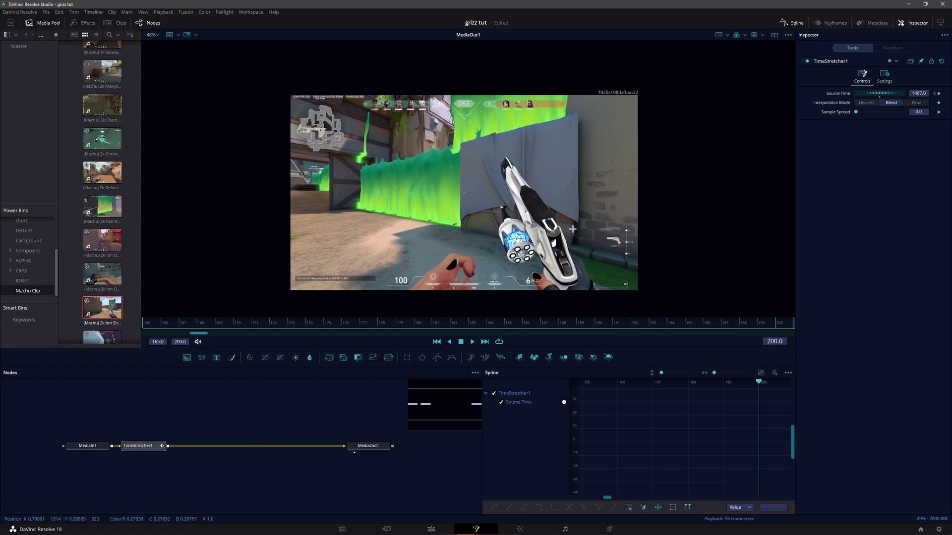
{"action": "mouse_move", "coordinate": [918, 93]}
{"action": "left_mouse_down"}
{"action": "mouse_move", "coordinate": [934, 94]}
{"action": "mouse_move", "coordinate": [920, 93]}
{"action": "left_mouse_up"}
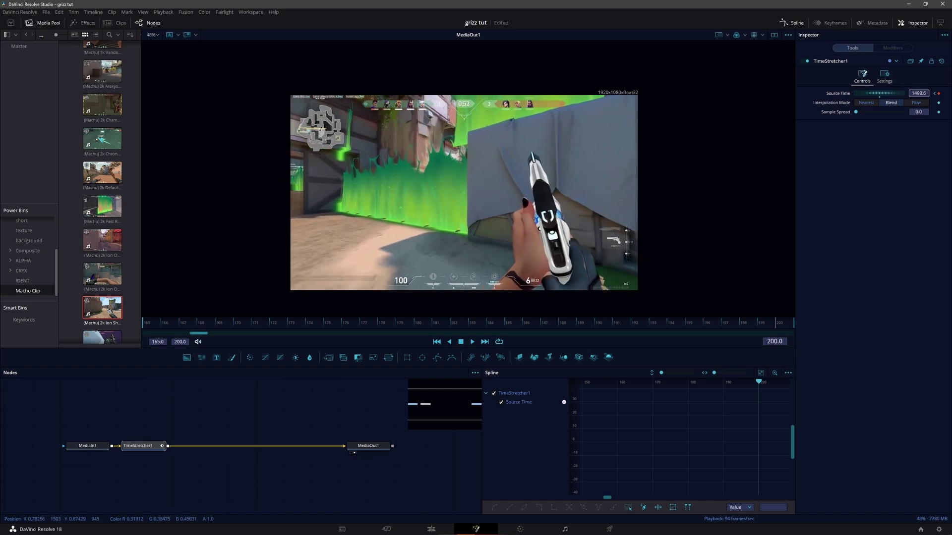
{"action": "left_click", "coordinate": [760, 372]}
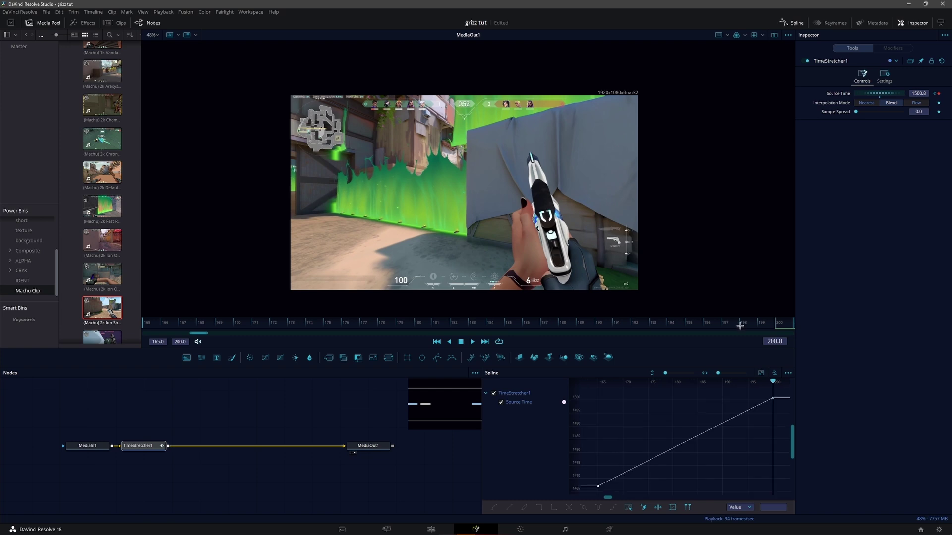
Add a middle Source Time keyframe of 1485.04 on frame 193 of the sixth segment
{"action": "left_click_drag", "start_coordinate": [734, 323], "coordinate": [641, 322]}
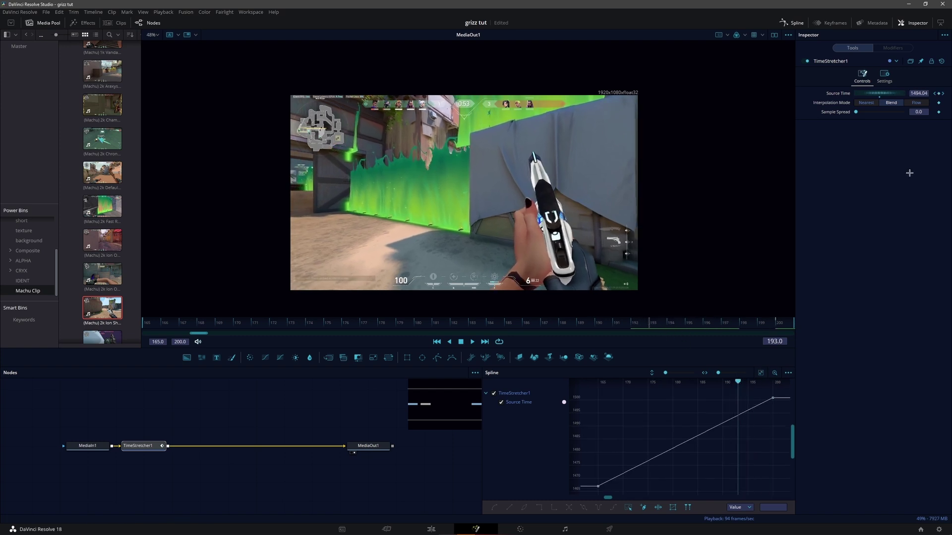
{"action": "left_click_drag", "start_coordinate": [926, 94], "coordinate": [924, 94]}
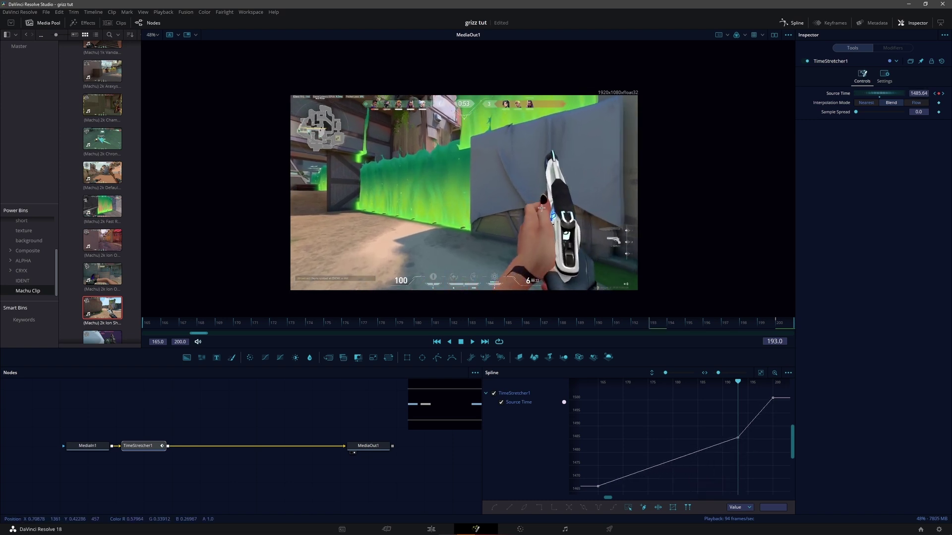
{"action": "left_click_drag", "start_coordinate": [918, 93], "coordinate": [923, 93]}
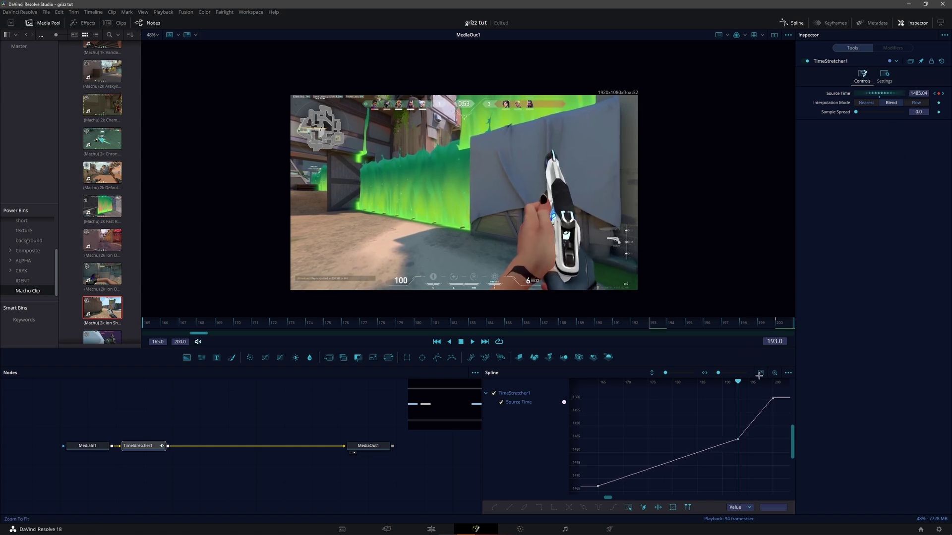
Smooth the sixth segment's spline, shape its handles into a steep start, flat middle and steep end, and lower the first keyframe's Source Time
{"action": "scroll", "coordinate": [644, 405], "scroll_direction": "down", "scroll_amount": 2}
{"action": "key", "text": "ctrl+a"}
{"action": "key", "text": "shift+s"}
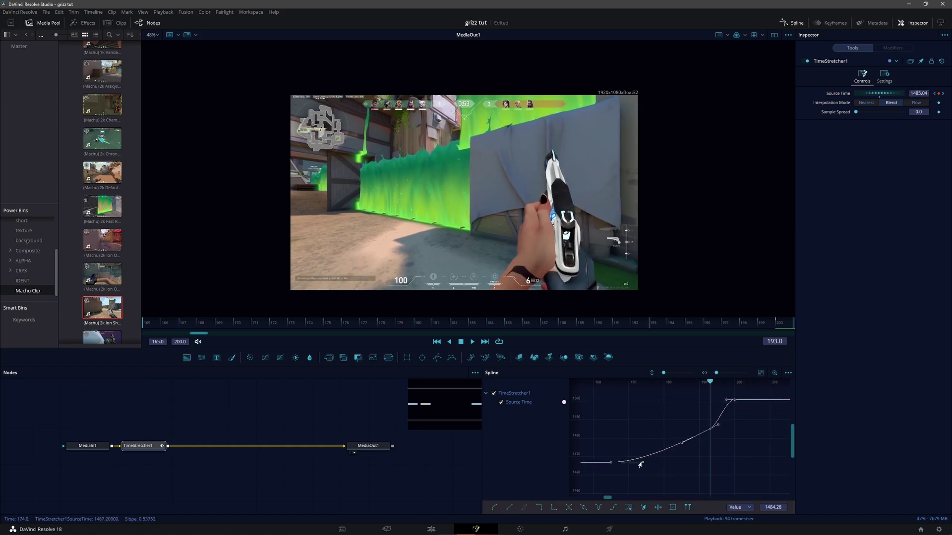
{"action": "left_click_drag", "start_coordinate": [676, 445], "coordinate": [603, 438]}
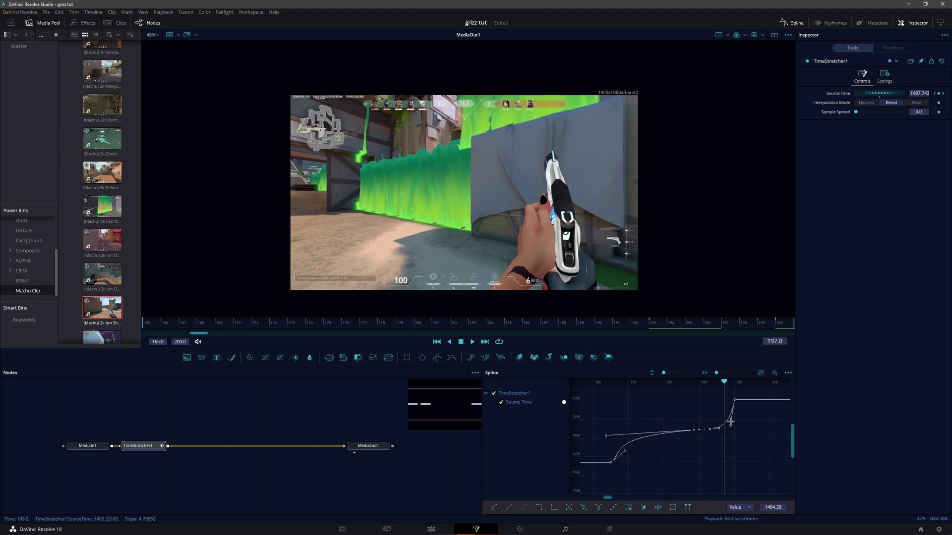
{"action": "left_click_drag", "start_coordinate": [720, 324], "coordinate": [144, 325]}
{"action": "left_click_drag", "start_coordinate": [919, 93], "coordinate": [878, 93]}
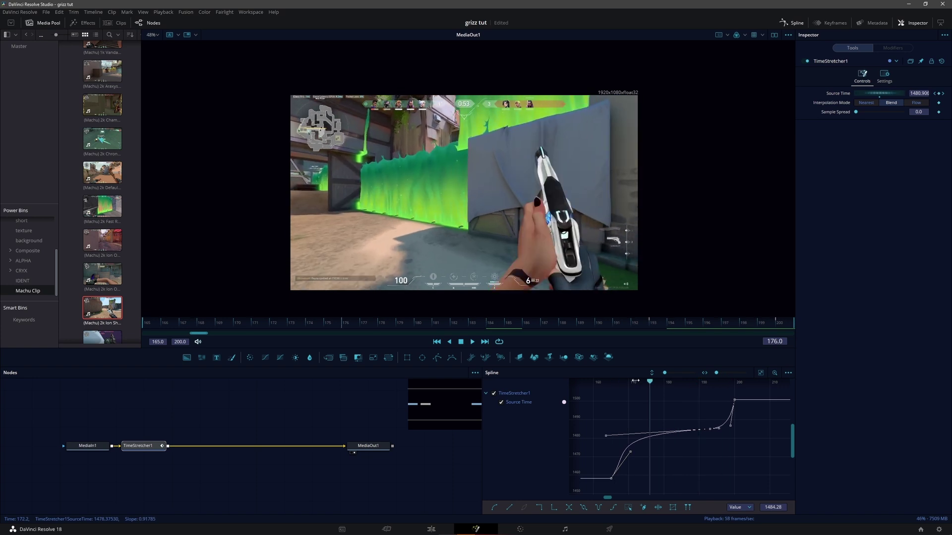
Return to the edit timeline and play back the ramps across all six segments
{"action": "left_click", "coordinate": [434, 531]}
{"action": "left_click", "coordinate": [505, 419]}
{"action": "key", "text": "space"}
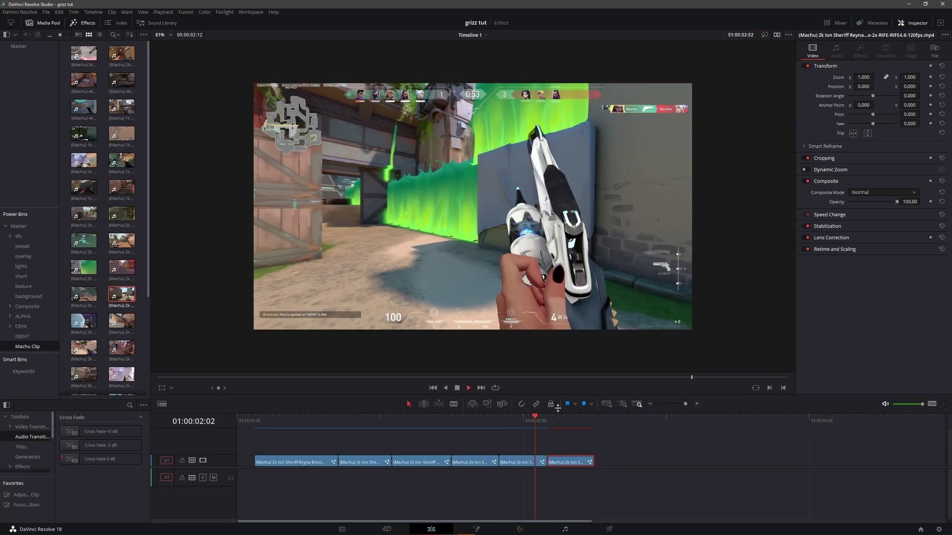
{"action": "left_click_drag", "start_coordinate": [601, 417], "coordinate": [249, 417]}
{"action": "key", "text": "space"}
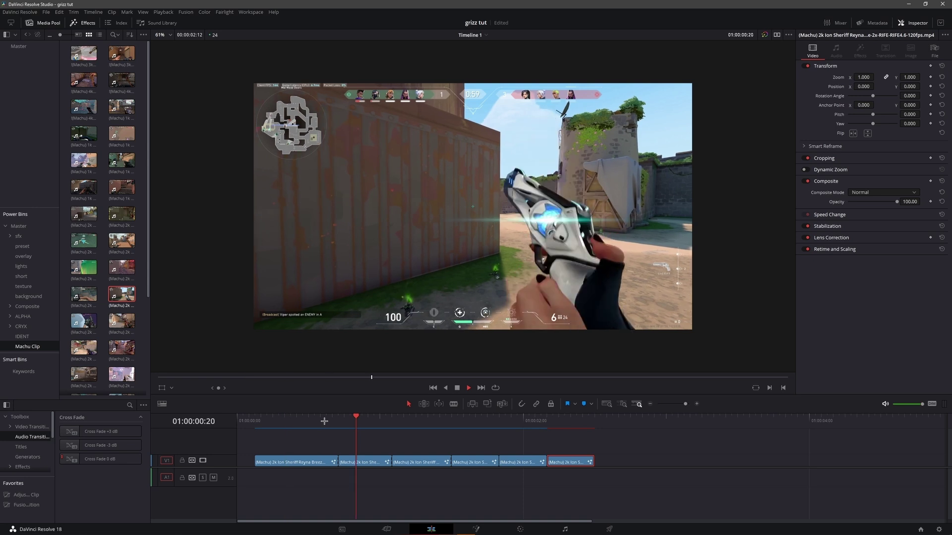
{"action": "left_click", "coordinate": [480, 418]}
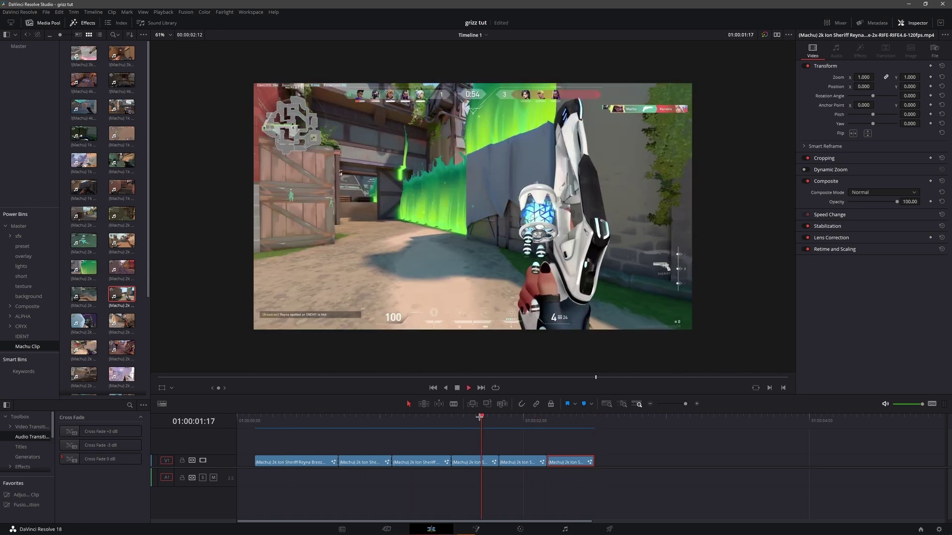
Replay the six ramped segments from the start of the timeline and scrub through them to review their speed changes
{"action": "left_click_drag", "start_coordinate": [549, 419], "coordinate": [261, 462]}
{"action": "scroll", "coordinate": [523, 436], "scroll_direction": "down", "scroll_amount": 1}
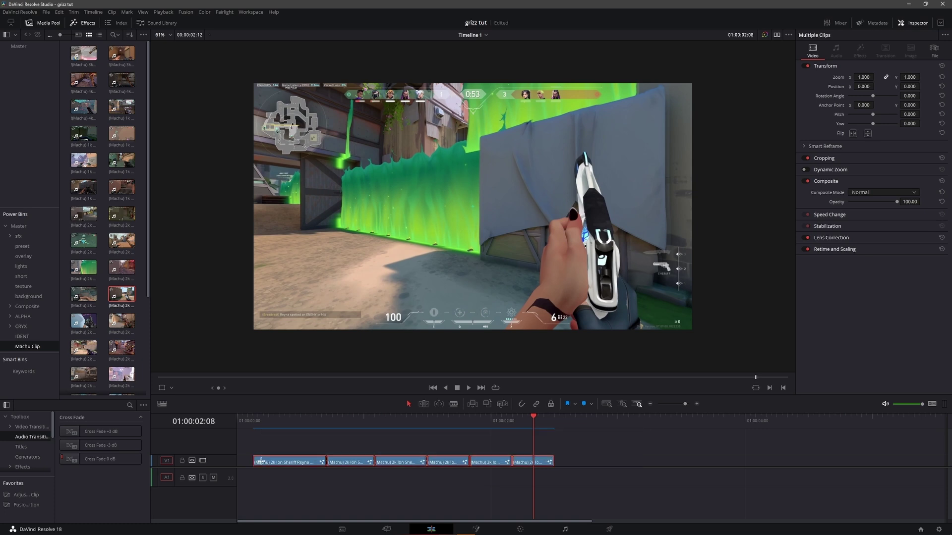
{"action": "scroll", "coordinate": [397, 451], "scroll_direction": "down", "scroll_amount": 2}
{"action": "left_click", "coordinate": [483, 446]}
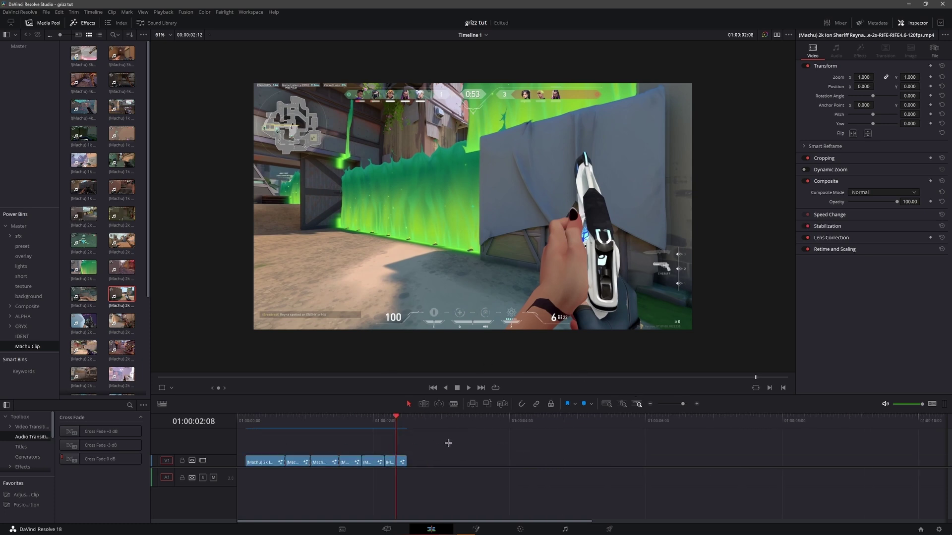
{"action": "scroll", "coordinate": [408, 442], "scroll_direction": "down", "scroll_amount": 1}
{"action": "scroll", "coordinate": [379, 468], "scroll_direction": "up", "scroll_amount": 2}
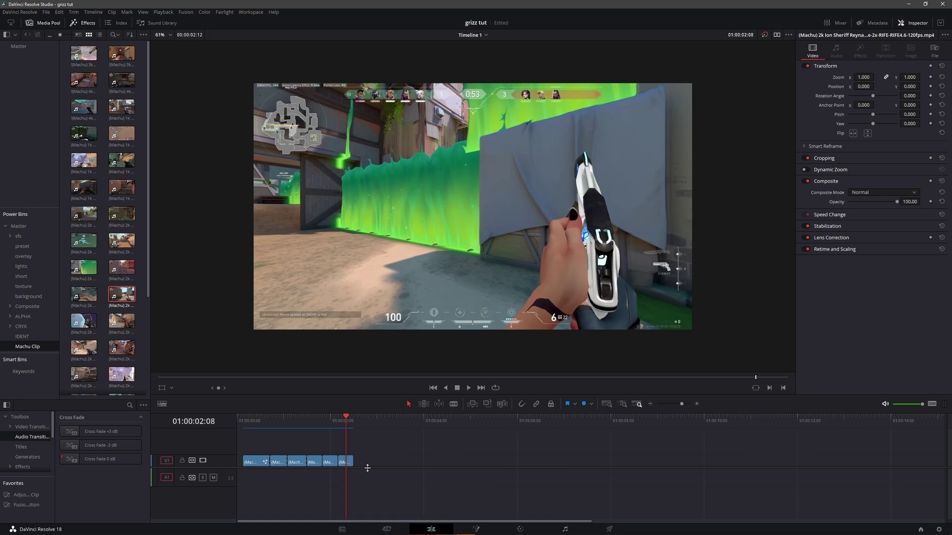
{"action": "scroll", "coordinate": [392, 452], "scroll_direction": "up", "scroll_amount": 1}
{"action": "key", "text": "Home"}
{"action": "key", "text": "space"}
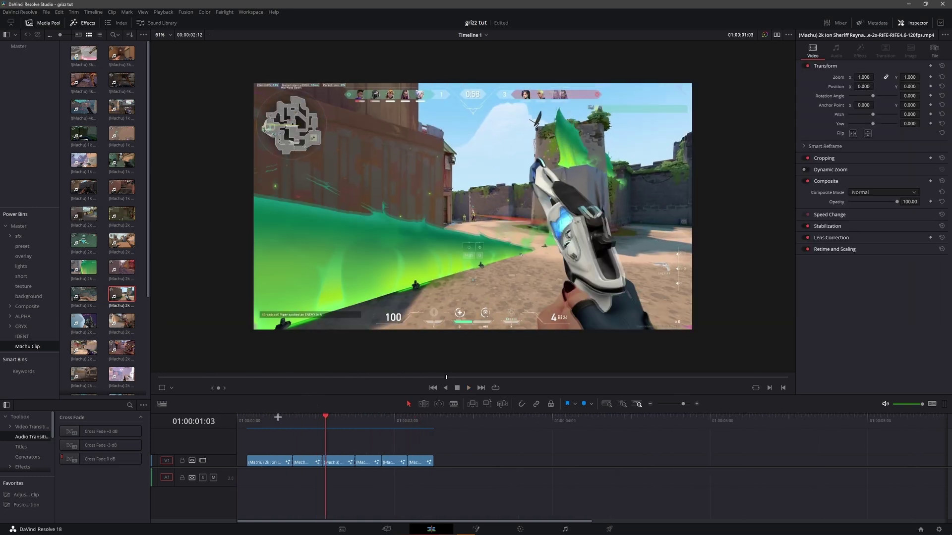
{"action": "left_click_drag", "start_coordinate": [272, 420], "coordinate": [426, 430]}
{"action": "left_click", "coordinate": [434, 448]}
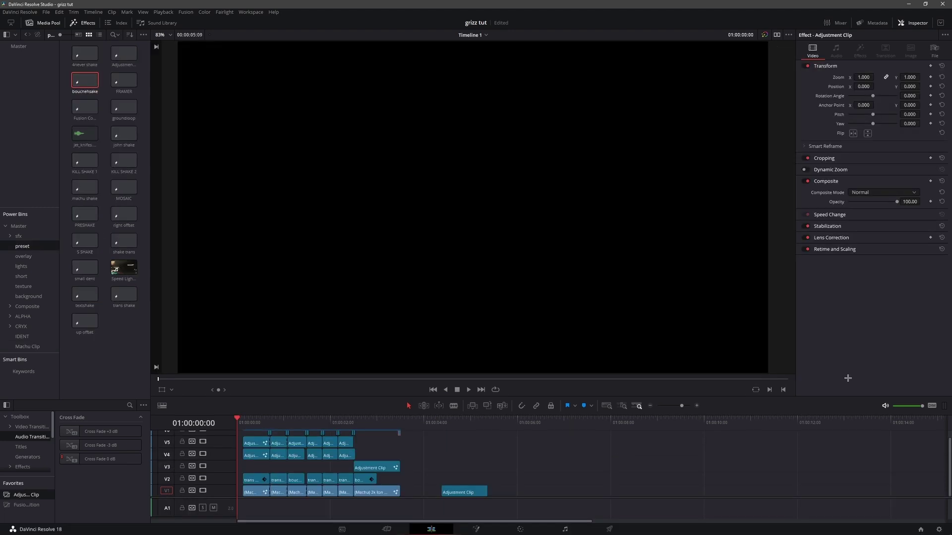
Examine the adjustment clips stacked above the gameplay segments, going through the layers on tracks V3, V4 and V5
{"action": "scroll", "coordinate": [349, 463], "scroll_direction": "up", "scroll_amount": 2}
{"action": "scroll", "coordinate": [349, 463], "scroll_direction": "down", "scroll_amount": 1}
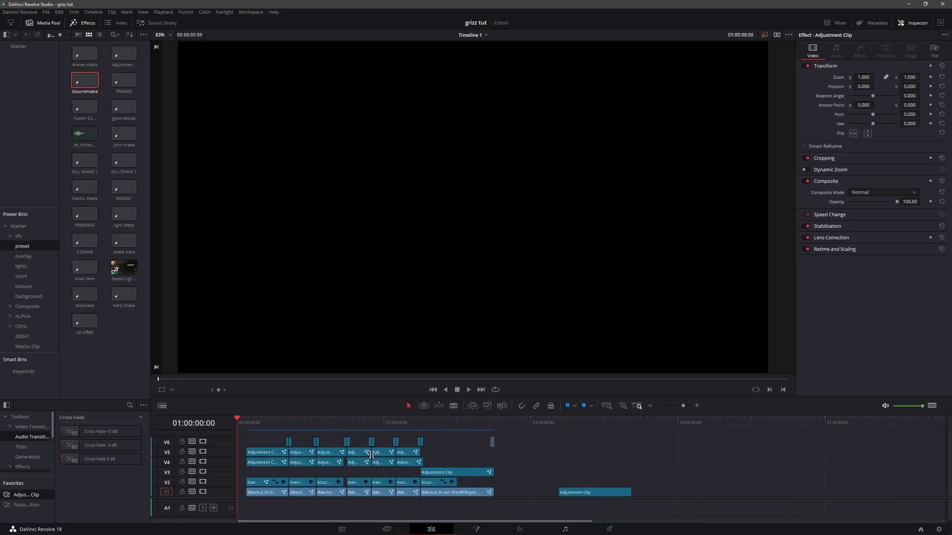
{"action": "left_click", "coordinate": [507, 462]}
{"action": "scroll", "coordinate": [356, 466], "scroll_direction": "up", "scroll_amount": 1}
{"action": "left_click_drag", "start_coordinate": [268, 472], "coordinate": [486, 483]}
{"action": "left_click", "coordinate": [570, 472]}
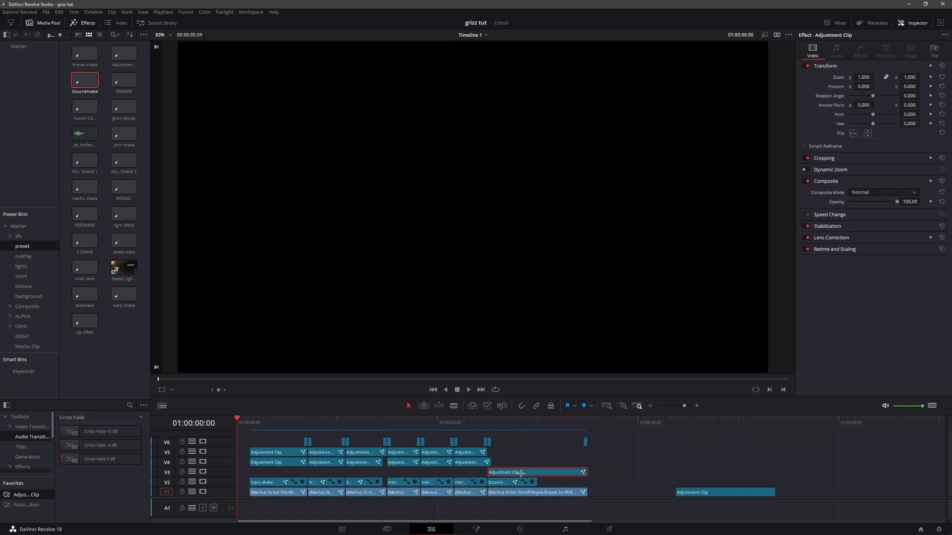
{"action": "left_click_drag", "start_coordinate": [604, 464], "coordinate": [217, 474]}
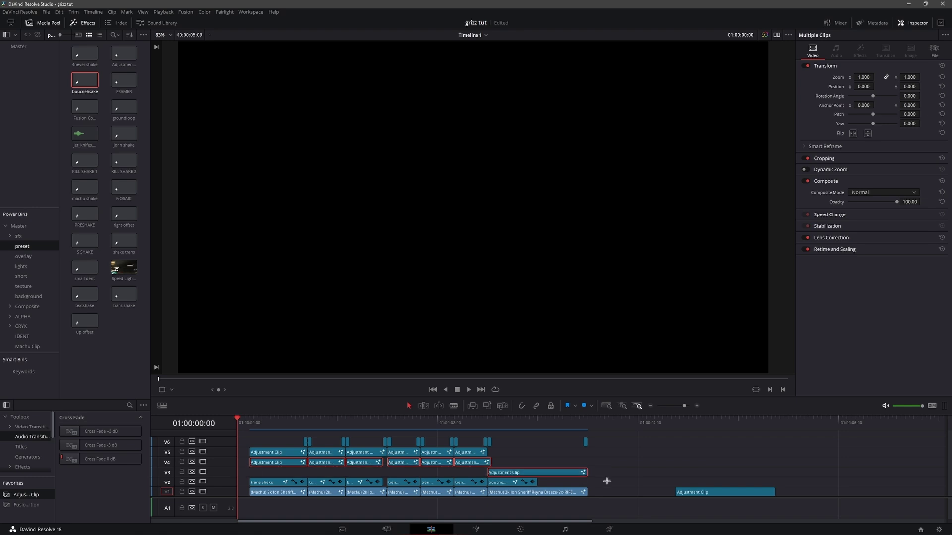
{"action": "left_click", "coordinate": [608, 471]}
{"action": "left_click_drag", "start_coordinate": [672, 442], "coordinate": [253, 452]}
{"action": "left_click", "coordinate": [339, 439]}
{"action": "left_click", "coordinate": [491, 431]}
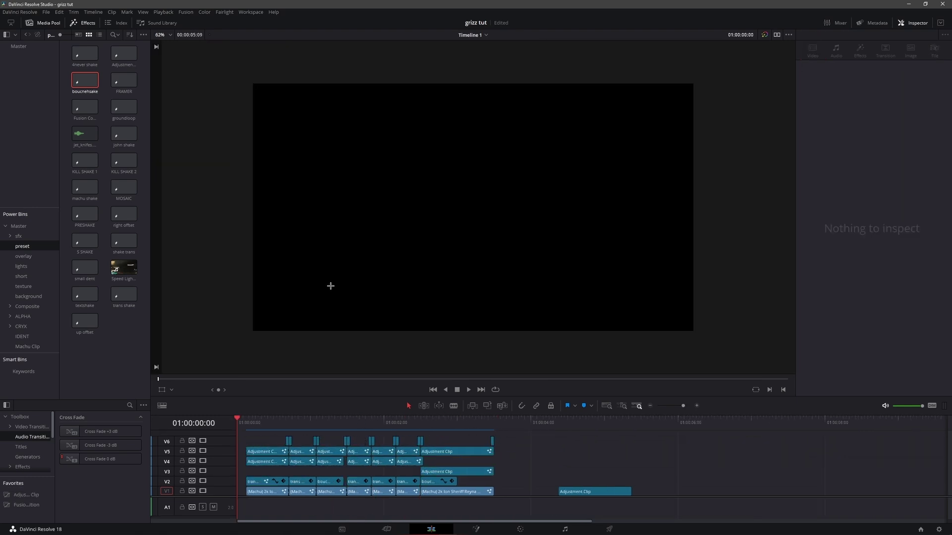
Enlarge the viewer image to 75%, reposition it and play back the edit with its effect layers
{"action": "scroll", "coordinate": [330, 286], "scroll_direction": "up", "scroll_amount": 1}
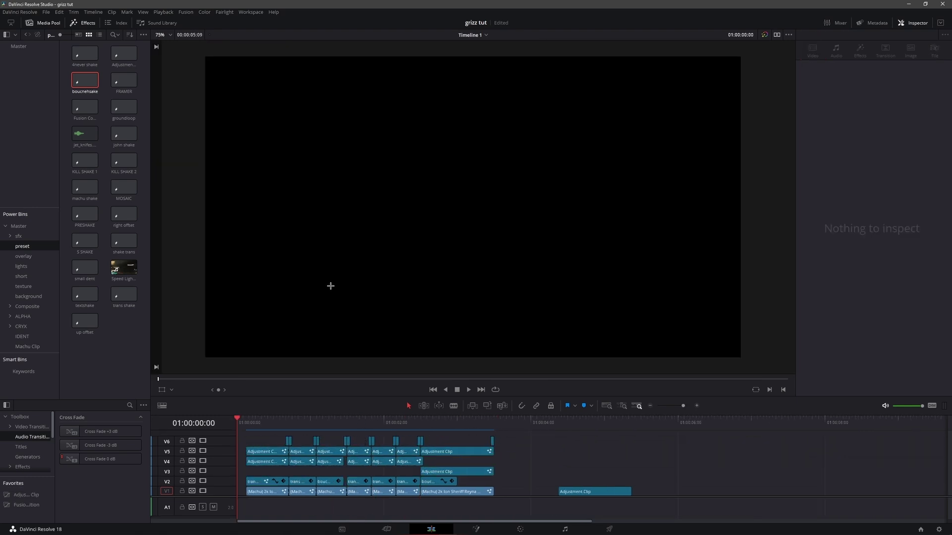
{"action": "left_click_drag", "start_coordinate": [323, 294], "coordinate": [322, 290]}
{"action": "key", "text": "space"}
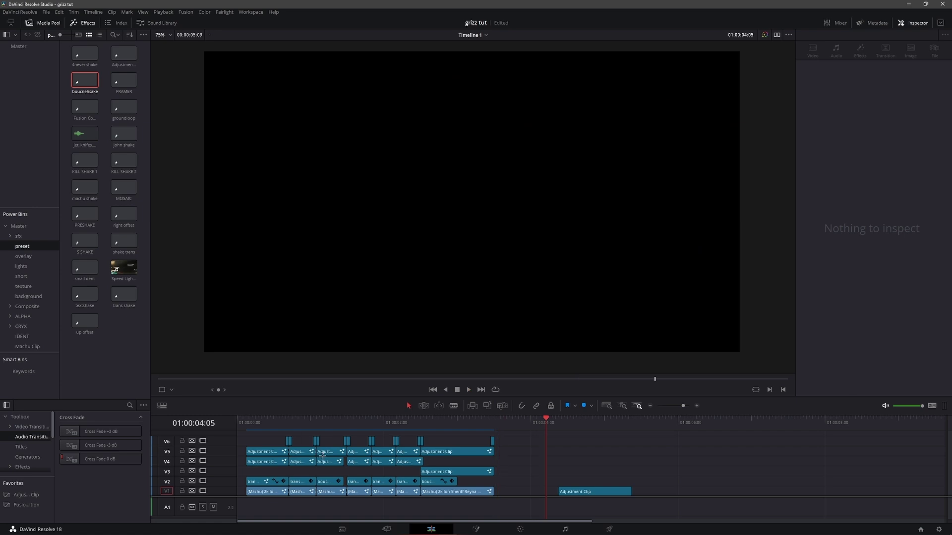
Replay the layered edit from its beginning, review the transitions between segments, and park the playhead at 01:00:03:09
{"action": "left_click", "coordinate": [271, 428]}
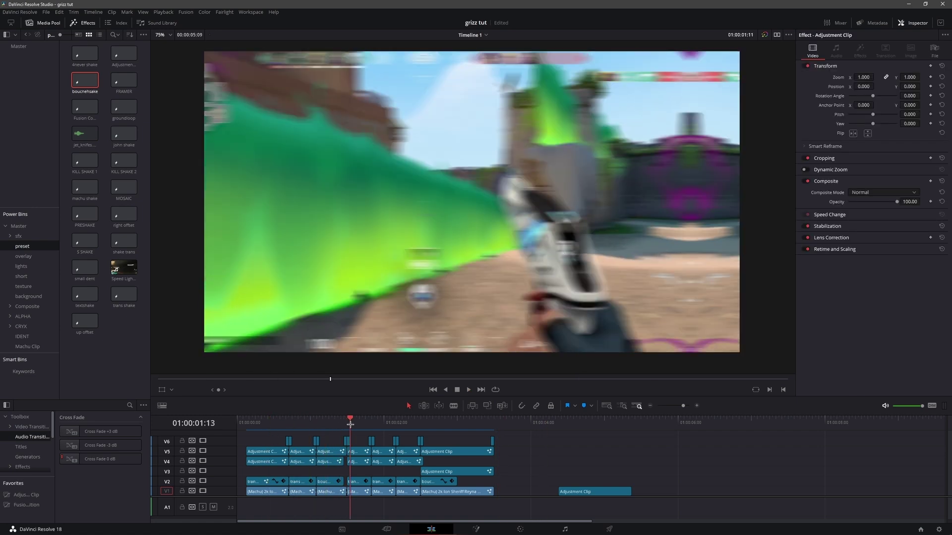
{"action": "scroll", "coordinate": [452, 456], "scroll_direction": "down", "scroll_amount": 2}
{"action": "scroll", "coordinate": [333, 435], "scroll_direction": "up", "scroll_amount": 2}
{"action": "left_click_drag", "start_coordinate": [292, 419], "coordinate": [243, 416]}
{"action": "key", "text": "space"}
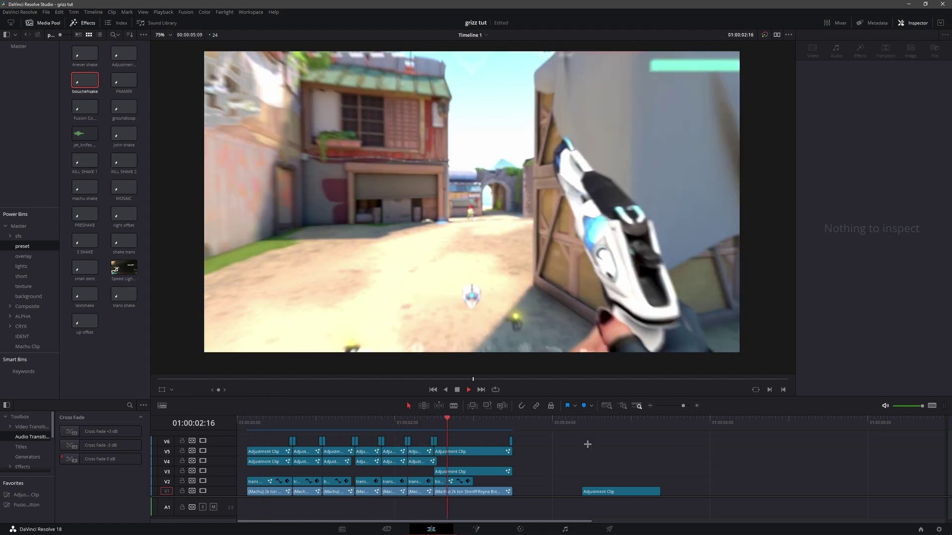
{"action": "left_click", "coordinate": [311, 425]}
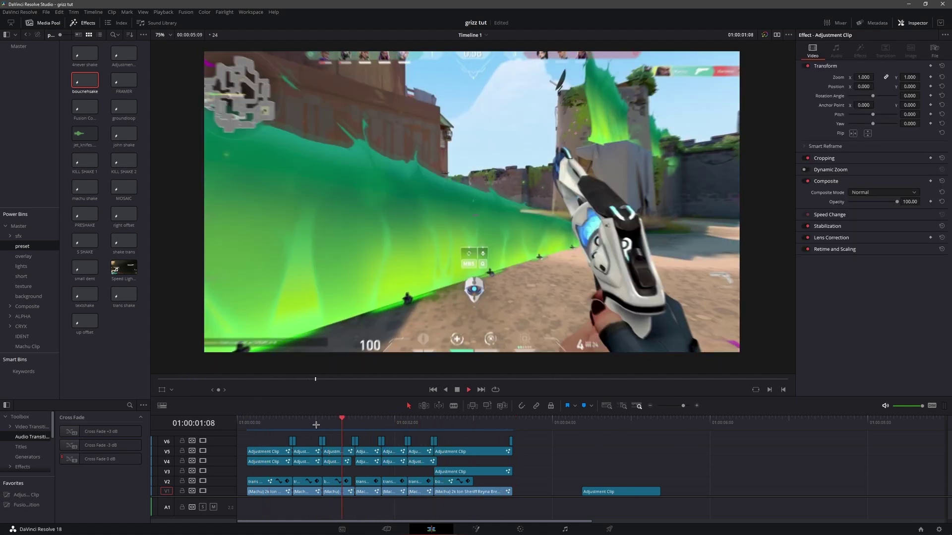
{"action": "left_click", "coordinate": [250, 416]}
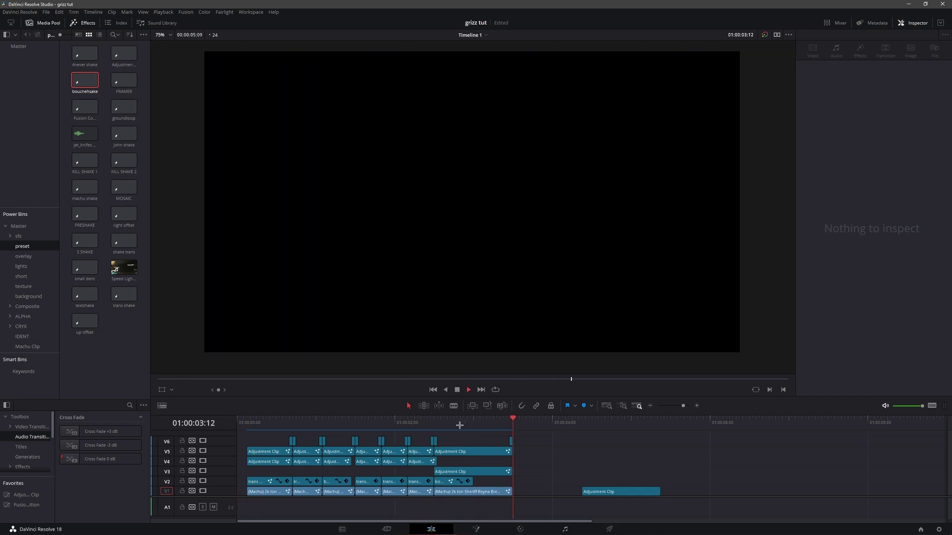
{"action": "key", "text": "space"}
{"action": "left_click", "coordinate": [503, 423]}
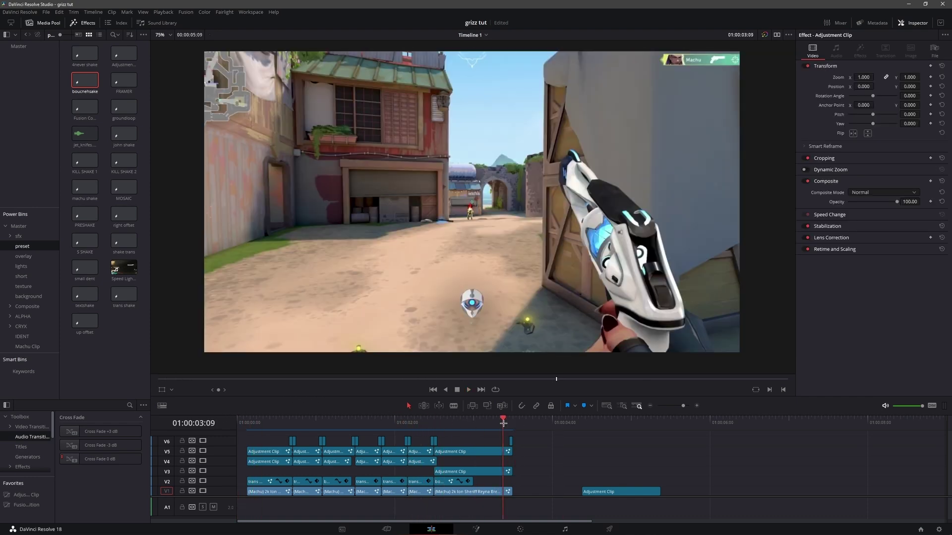